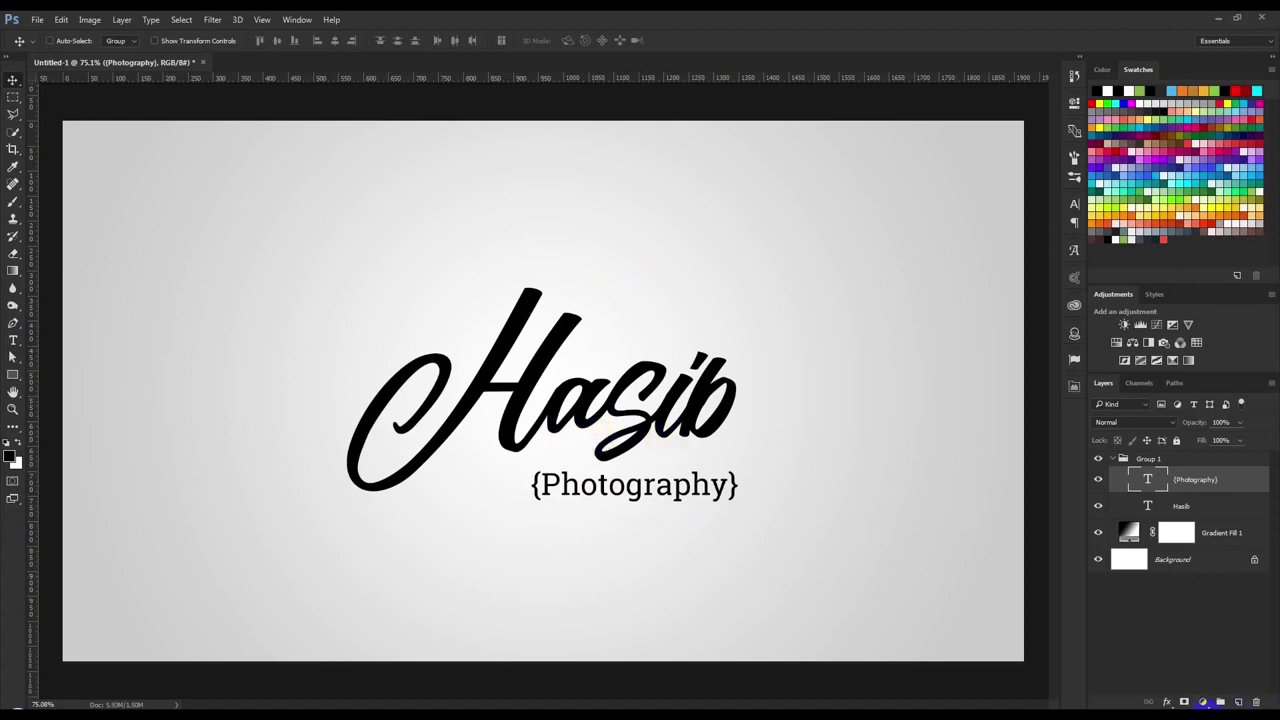
Toggle Group 1's visibility off and on, collapse it, and switch to the IMG_5212.psd tab.
{"action": "left_click", "coordinate": [1208, 706]}
{"action": "left_click", "coordinate": [898, 629]}
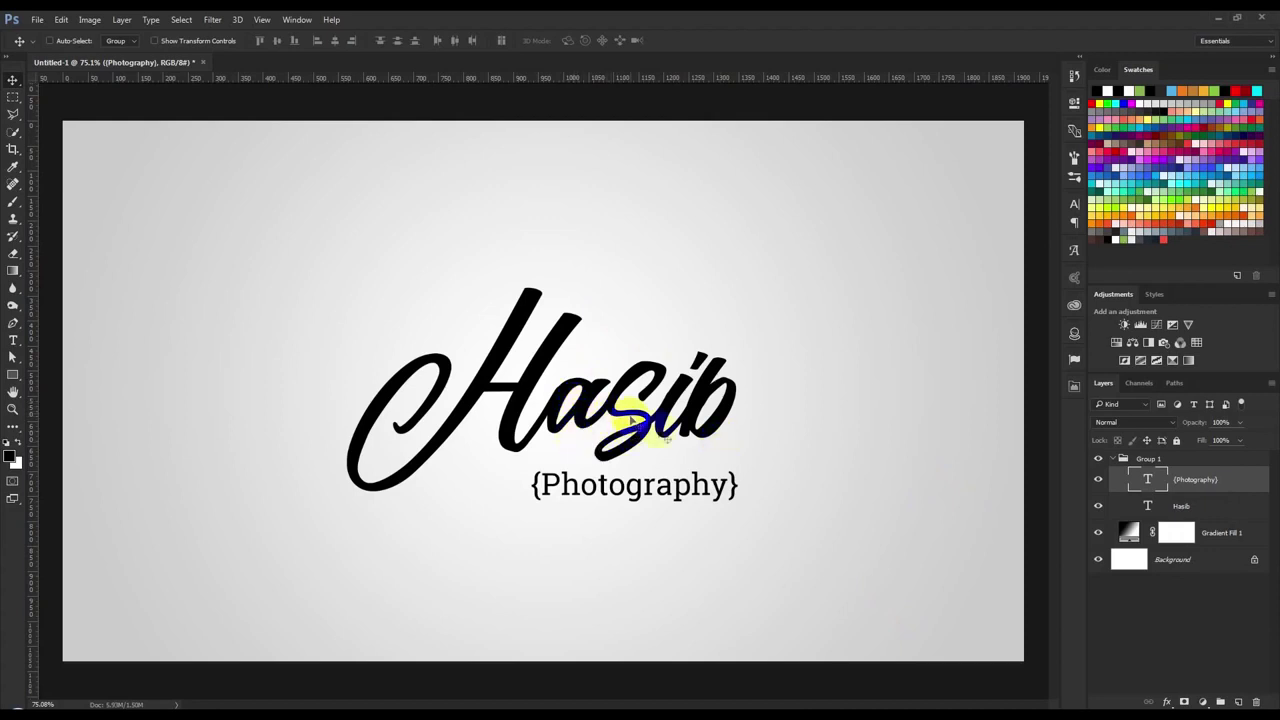
{"action": "left_click", "coordinate": [1160, 460]}
{"action": "left_click", "coordinate": [1099, 459]}
{"action": "left_click", "coordinate": [1099, 459]}
{"action": "left_click", "coordinate": [1113, 459]}
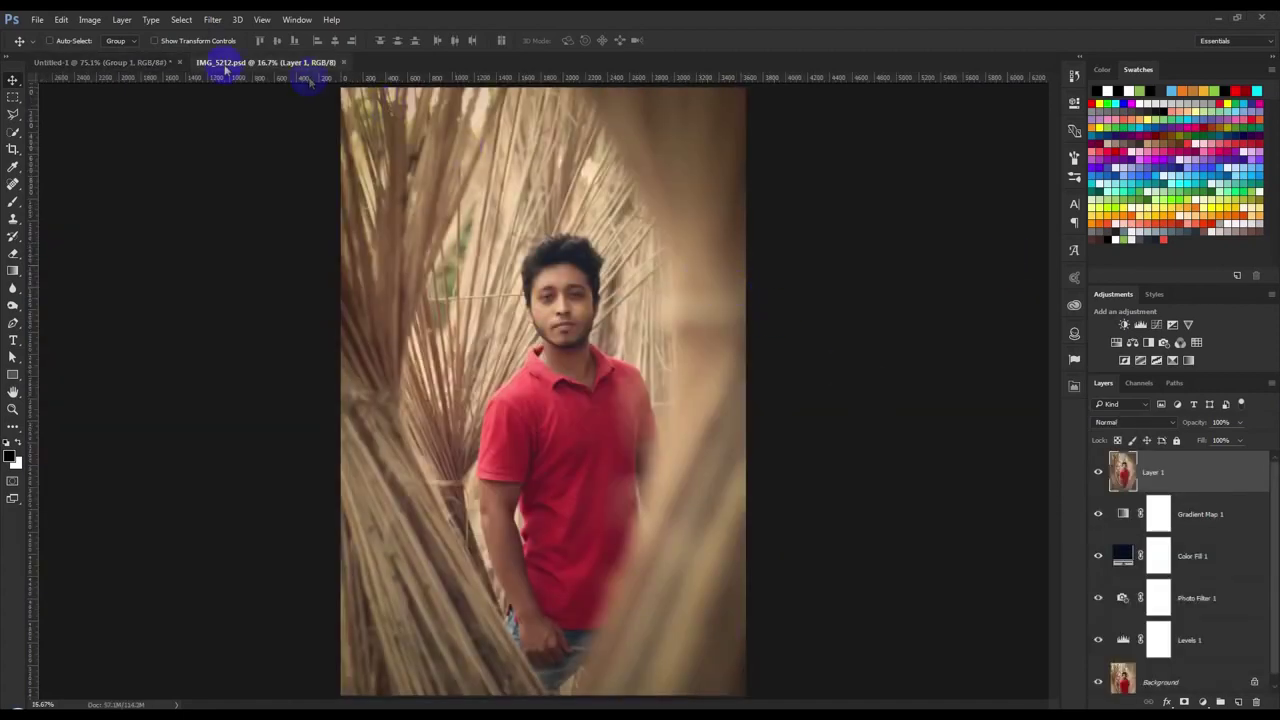
{"action": "left_click", "coordinate": [160, 62]}
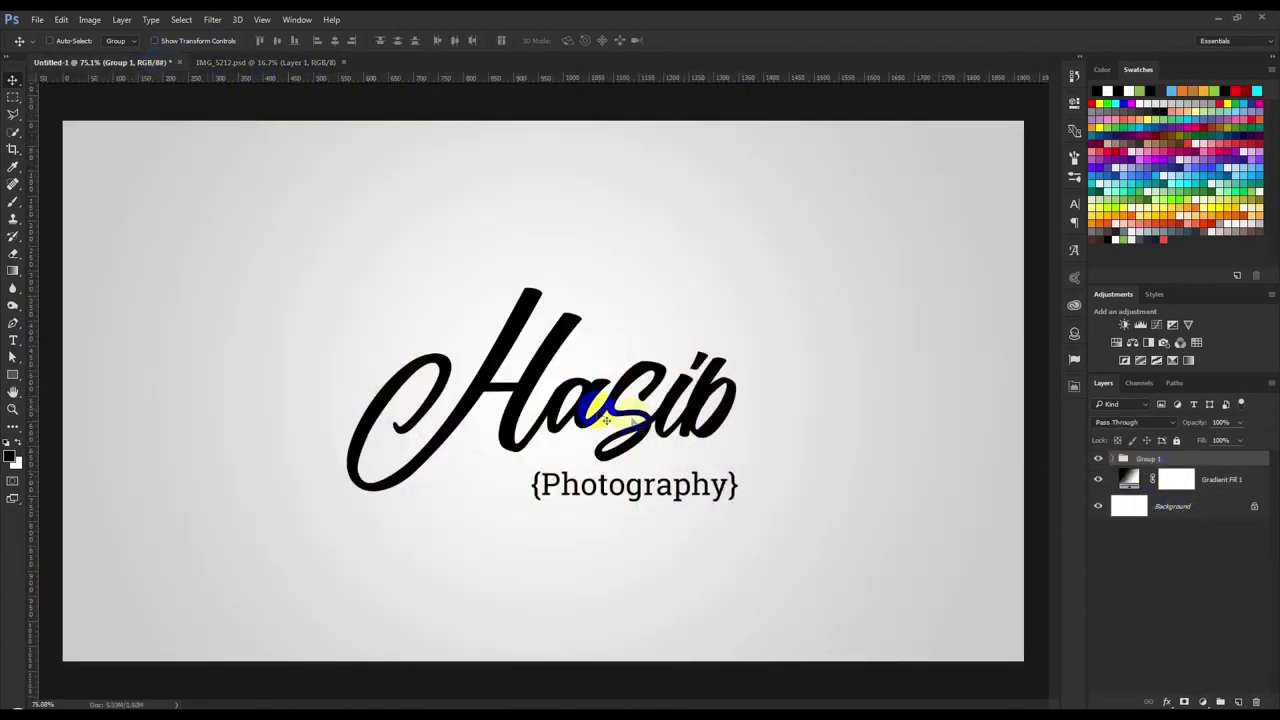
Drag Group 1 from Untitled-1 into IMG_5212.psd and drop it near the photo's lower right.
{"action": "left_click_drag", "start_coordinate": [607, 420], "coordinate": [322, 70]}
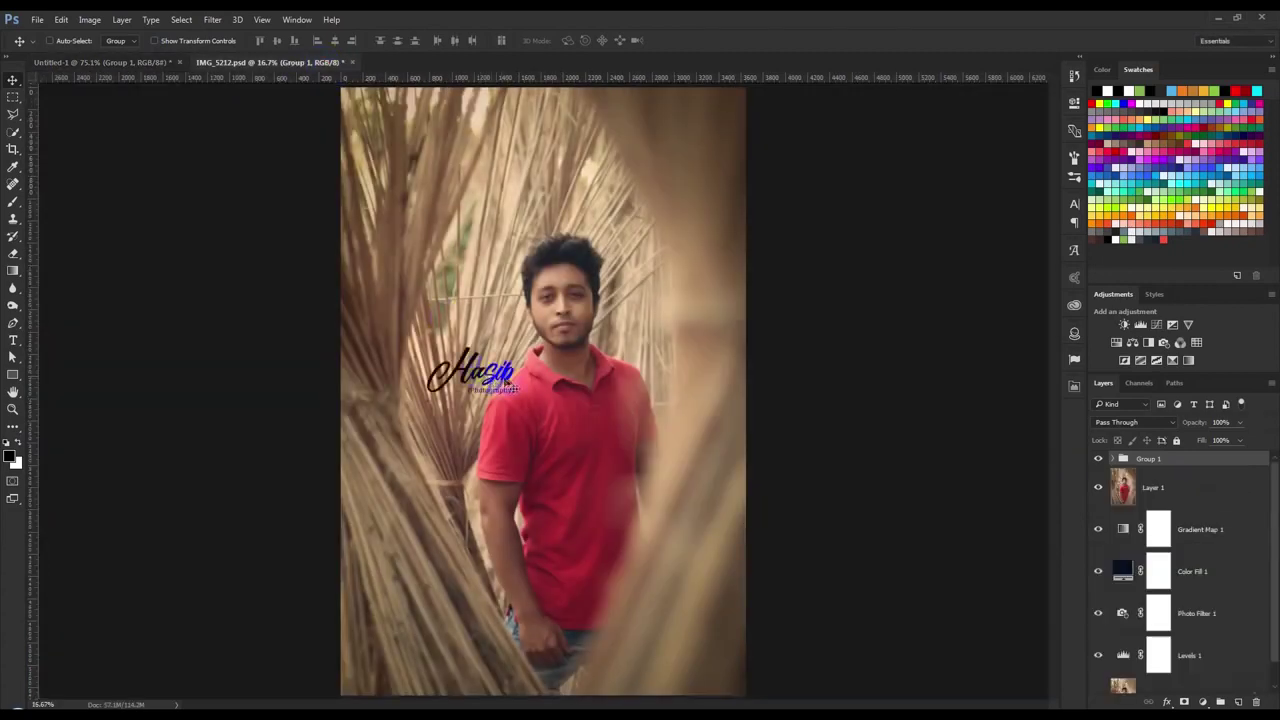
{"action": "mouse_move", "coordinate": [322, 70]}
{"action": "left_mouse_down"}
{"action": "mouse_move", "coordinate": [476, 580]}
{"action": "mouse_move", "coordinate": [432, 668]}
{"action": "mouse_move", "coordinate": [455, 240]}
{"action": "left_mouse_up"}
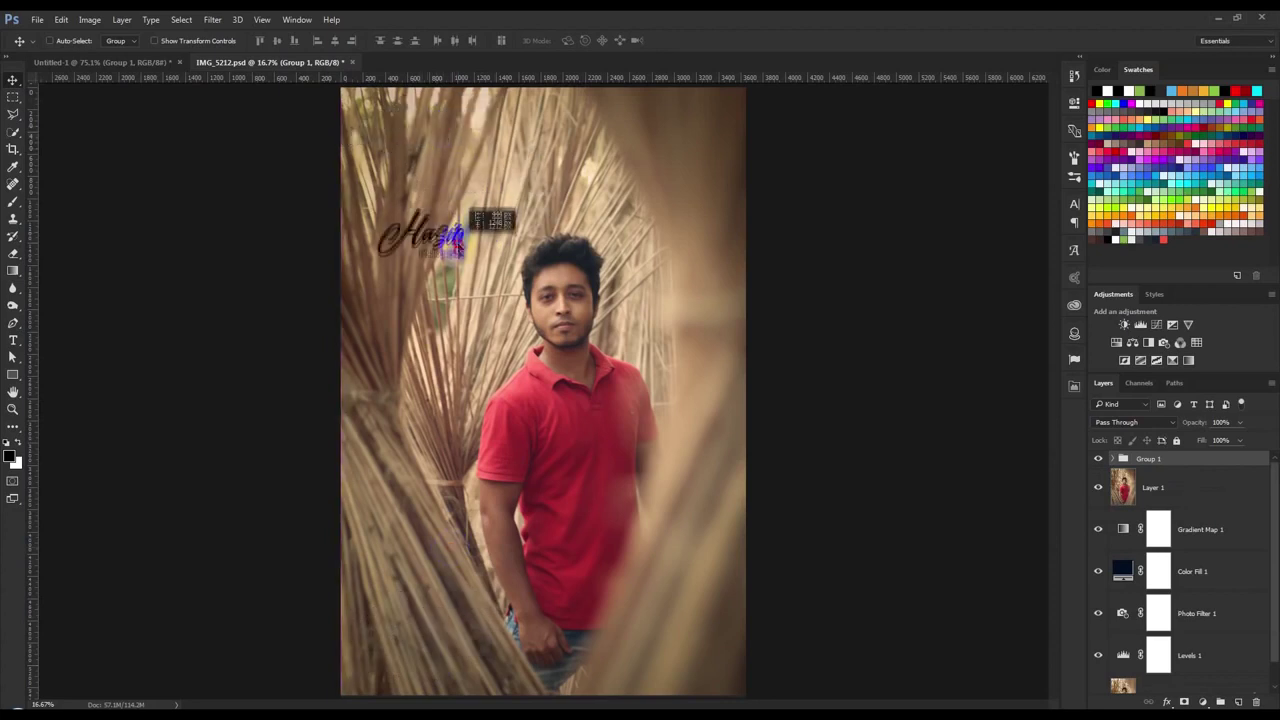
{"action": "mouse_move", "coordinate": [455, 240]}
{"action": "left_mouse_down"}
{"action": "mouse_move", "coordinate": [712, 537]}
{"action": "mouse_move", "coordinate": [707, 672]}
{"action": "left_mouse_up"}
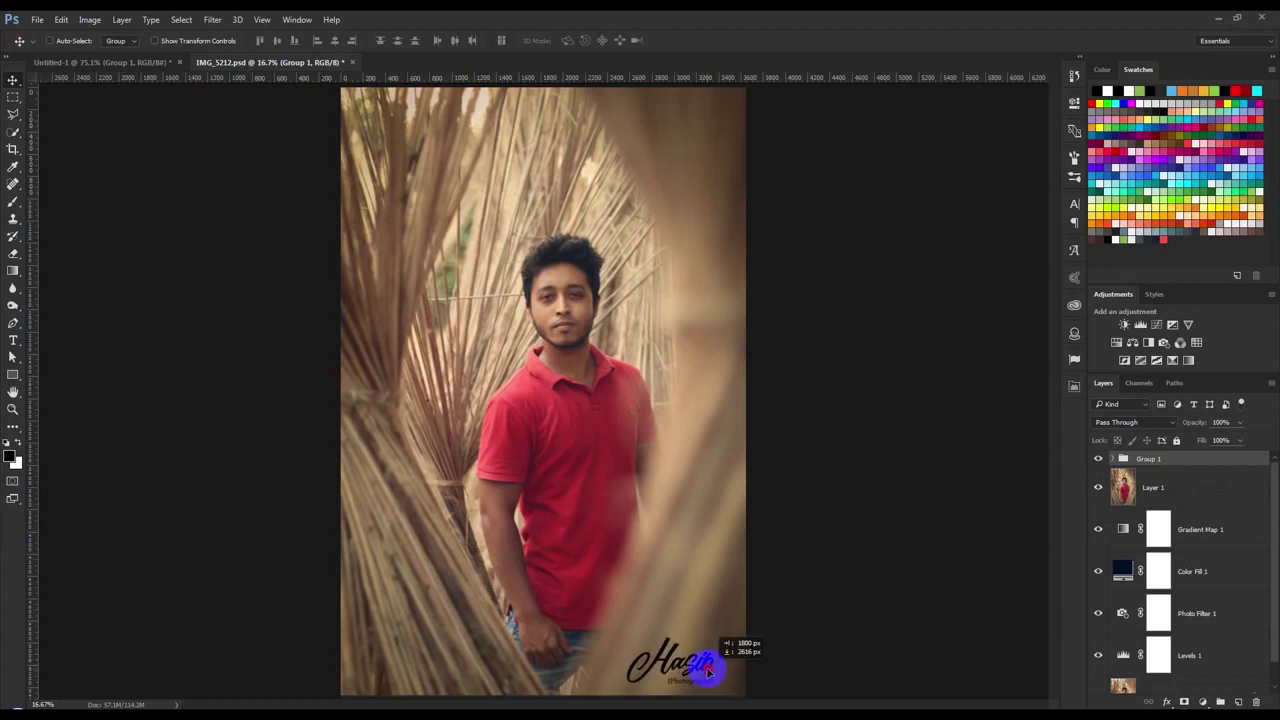
{"action": "left_click_drag", "start_coordinate": [707, 672], "coordinate": [702, 668]}
{"action": "left_click", "coordinate": [1193, 465]}
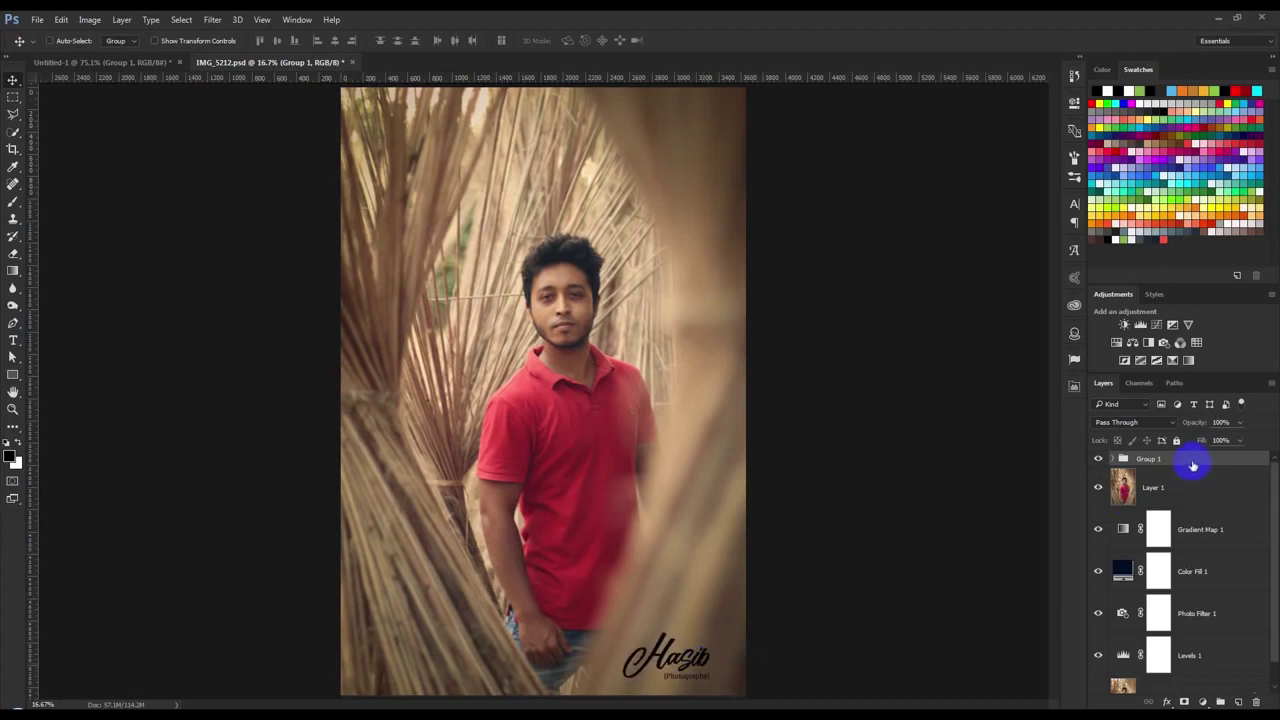
{"action": "double_click", "coordinate": [1193, 465]}
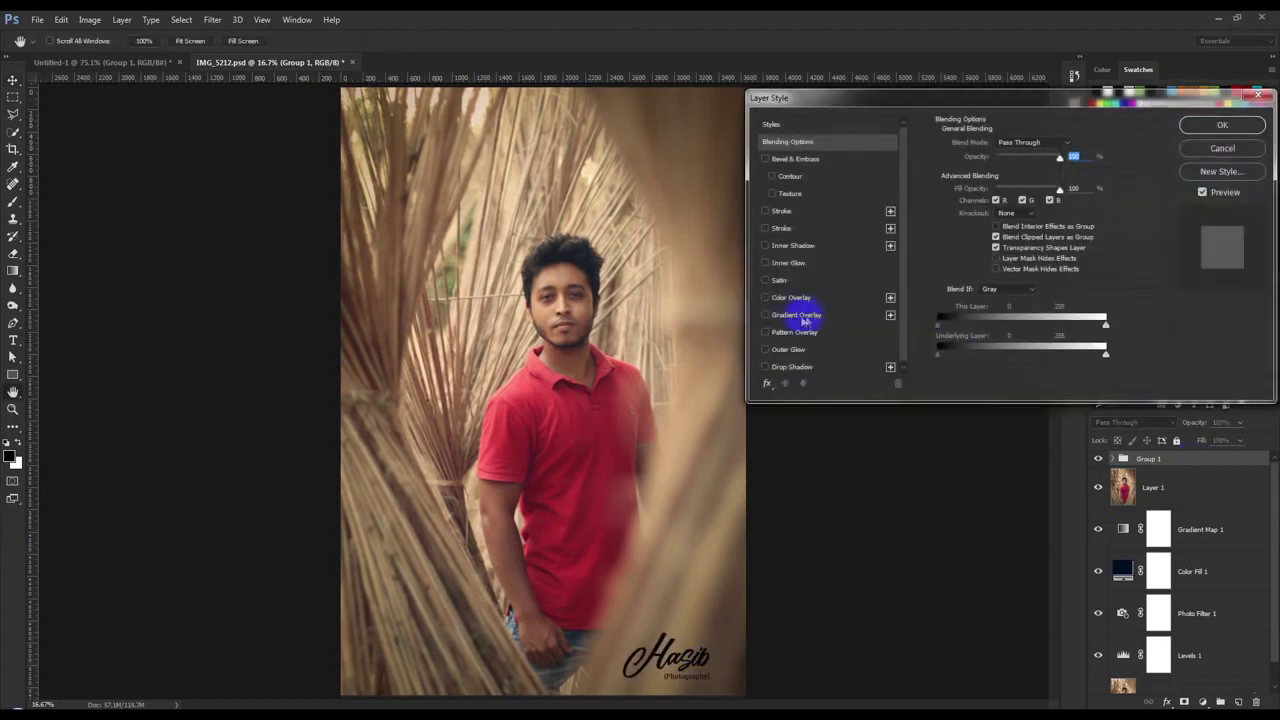
Give the logo group a white Color Overlay and lower its opacity to 42%.
{"action": "left_click", "coordinate": [790, 297]}
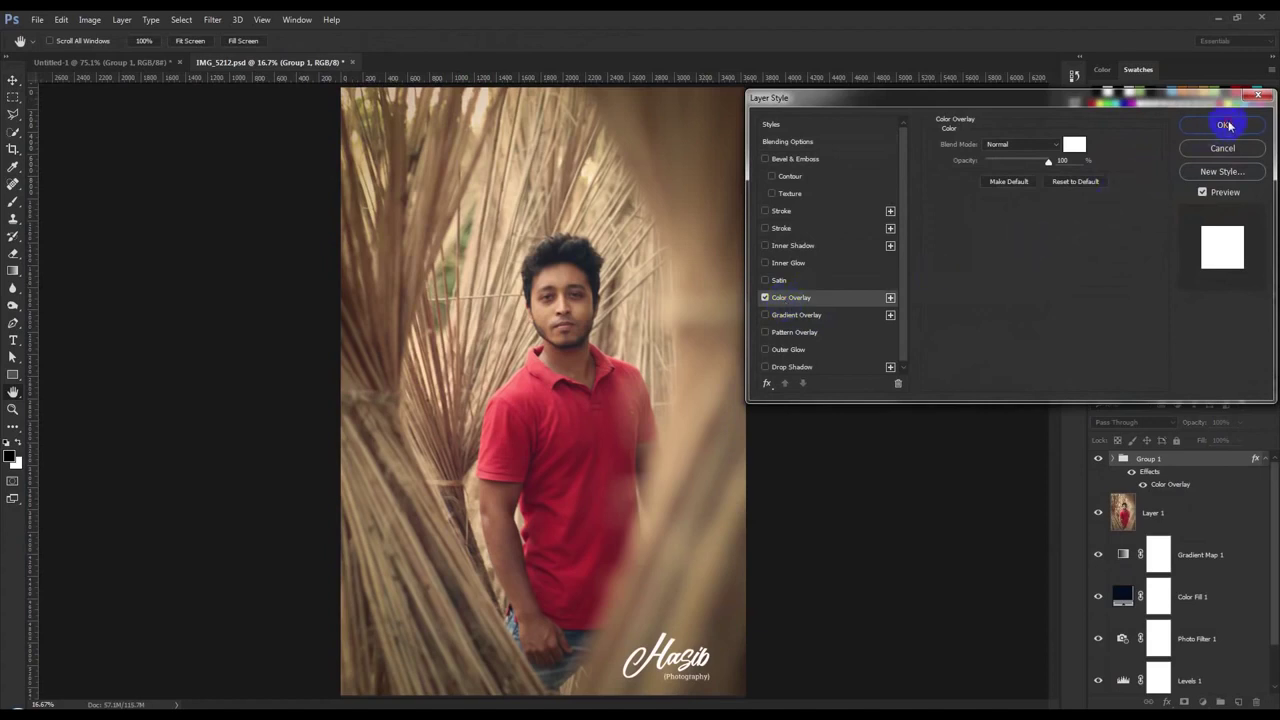
{"action": "left_click", "coordinate": [1228, 125]}
{"action": "left_click_drag", "start_coordinate": [1193, 422], "coordinate": [1150, 428]}
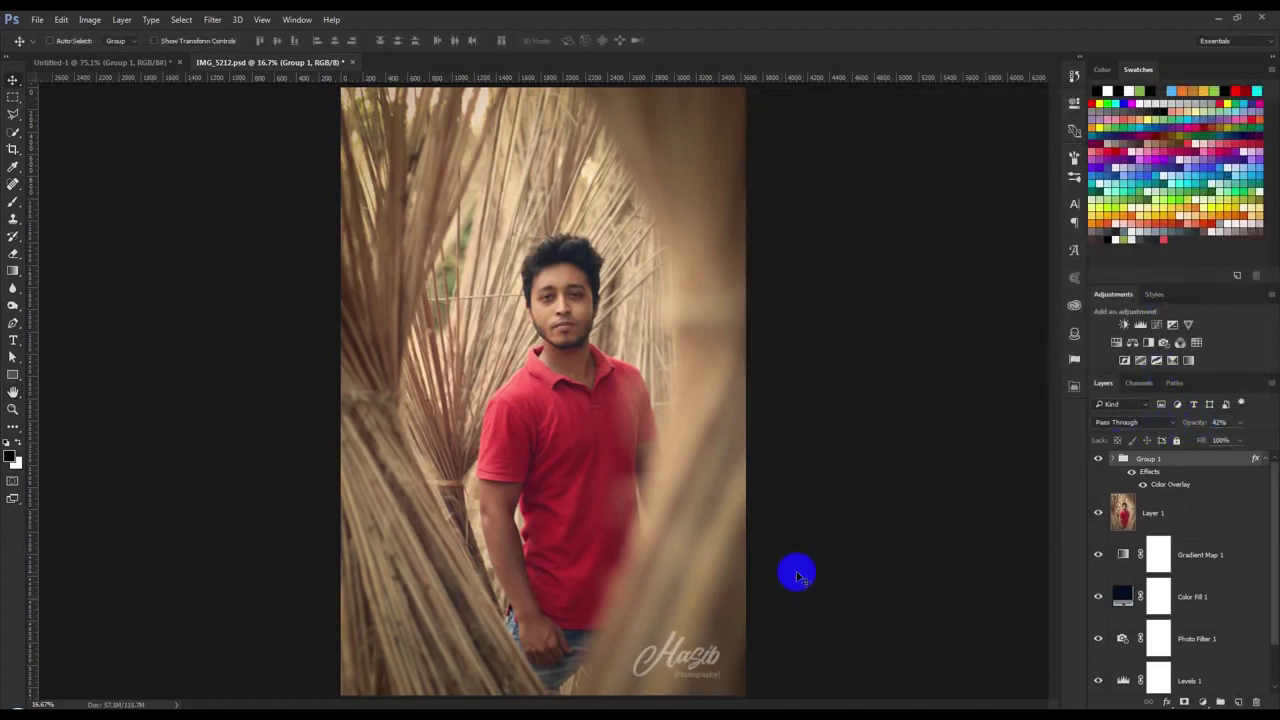
Shrink the logo slightly with Free Transform and move it to the photo's top right.
{"action": "key", "text": "ctrl+t"}
{"action": "left_click_drag", "start_coordinate": [634, 634], "coordinate": [665, 642]}
{"action": "key", "text": "Return"}
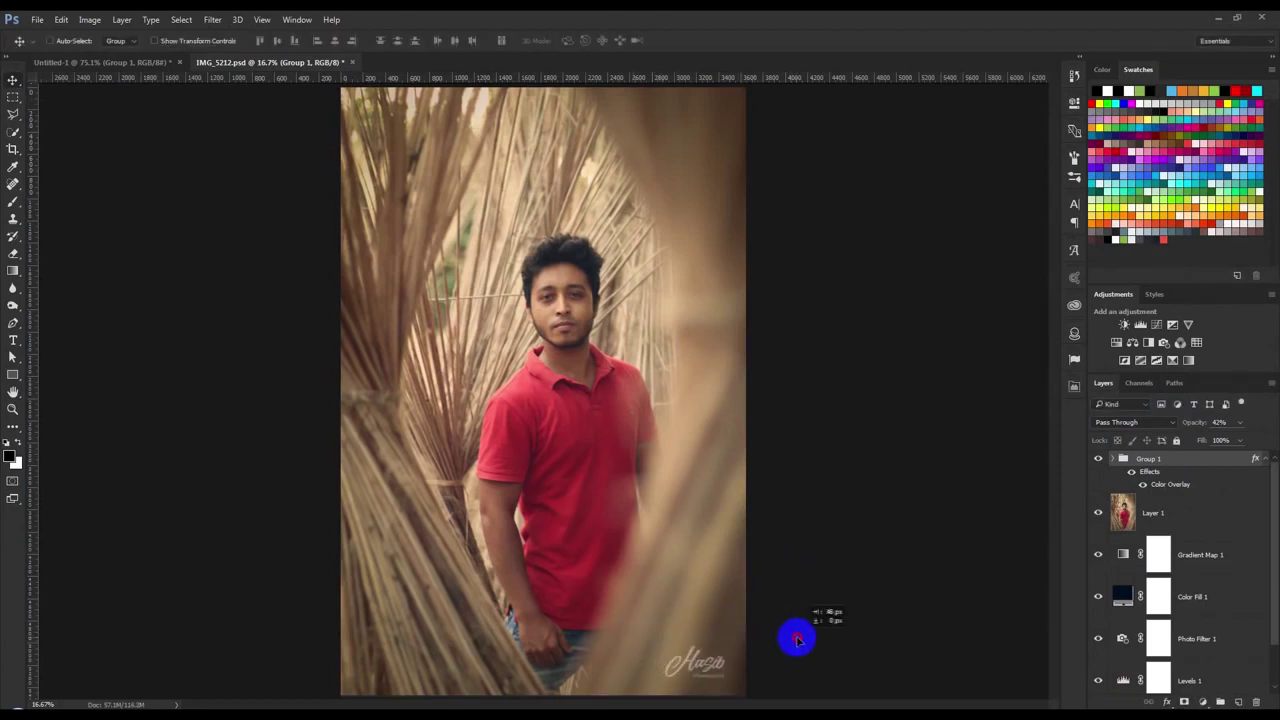
{"action": "mouse_move", "coordinate": [797, 640]}
{"action": "left_mouse_down"}
{"action": "mouse_move", "coordinate": [772, 316]}
{"action": "mouse_move", "coordinate": [797, 124]}
{"action": "left_mouse_up"}
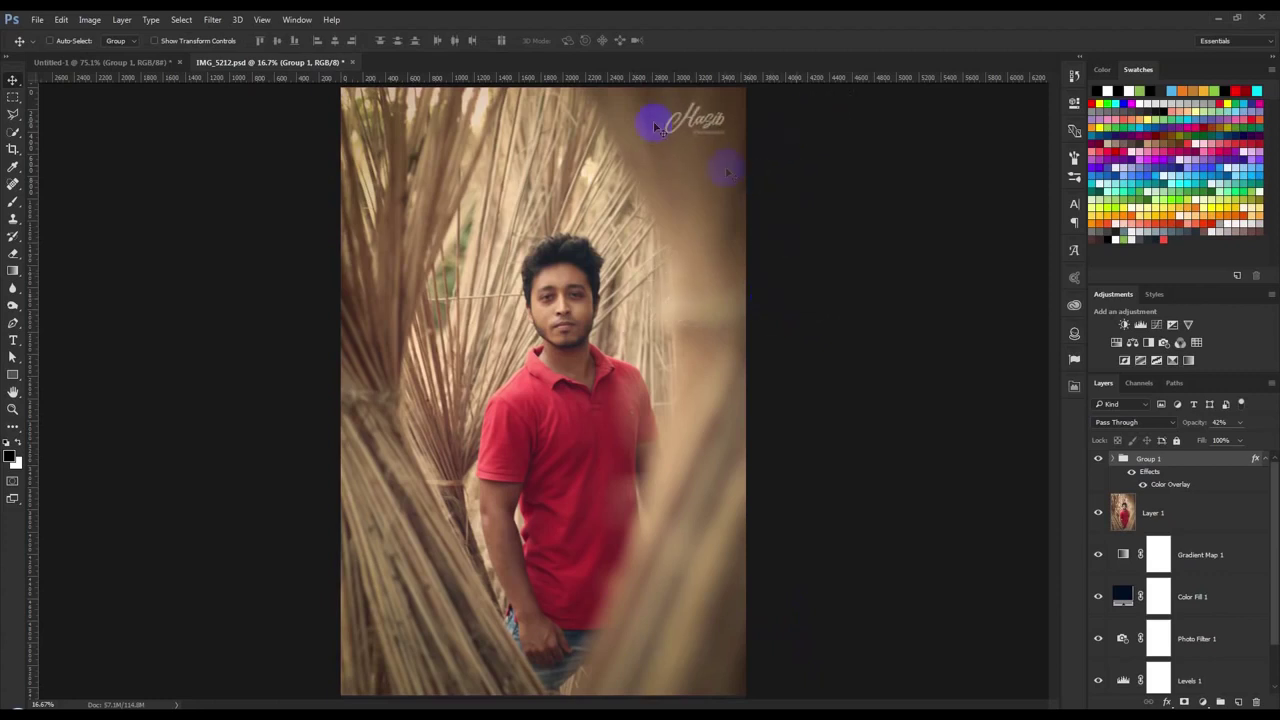
{"action": "left_click", "coordinate": [115, 62]}
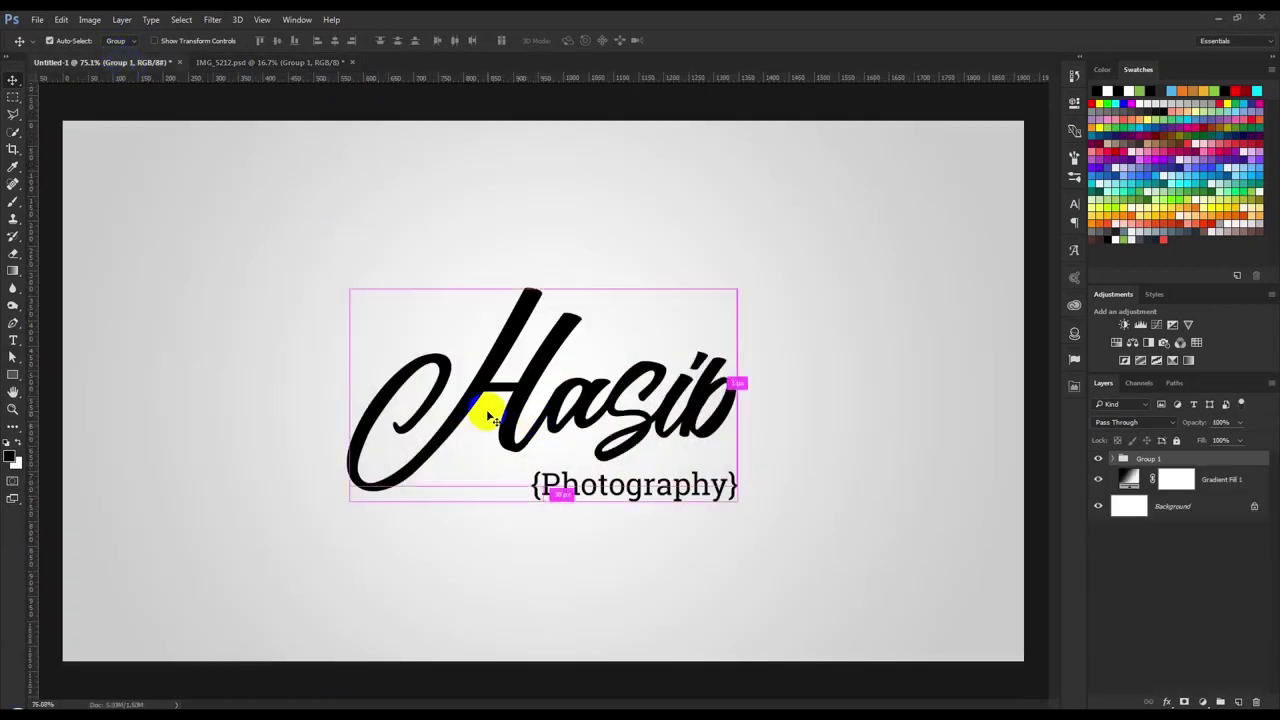
Save the logo canvas to the Desktop as Logo.psd.
{"action": "key", "text": "ctrl+s"}
{"action": "left_click", "coordinate": [56, 103]}
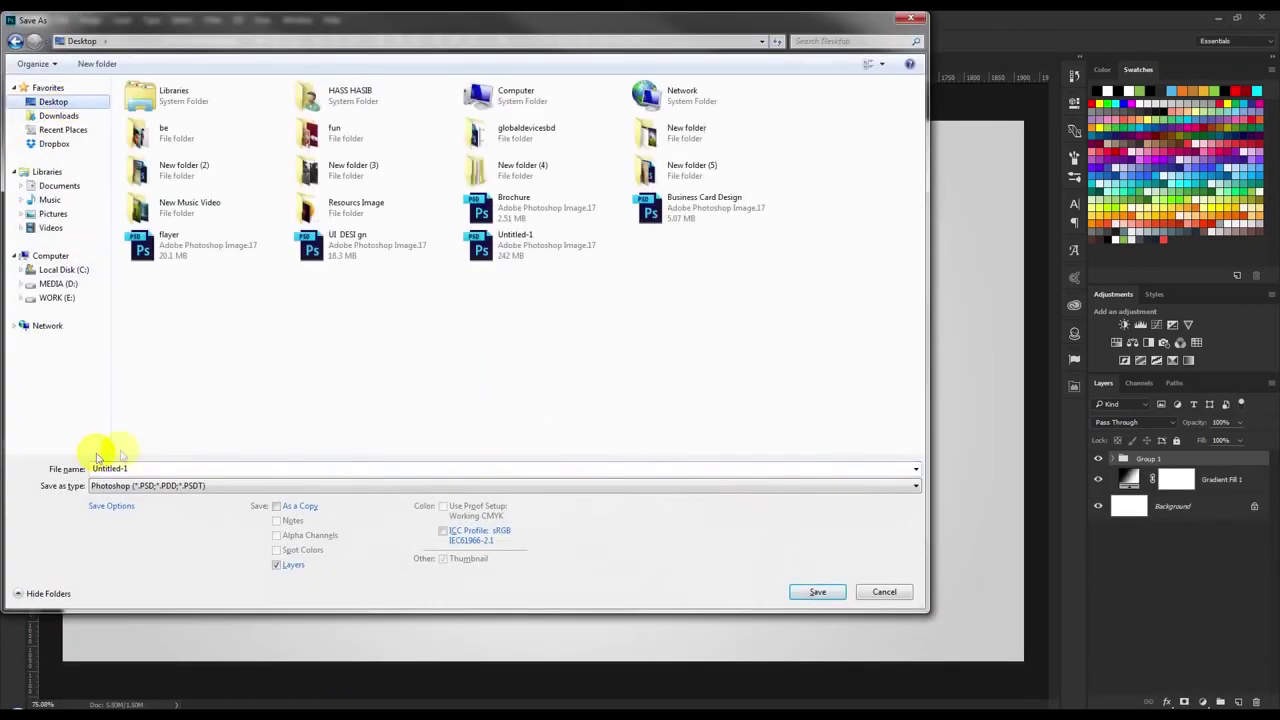
{"action": "type", "text": "Logo"}
{"action": "key", "text": "Return"}
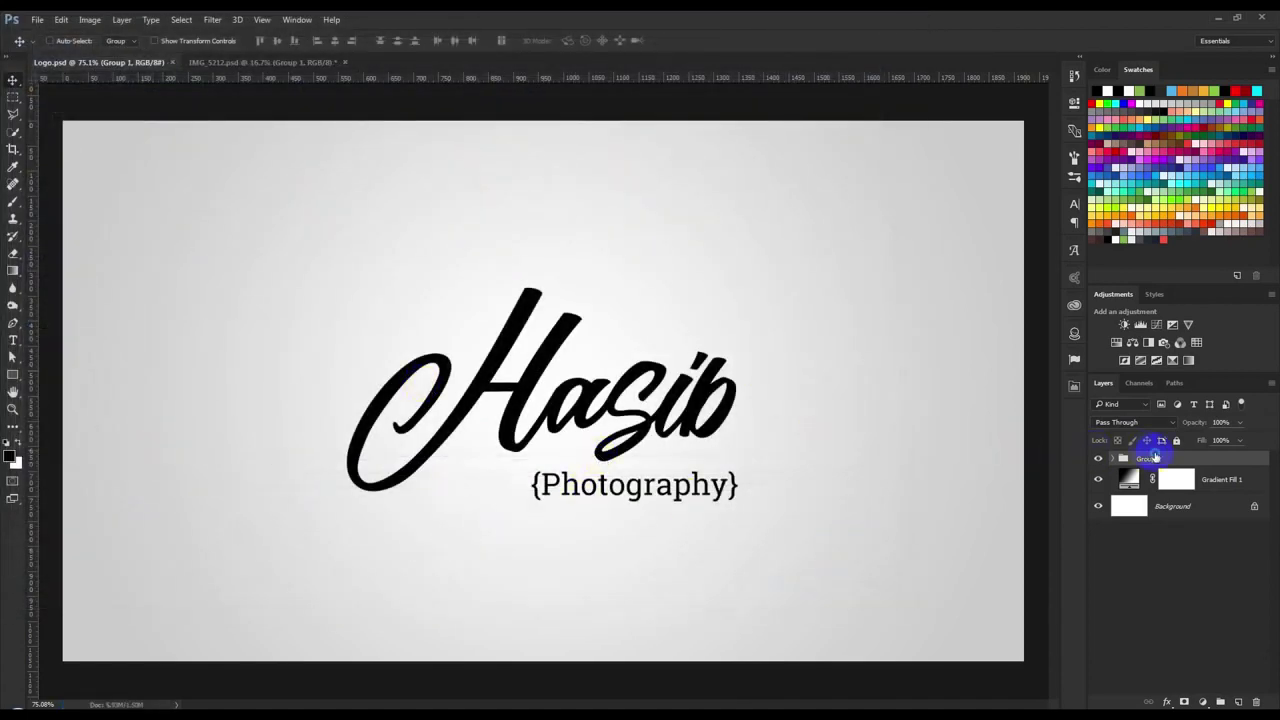
Convert Group 1 to a smart object and move it to the canvas's upper left.
{"action": "right_click", "coordinate": [1155, 458]}
{"action": "left_click", "coordinate": [1075, 419]}
{"action": "mouse_move", "coordinate": [694, 449]}
{"action": "left_mouse_down"}
{"action": "mouse_move", "coordinate": [663, 514]}
{"action": "mouse_move", "coordinate": [633, 462]}
{"action": "mouse_move", "coordinate": [645, 478]}
{"action": "left_mouse_up"}
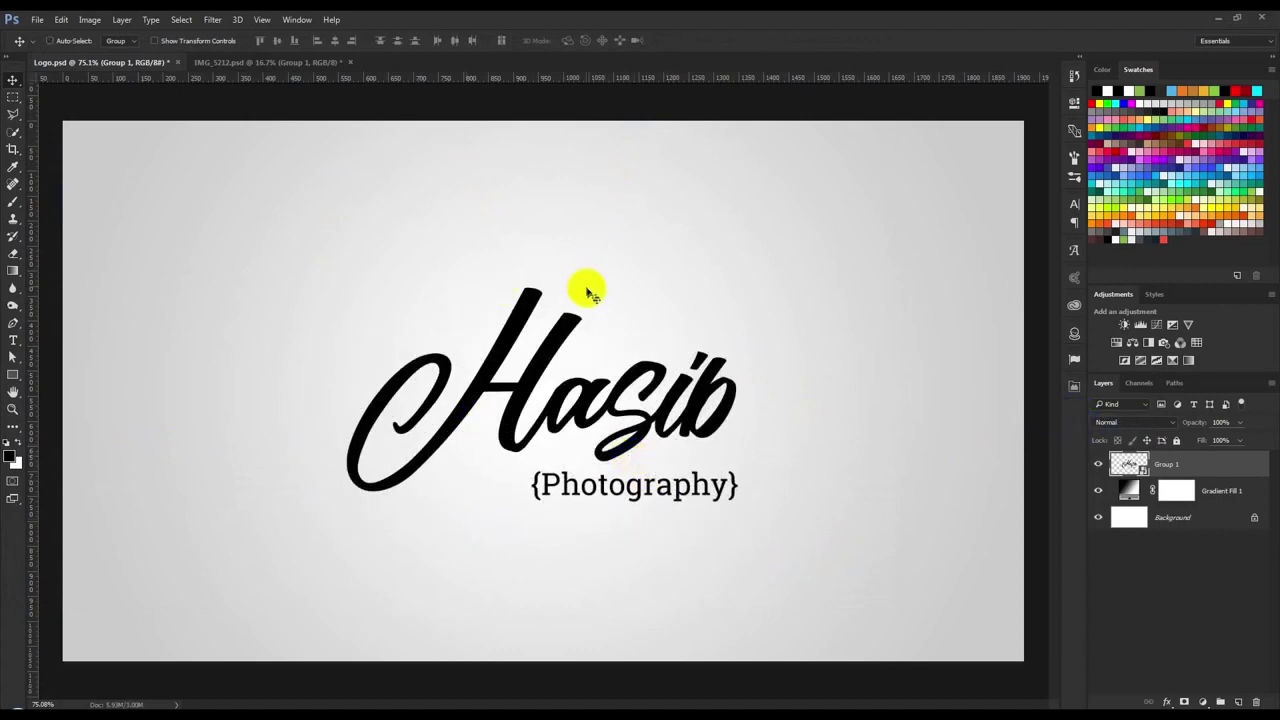
{"action": "left_click", "coordinate": [1100, 466]}
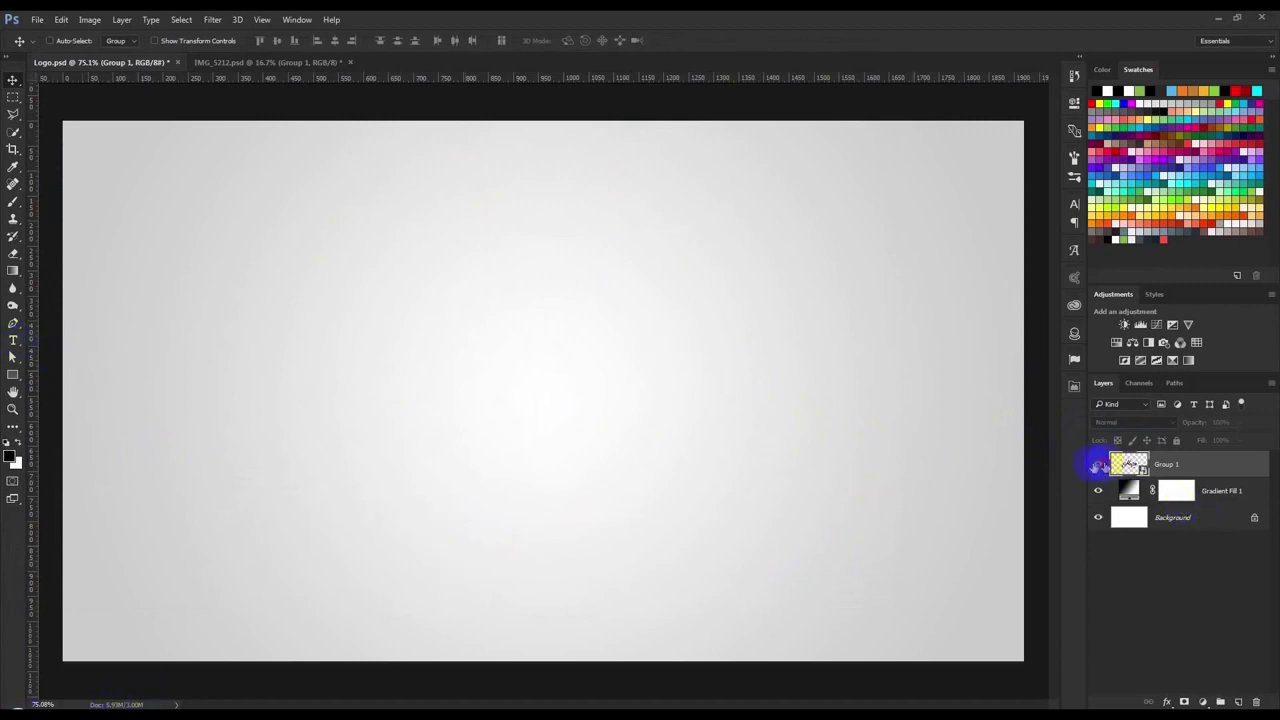
{"action": "left_click", "coordinate": [1098, 464]}
{"action": "left_click_drag", "start_coordinate": [592, 447], "coordinate": [345, 292]}
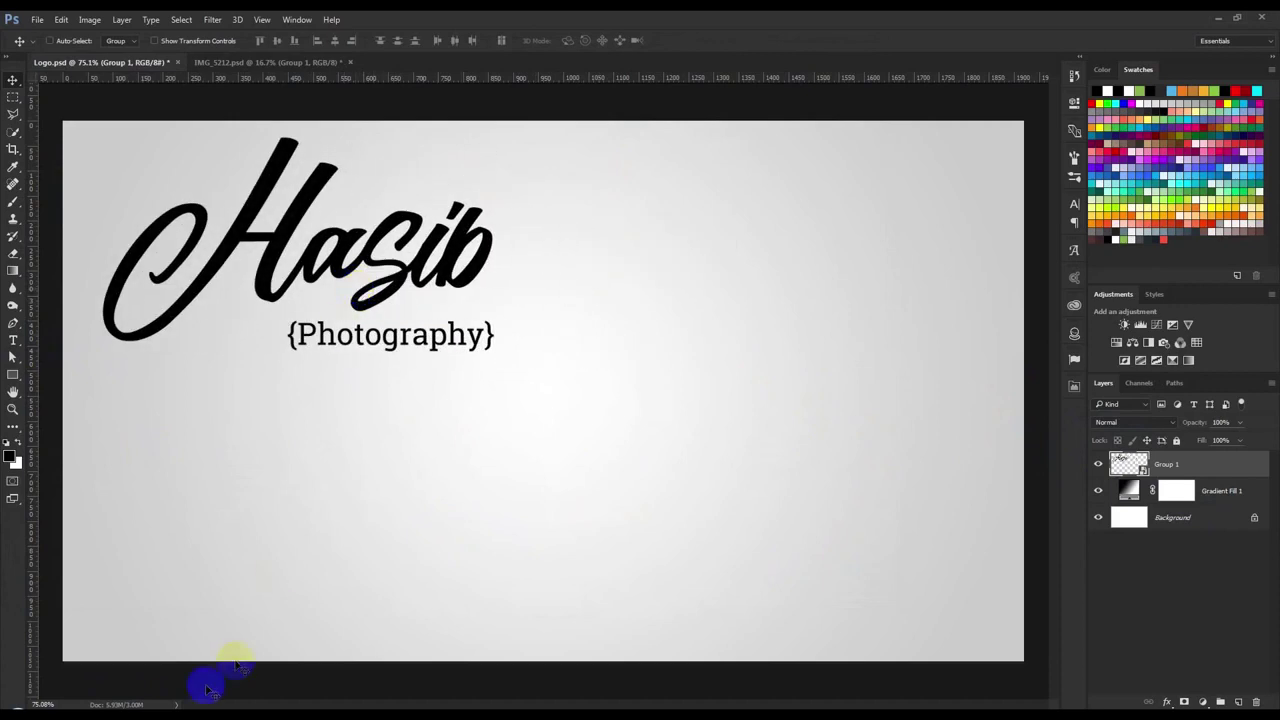
{"action": "left_click", "coordinate": [70, 650]}
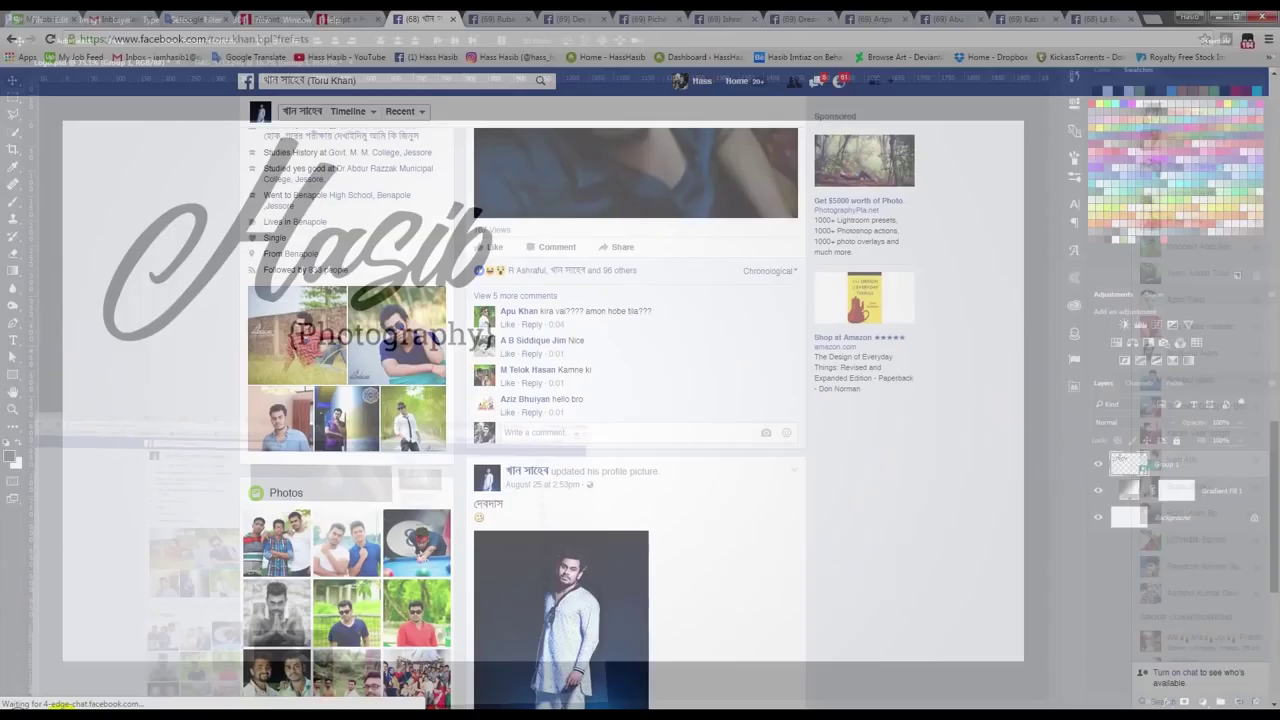
Close the unneeded Facebook photo tabs in Chrome, ending on the DaFont home page.
{"action": "left_click", "coordinate": [350, 18]}
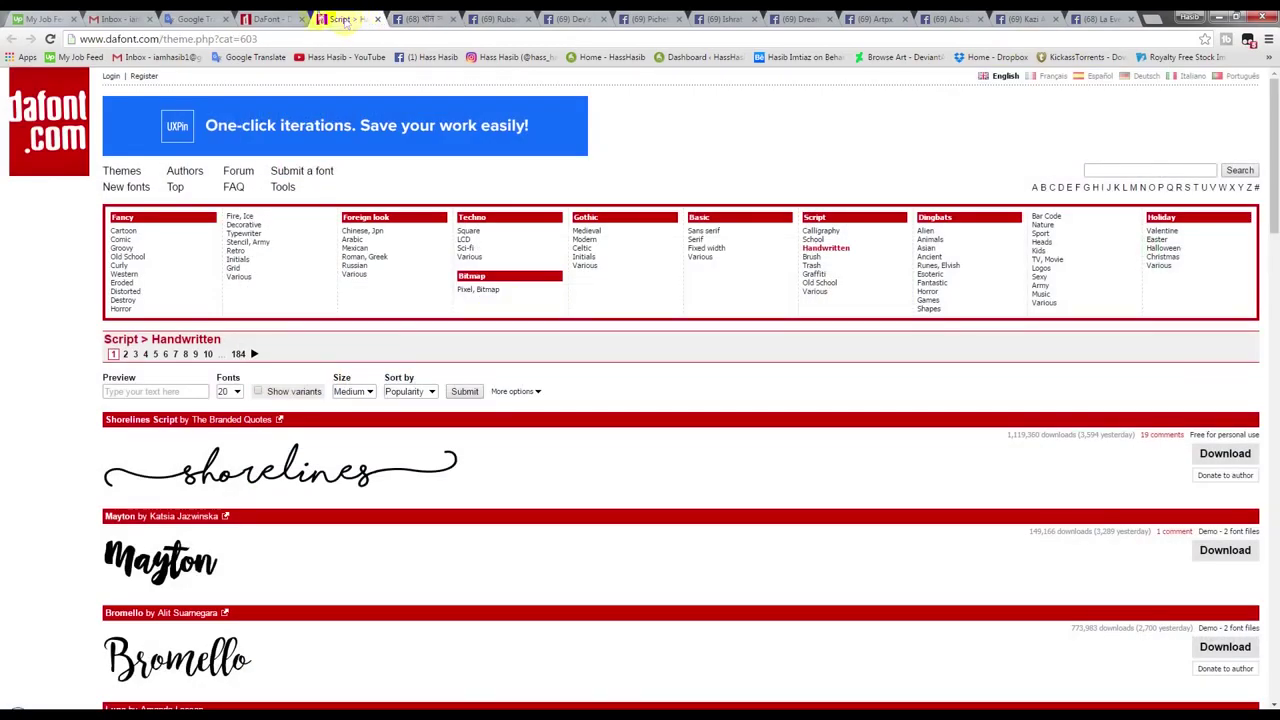
{"action": "left_click", "coordinate": [277, 18]}
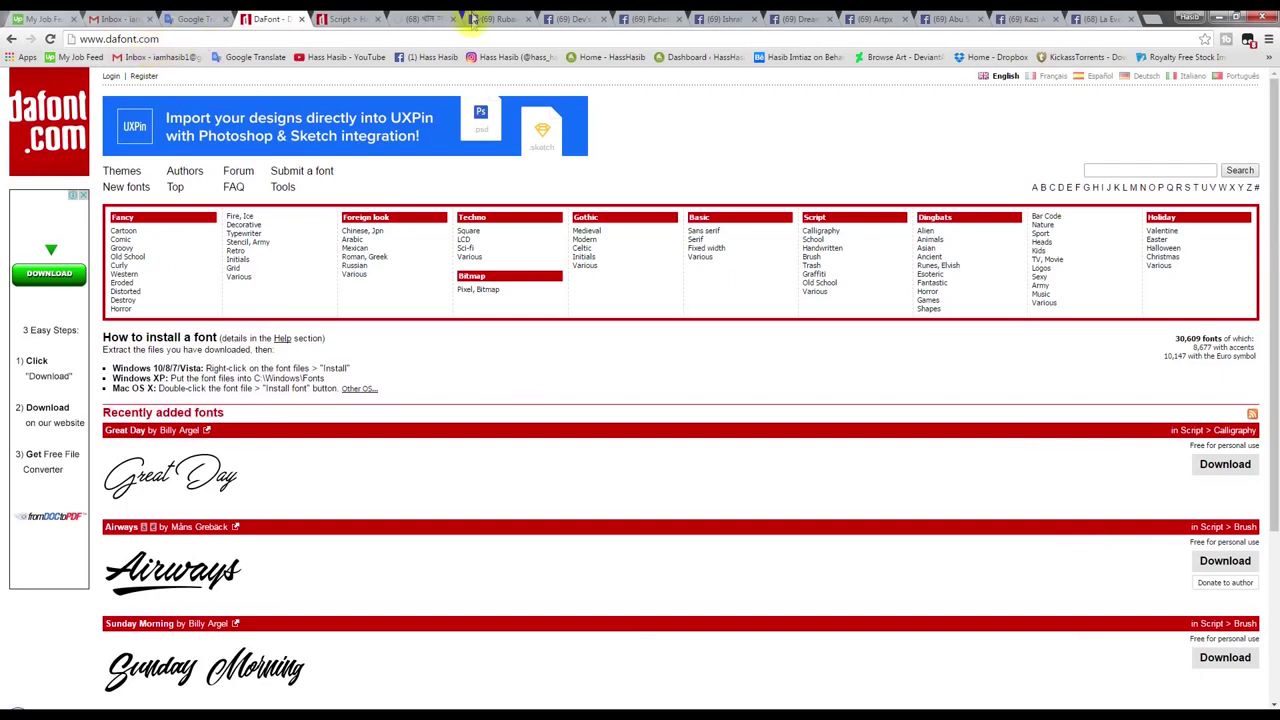
{"action": "left_click", "coordinate": [1105, 18]}
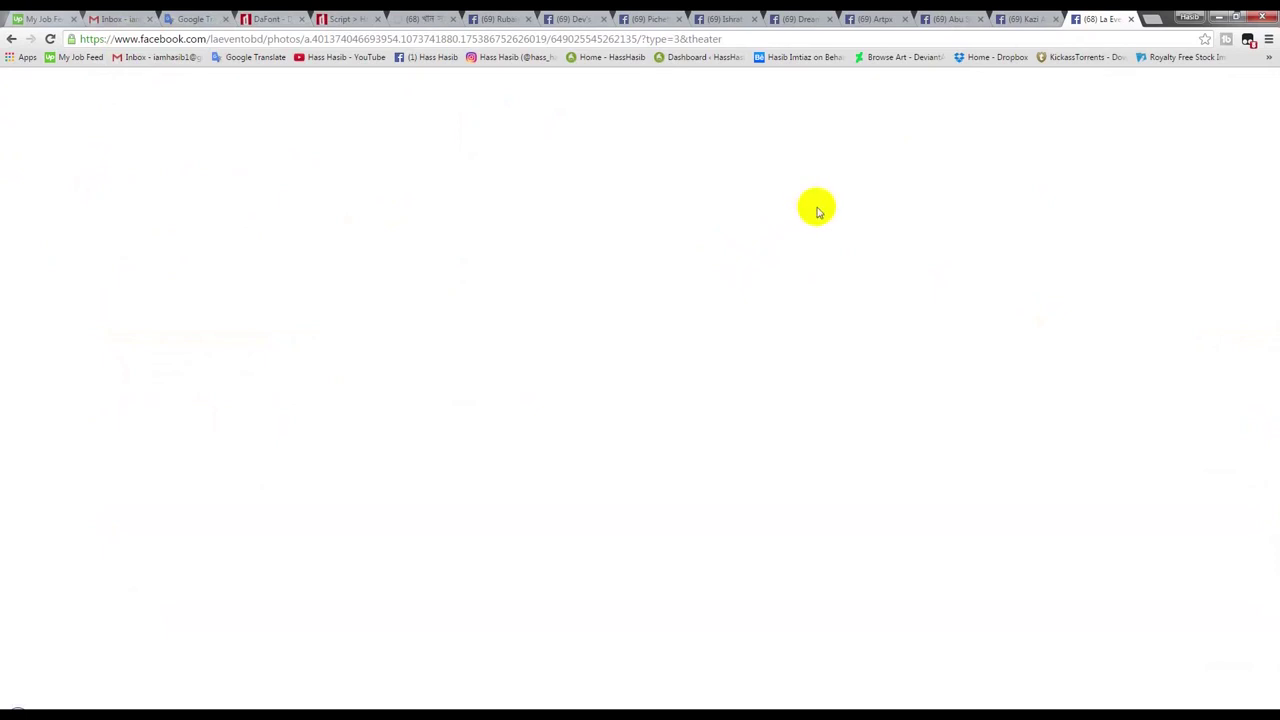
{"action": "left_click", "coordinate": [1017, 20]}
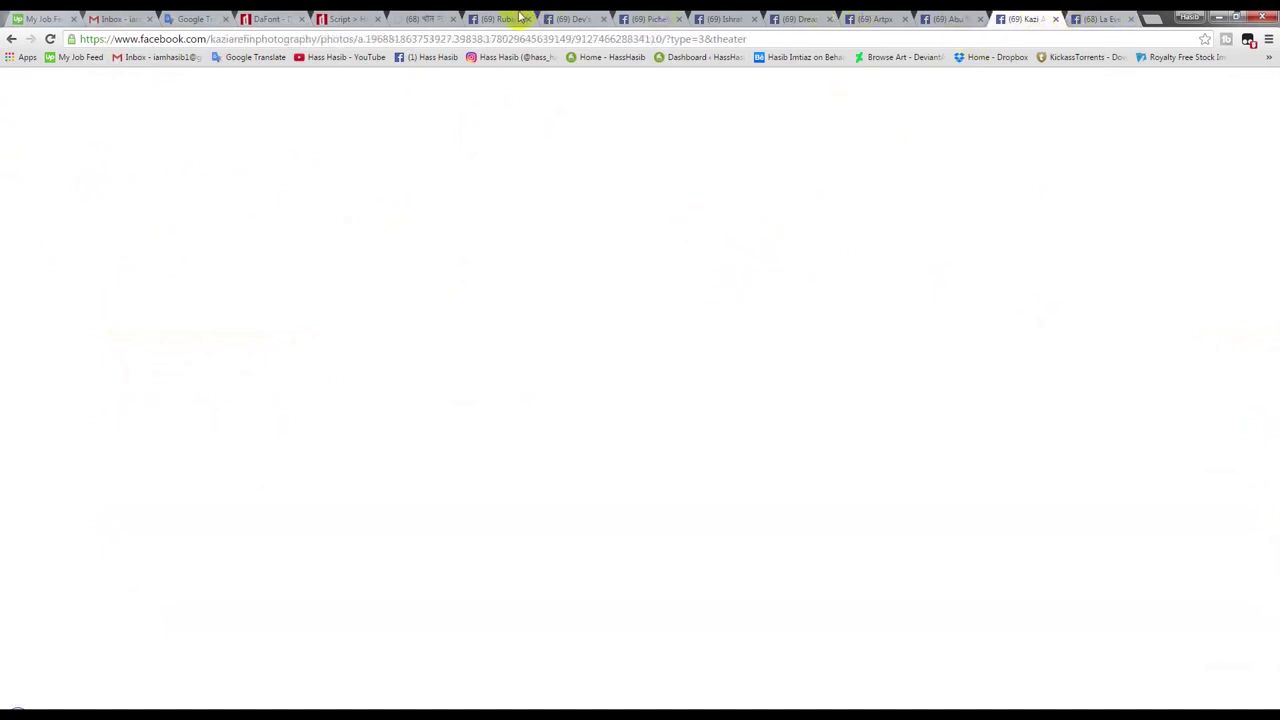
{"action": "left_click", "coordinate": [452, 19]}
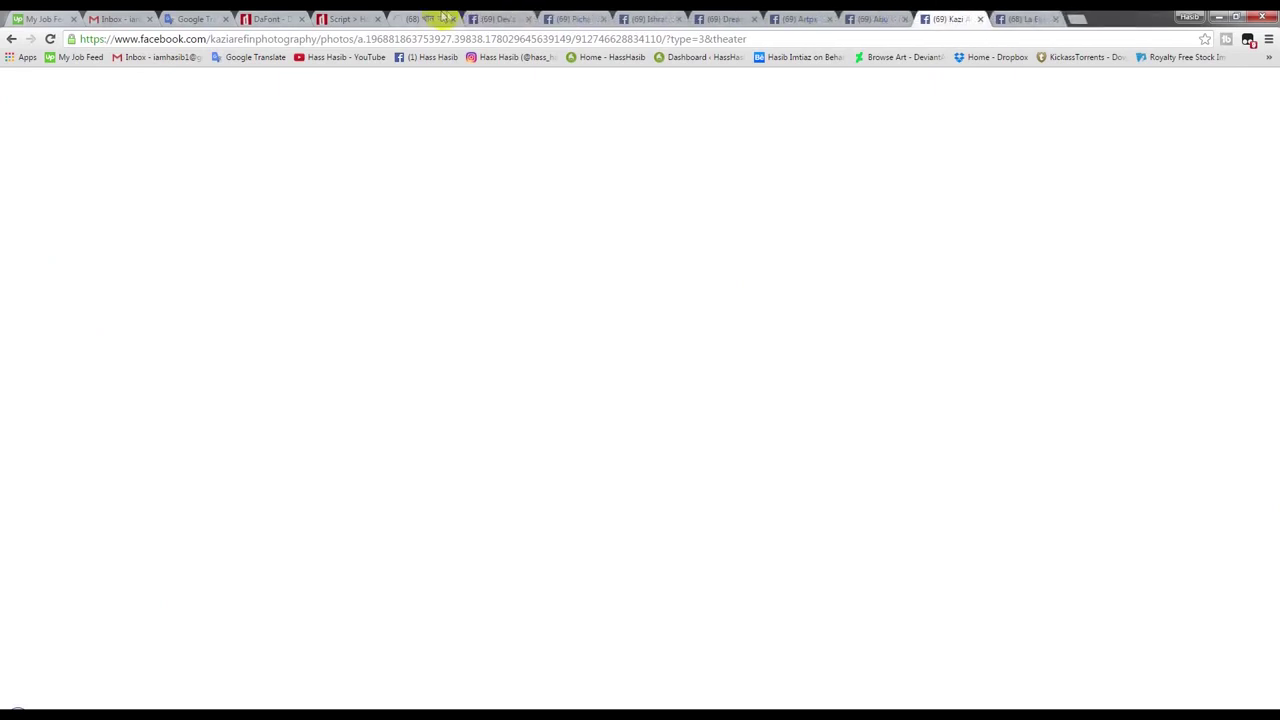
{"action": "left_click", "coordinate": [452, 19]}
{"action": "left_click", "coordinate": [452, 19]}
{"action": "left_click", "coordinate": [453, 20]}
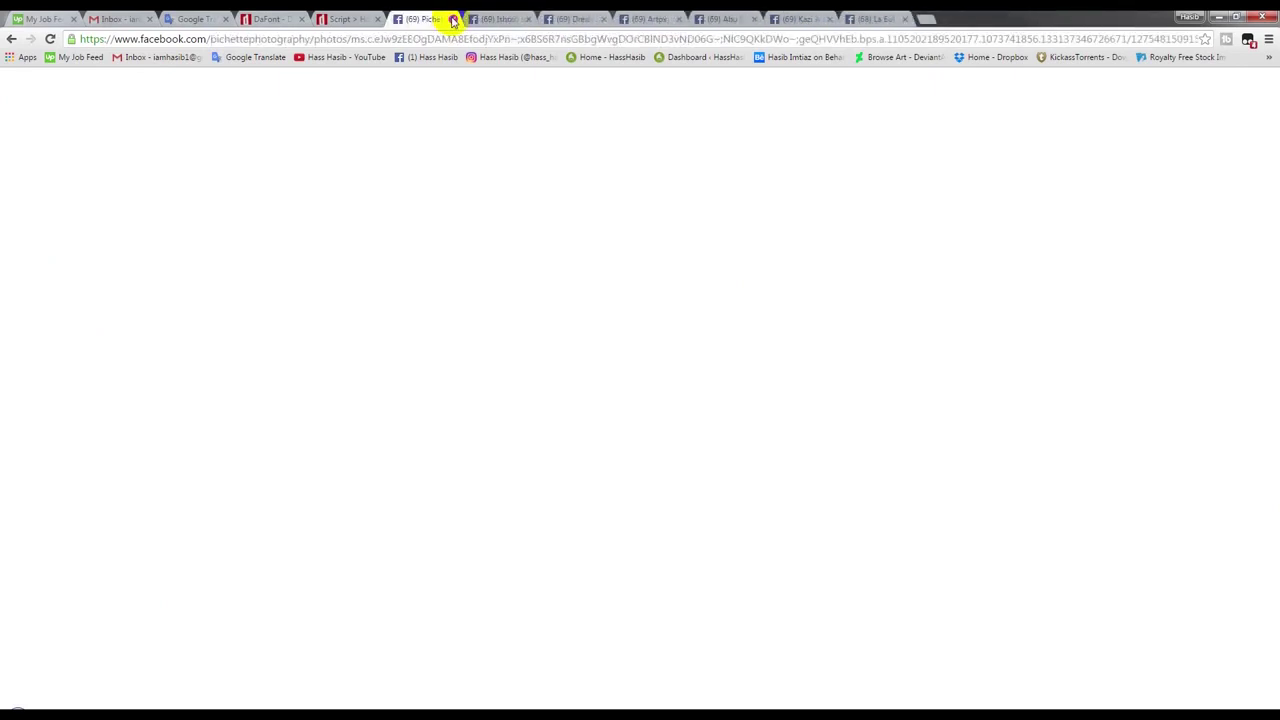
{"action": "left_click", "coordinate": [453, 20]}
{"action": "left_click", "coordinate": [453, 20]}
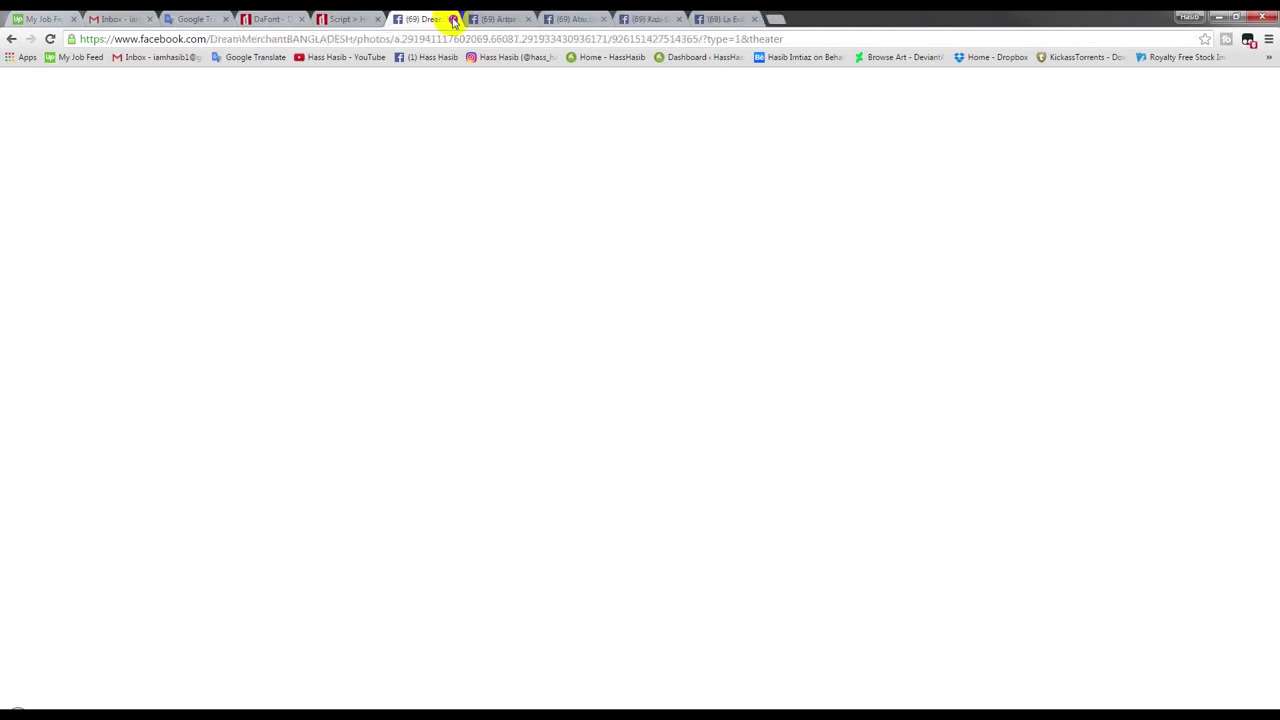
{"action": "left_click", "coordinate": [453, 20]}
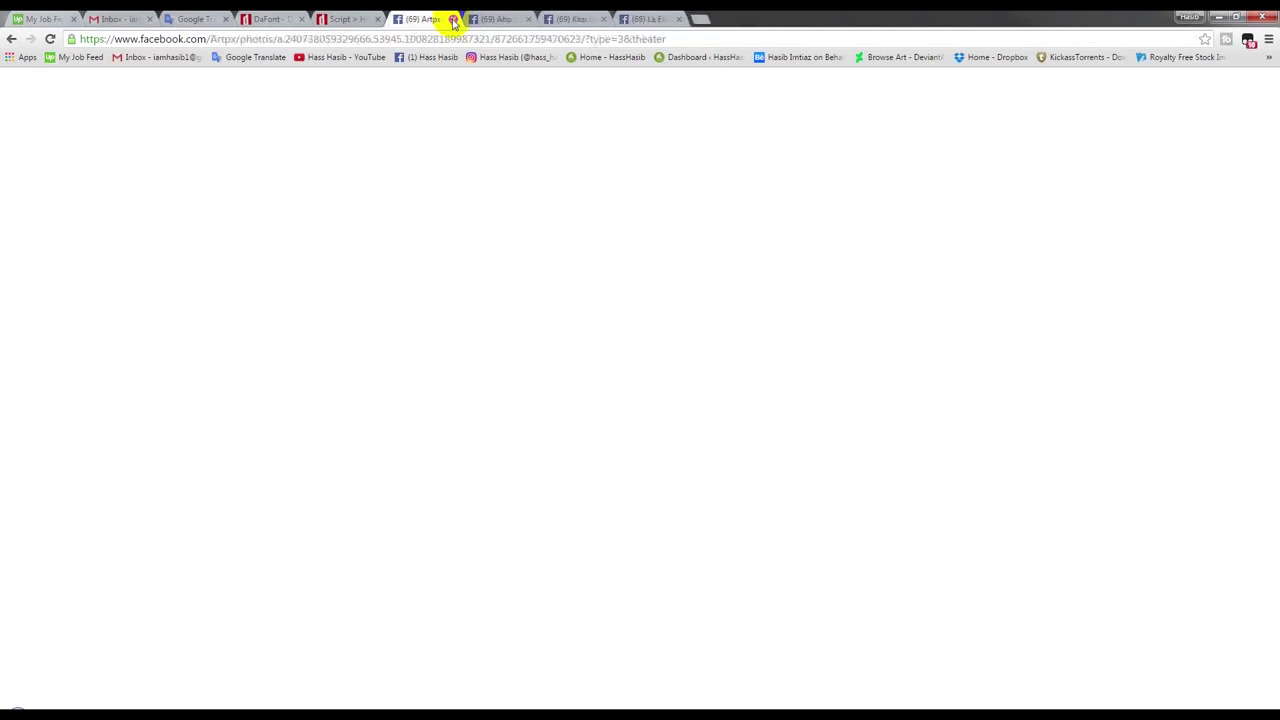
{"action": "left_click", "coordinate": [448, 20]}
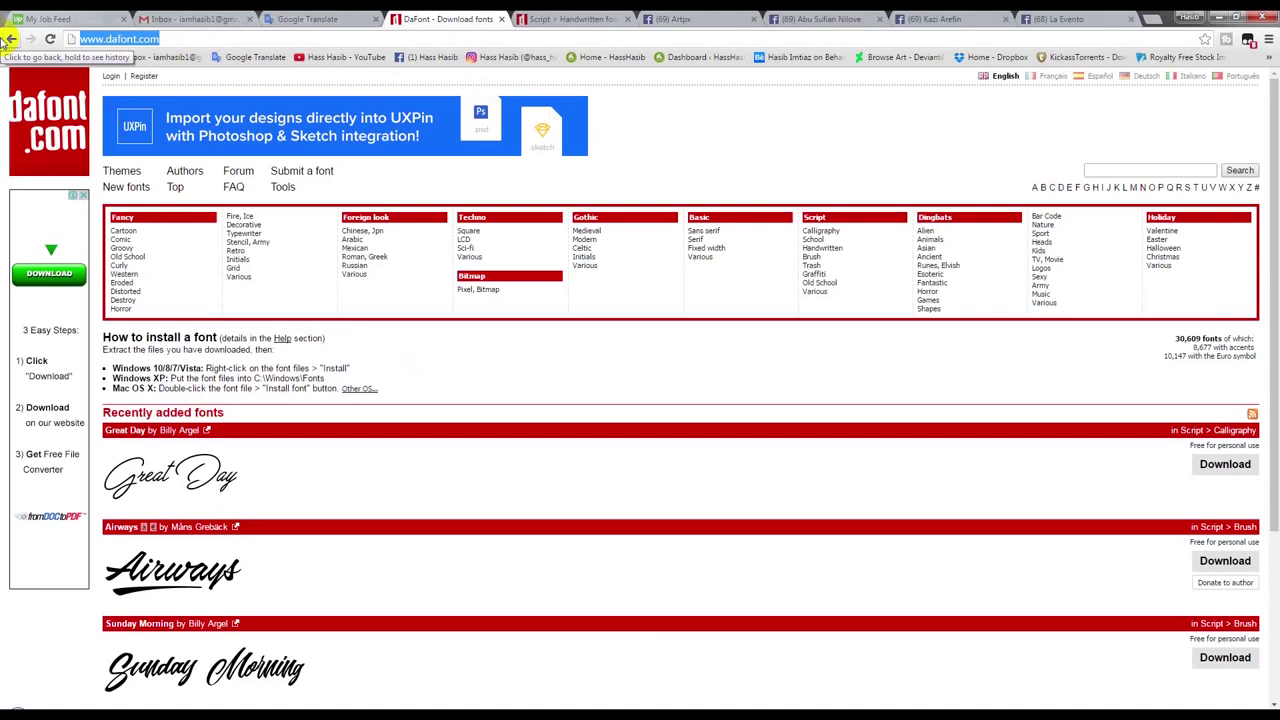
{"action": "scroll", "coordinate": [205, 445], "scroll_direction": "down", "scroll_amount": 1}
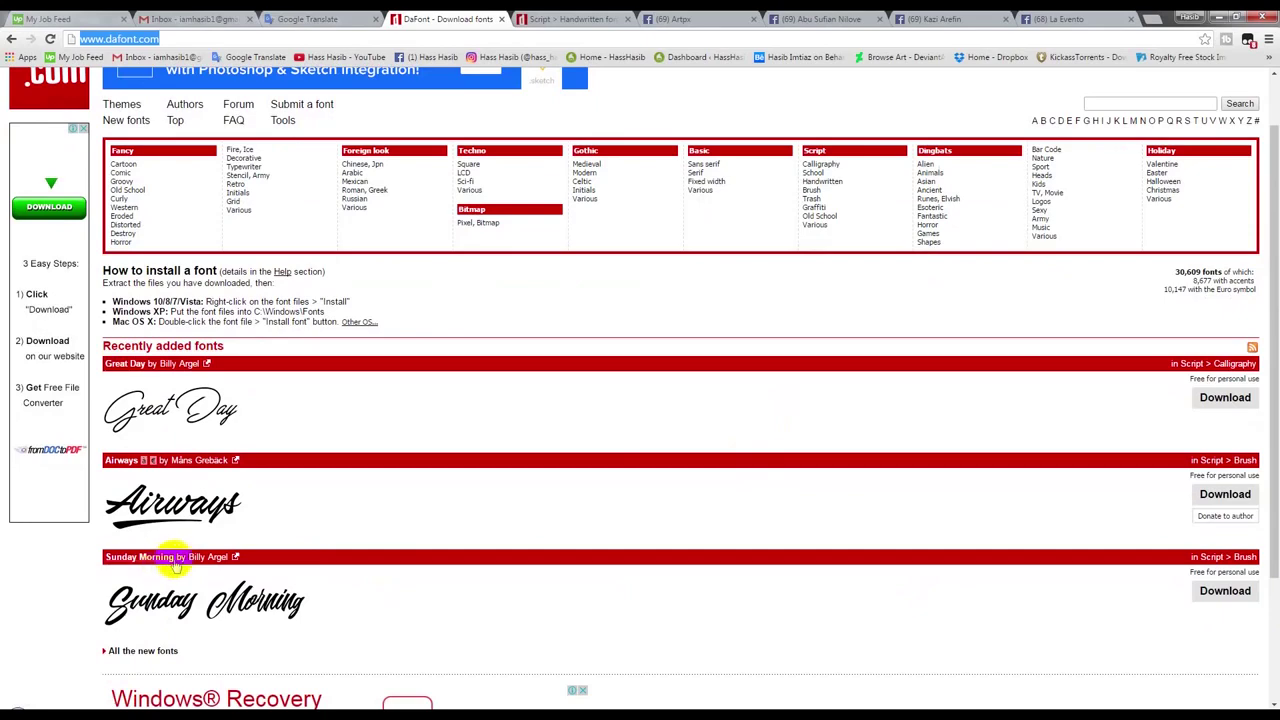
{"action": "scroll", "coordinate": [175, 556], "scroll_direction": "down", "scroll_amount": 2}
{"action": "scroll", "coordinate": [193, 552], "scroll_direction": "up", "scroll_amount": 3}
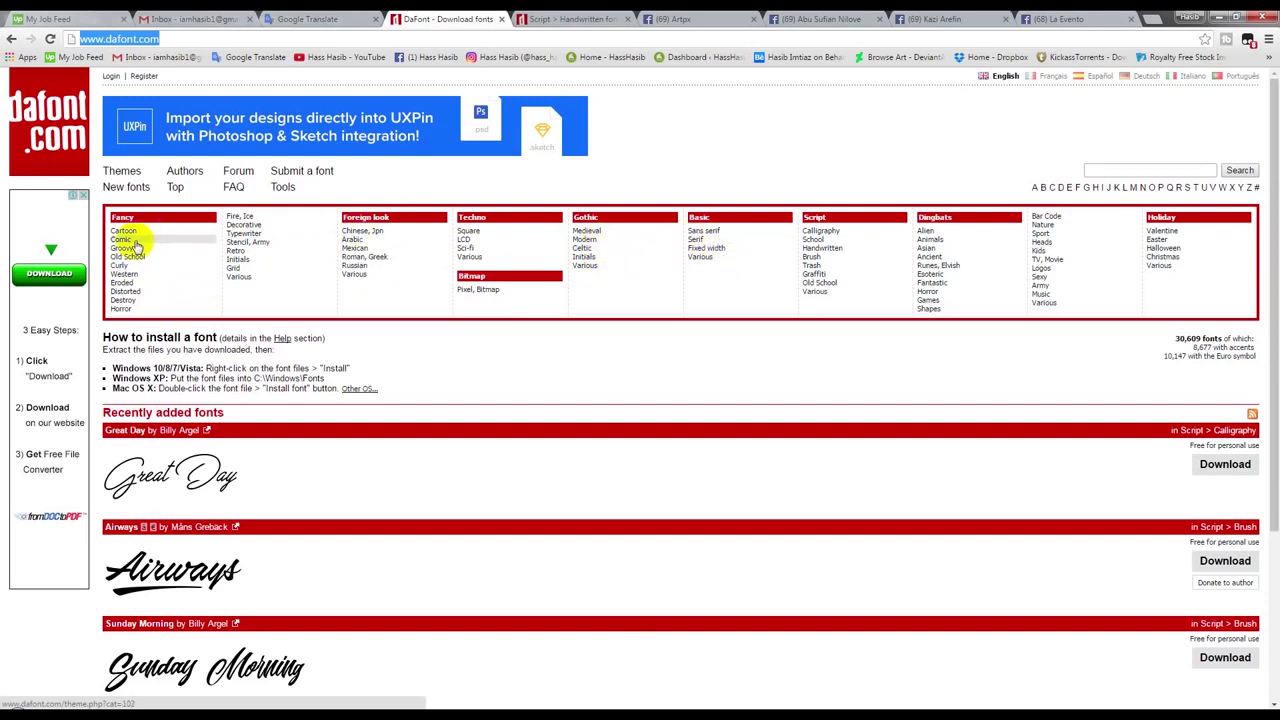
{"action": "middle_click", "coordinate": [138, 245]}
{"action": "left_click", "coordinate": [515, 18]}
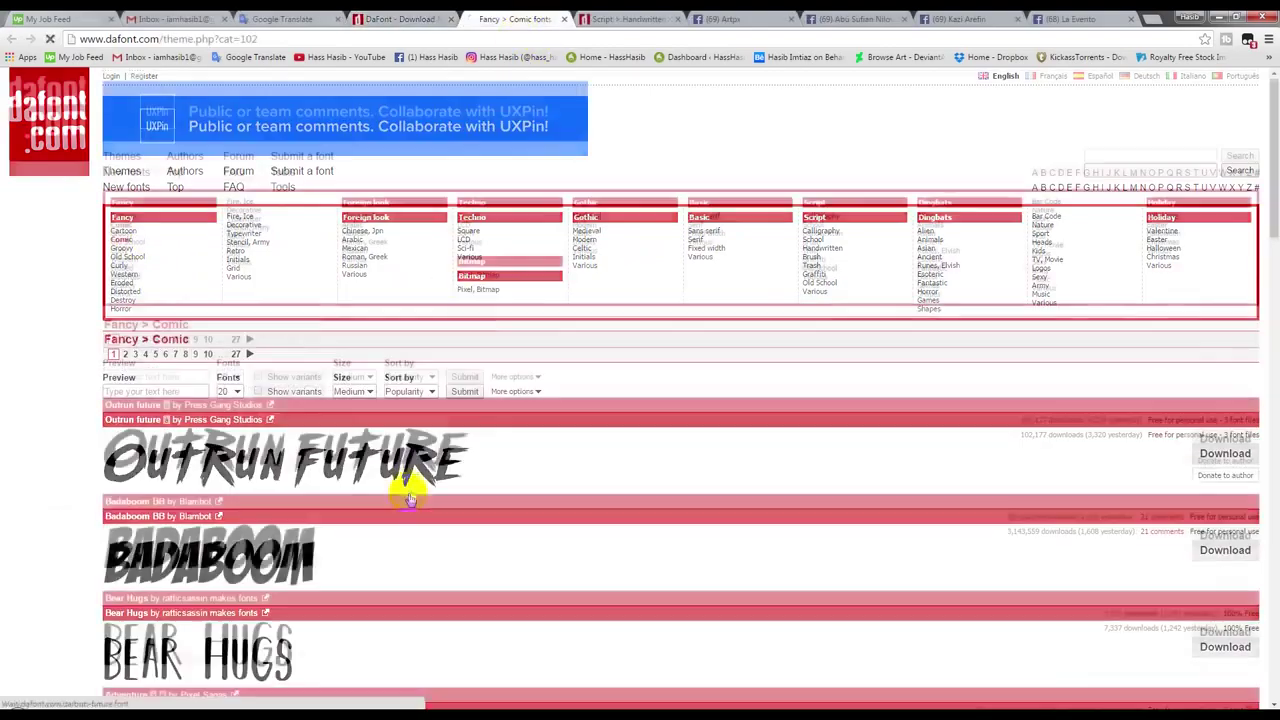
{"action": "scroll", "coordinate": [410, 490], "scroll_direction": "down", "scroll_amount": 3}
{"action": "scroll", "coordinate": [380, 470], "scroll_direction": "down", "scroll_amount": 3}
{"action": "scroll", "coordinate": [345, 460], "scroll_direction": "down", "scroll_amount": 3}
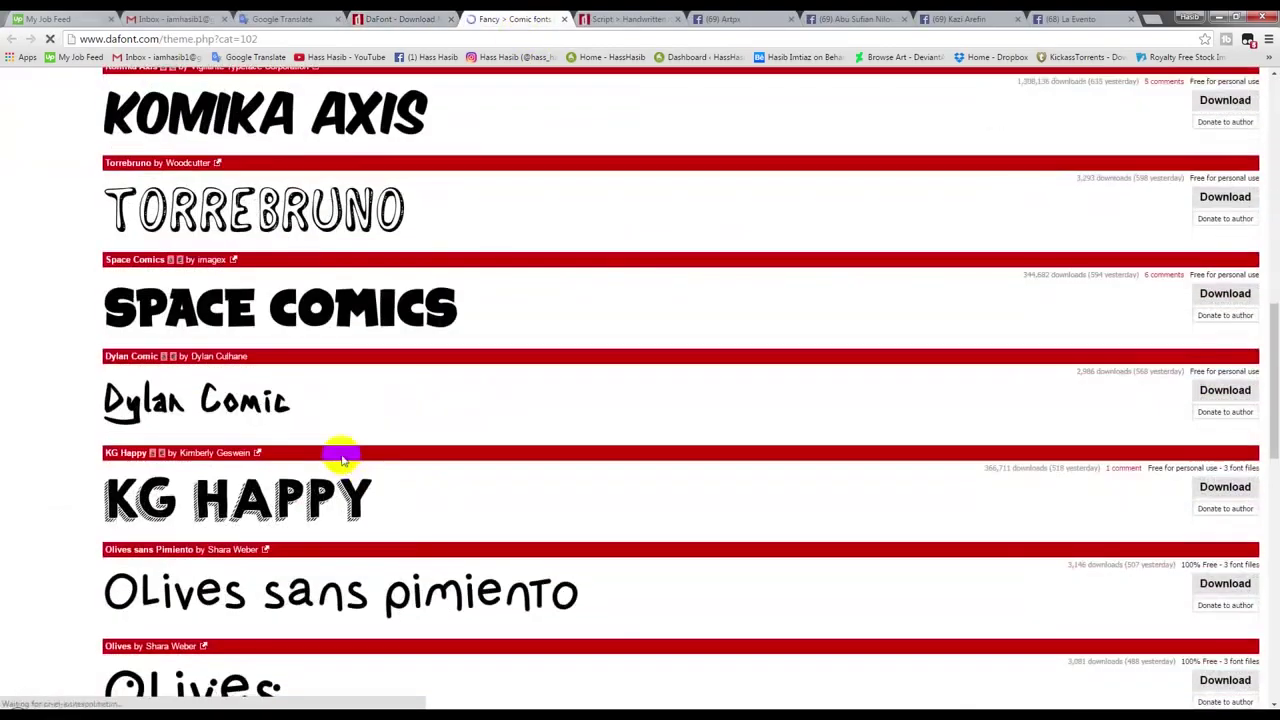
{"action": "scroll", "coordinate": [340, 460], "scroll_direction": "down", "scroll_amount": 4}
{"action": "scroll", "coordinate": [337, 455], "scroll_direction": "down", "scroll_amount": 3}
{"action": "scroll", "coordinate": [418, 345], "scroll_direction": "down", "scroll_amount": 3}
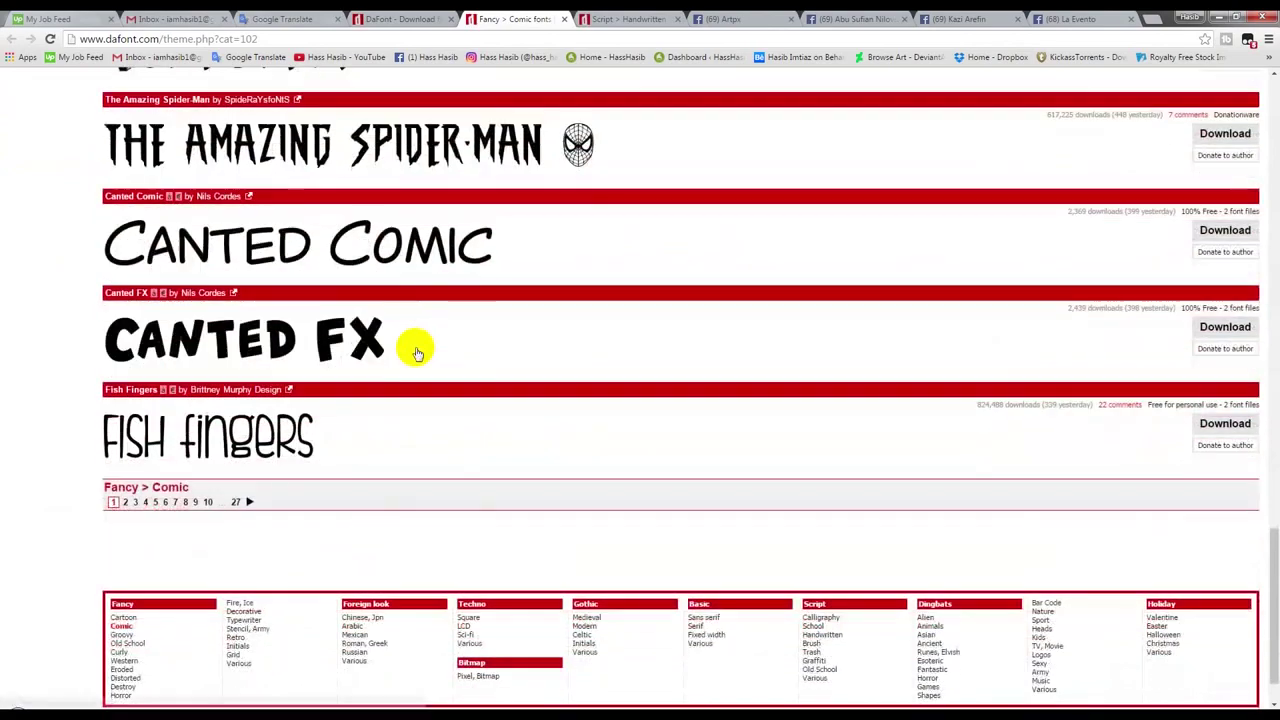
{"action": "middle_click", "coordinate": [520, 18]}
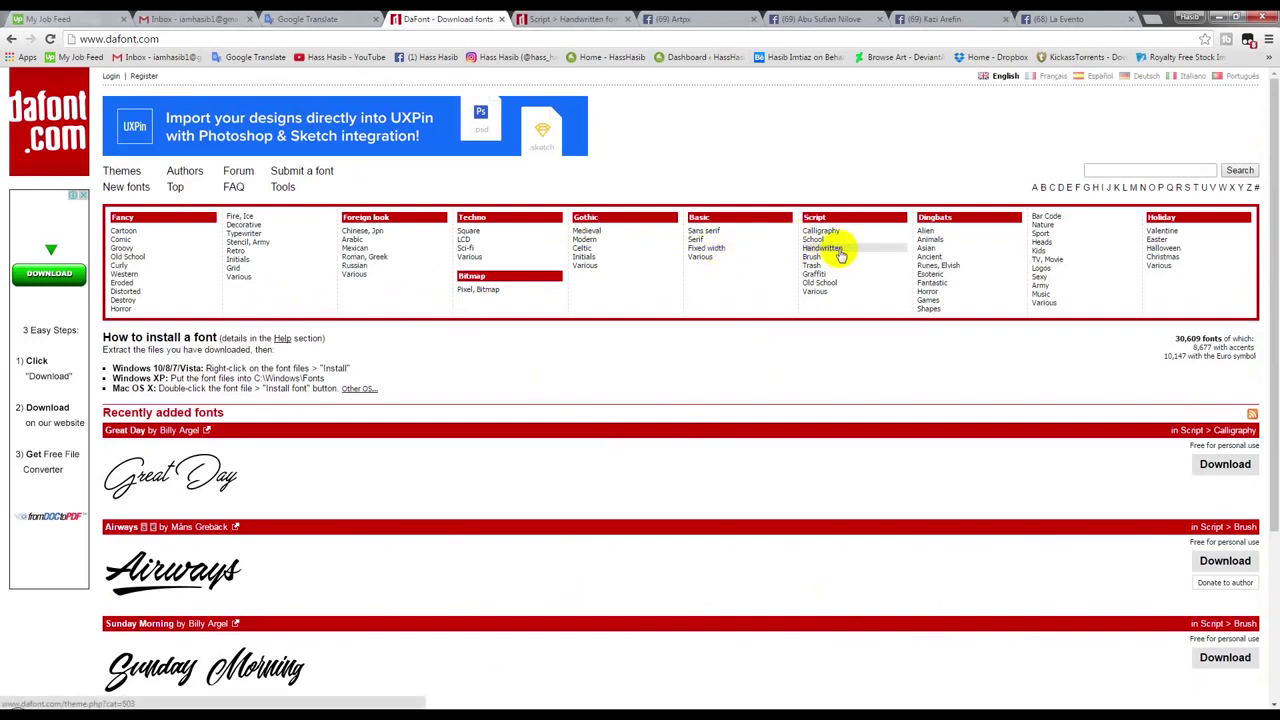
Find Notera in DaFont's Script > Handwritten listing and open the downloaded notera.zip.
{"action": "middle_click", "coordinate": [841, 256]}
{"action": "left_click", "coordinate": [510, 19]}
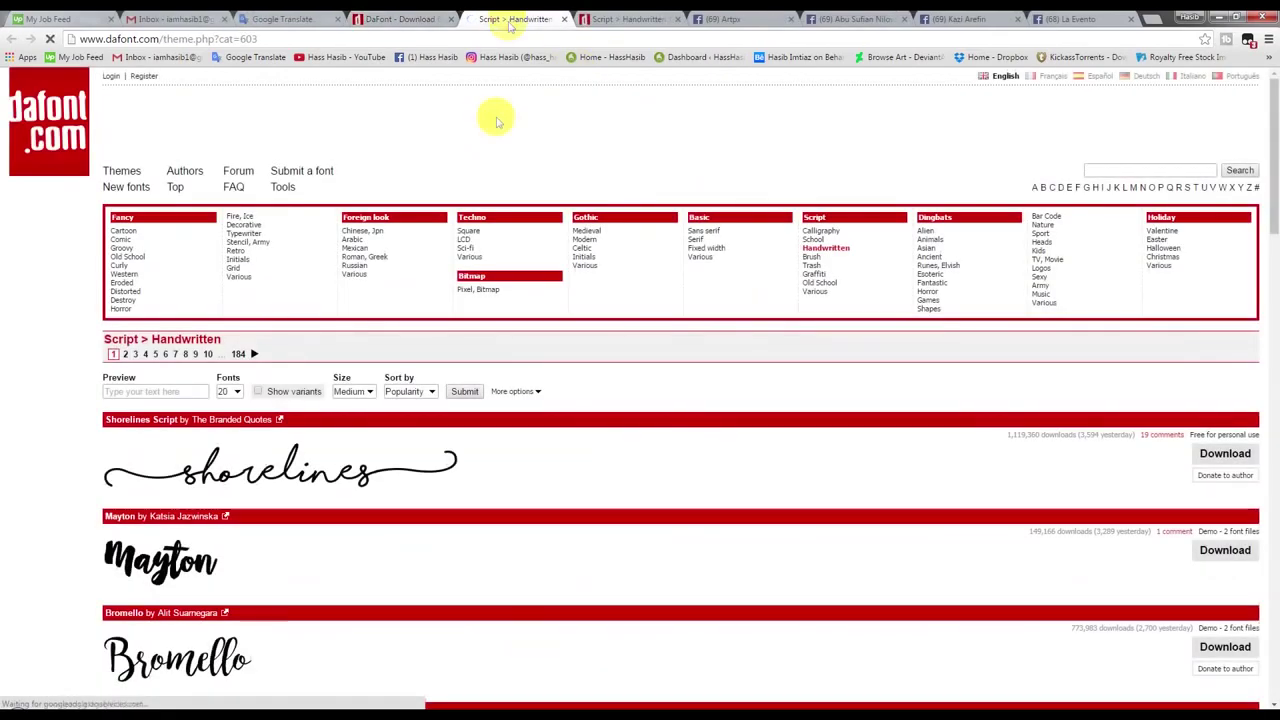
{"action": "scroll", "coordinate": [329, 412], "scroll_direction": "down", "scroll_amount": 3}
{"action": "scroll", "coordinate": [333, 400], "scroll_direction": "down", "scroll_amount": 3}
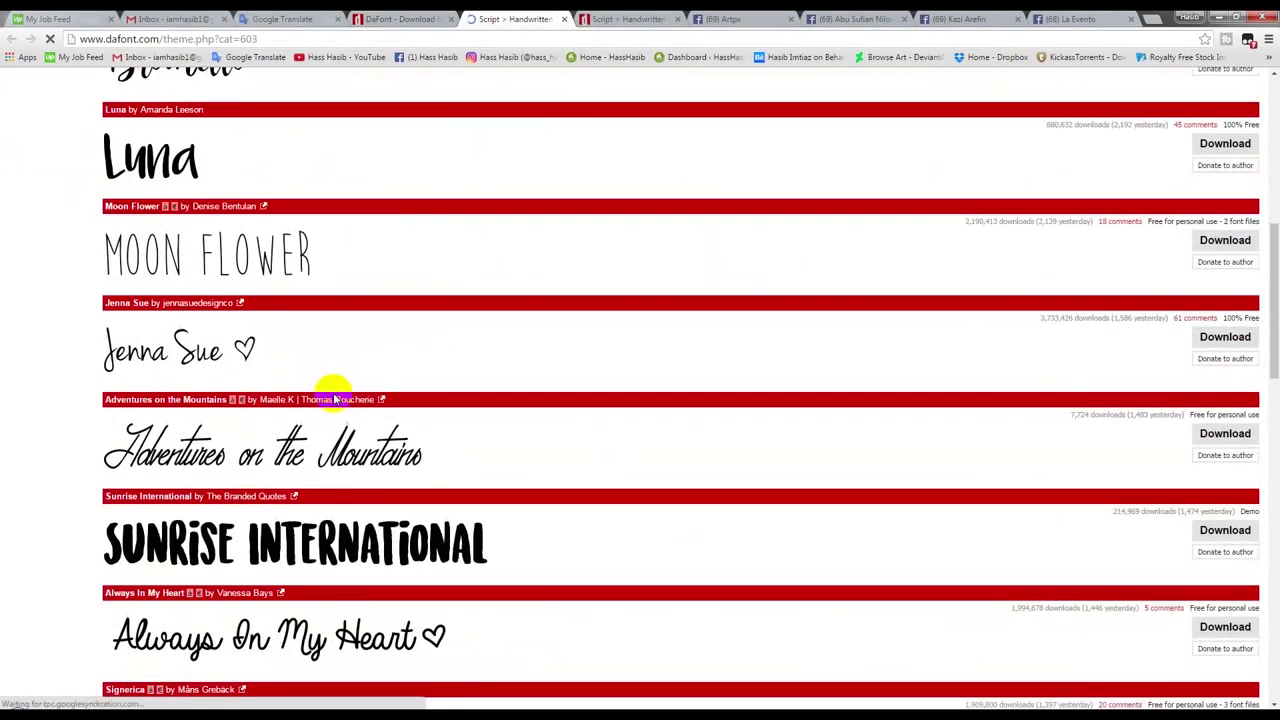
{"action": "scroll", "coordinate": [333, 400], "scroll_direction": "down", "scroll_amount": 3}
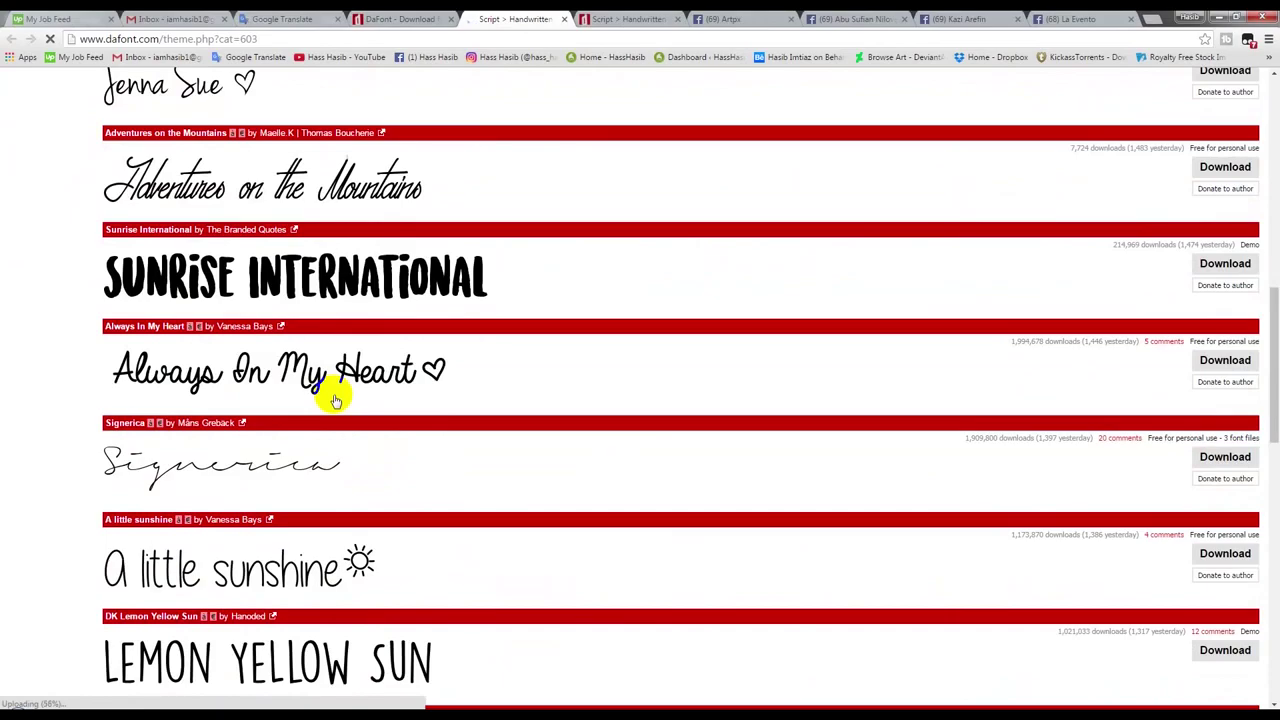
{"action": "scroll", "coordinate": [335, 400], "scroll_direction": "down", "scroll_amount": 2}
{"action": "scroll", "coordinate": [336, 404], "scroll_direction": "down", "scroll_amount": 3}
{"action": "scroll", "coordinate": [338, 407], "scroll_direction": "down", "scroll_amount": 2}
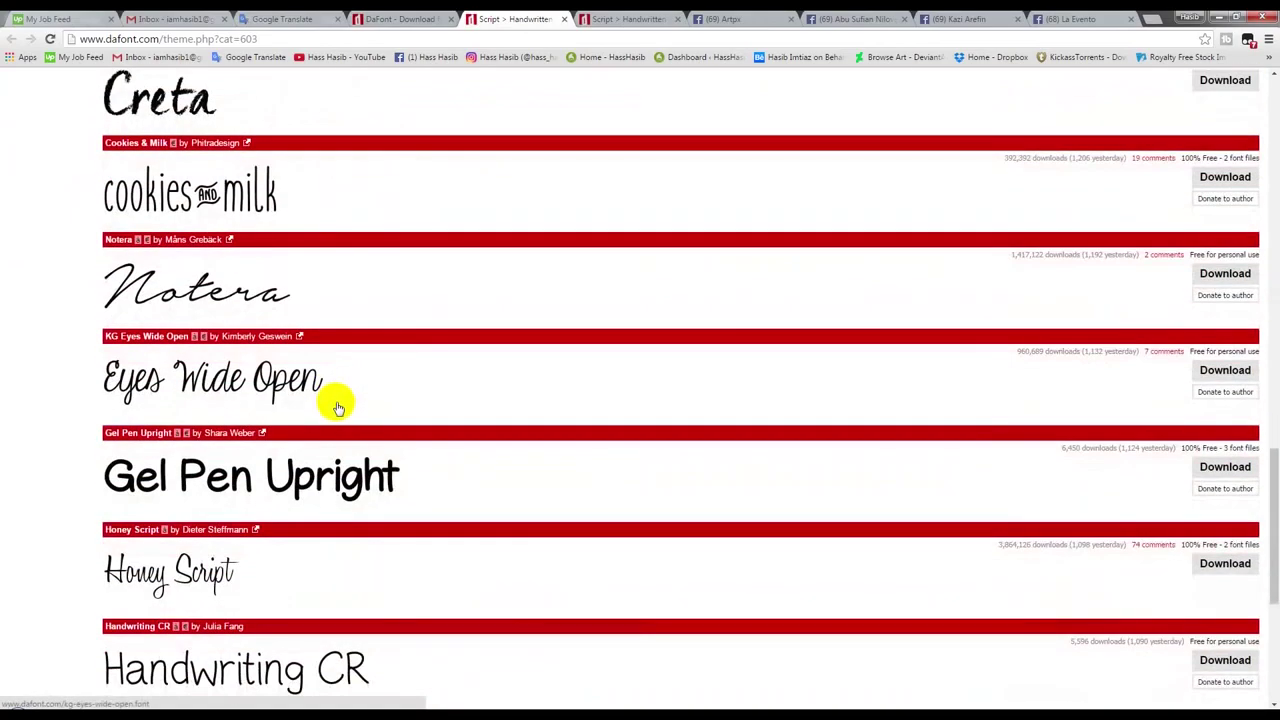
{"action": "scroll", "coordinate": [338, 408], "scroll_direction": "down", "scroll_amount": 3}
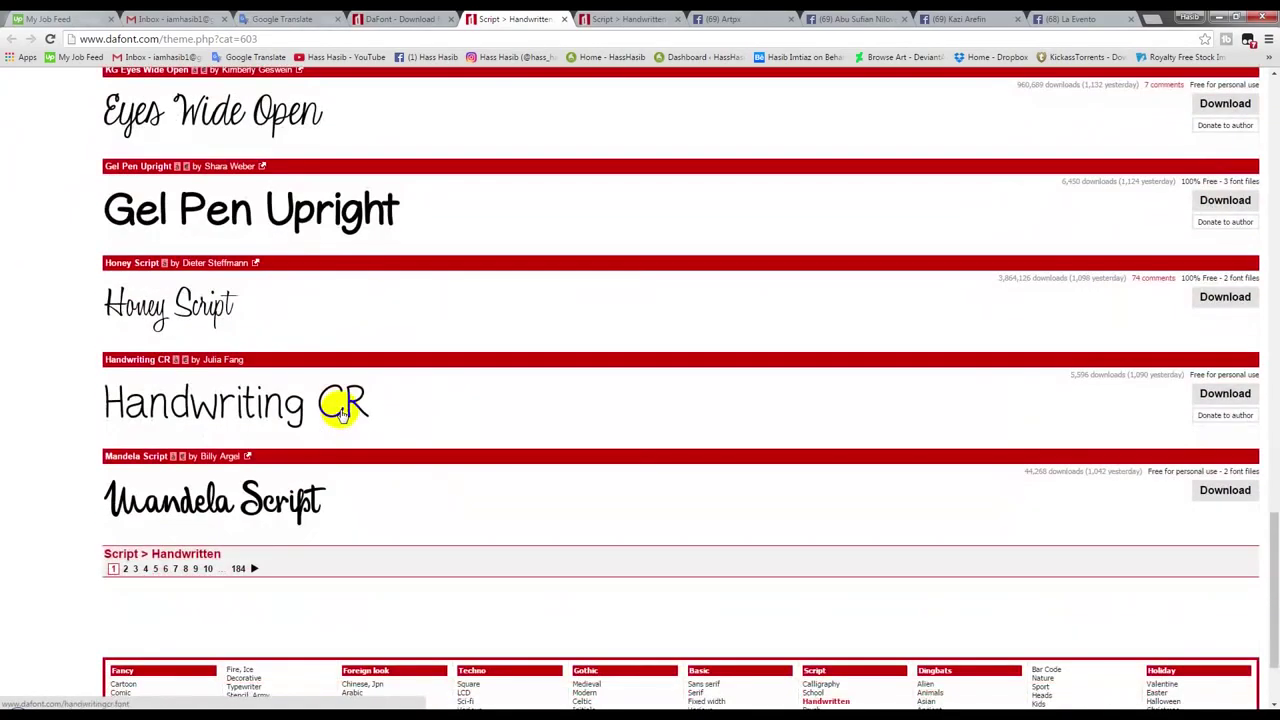
{"action": "scroll", "coordinate": [222, 328], "scroll_direction": "up", "scroll_amount": 4}
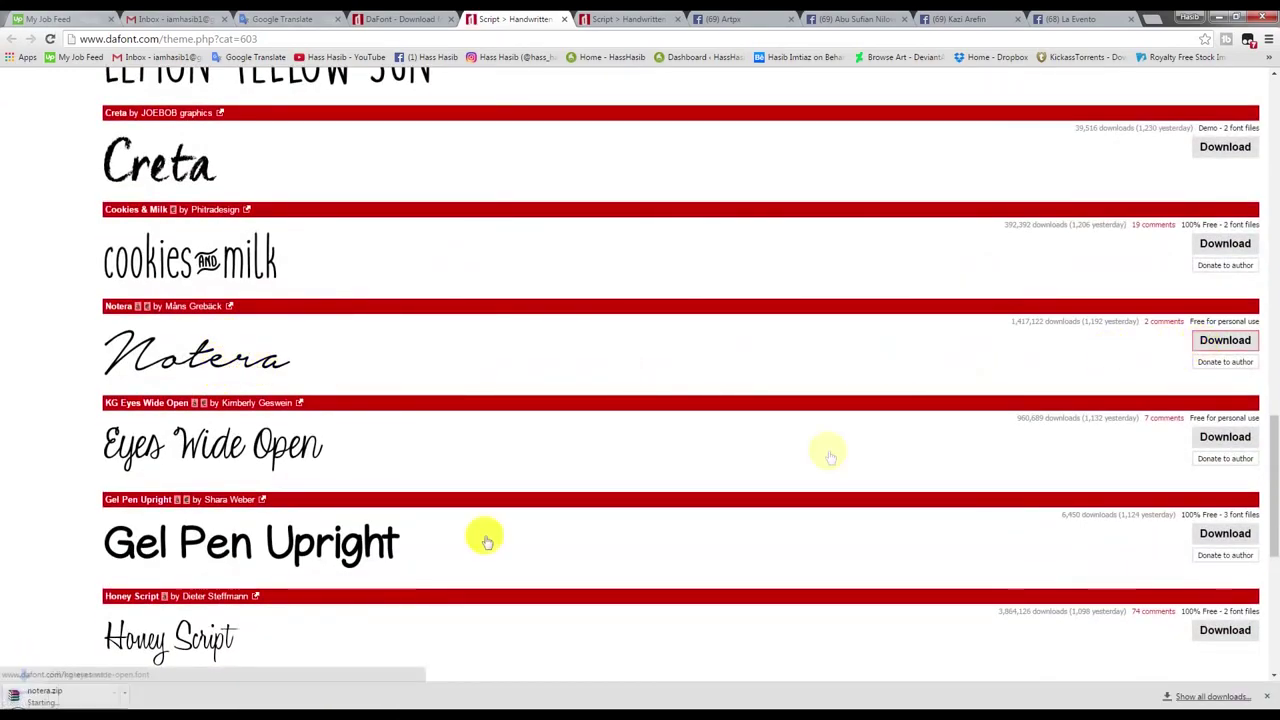
{"action": "left_click", "coordinate": [134, 695]}
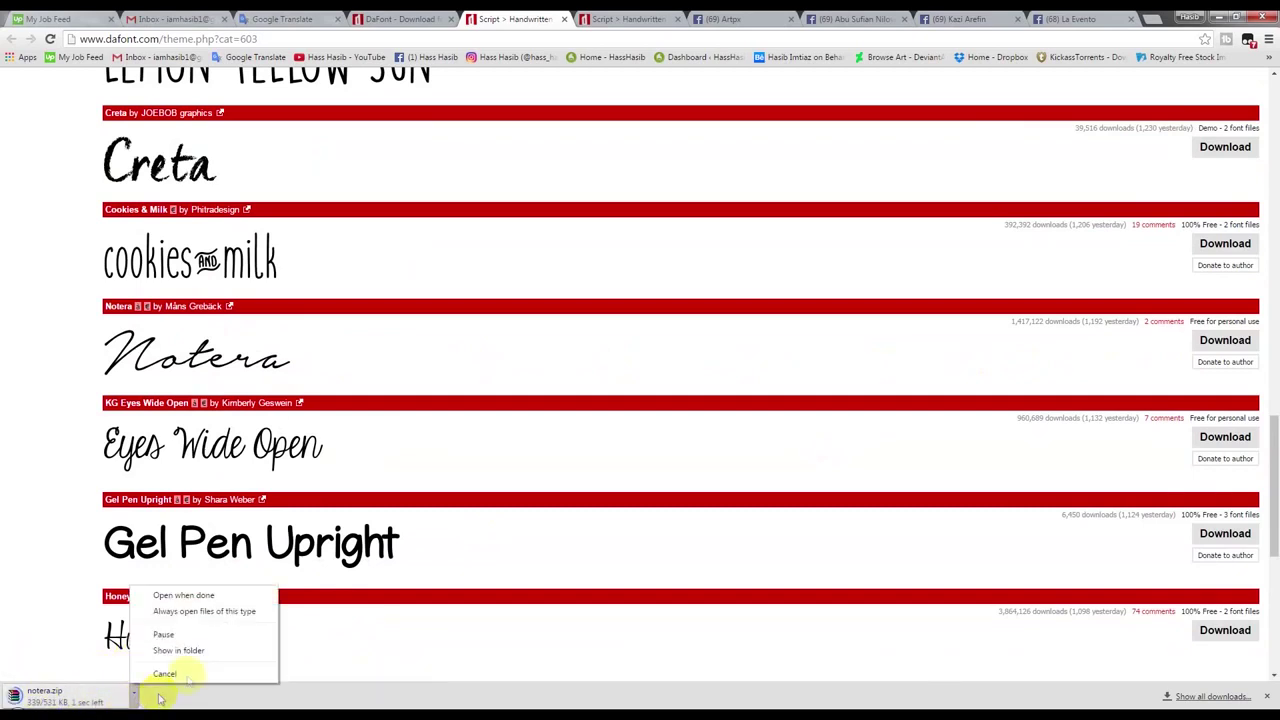
{"action": "left_click", "coordinate": [185, 596]}
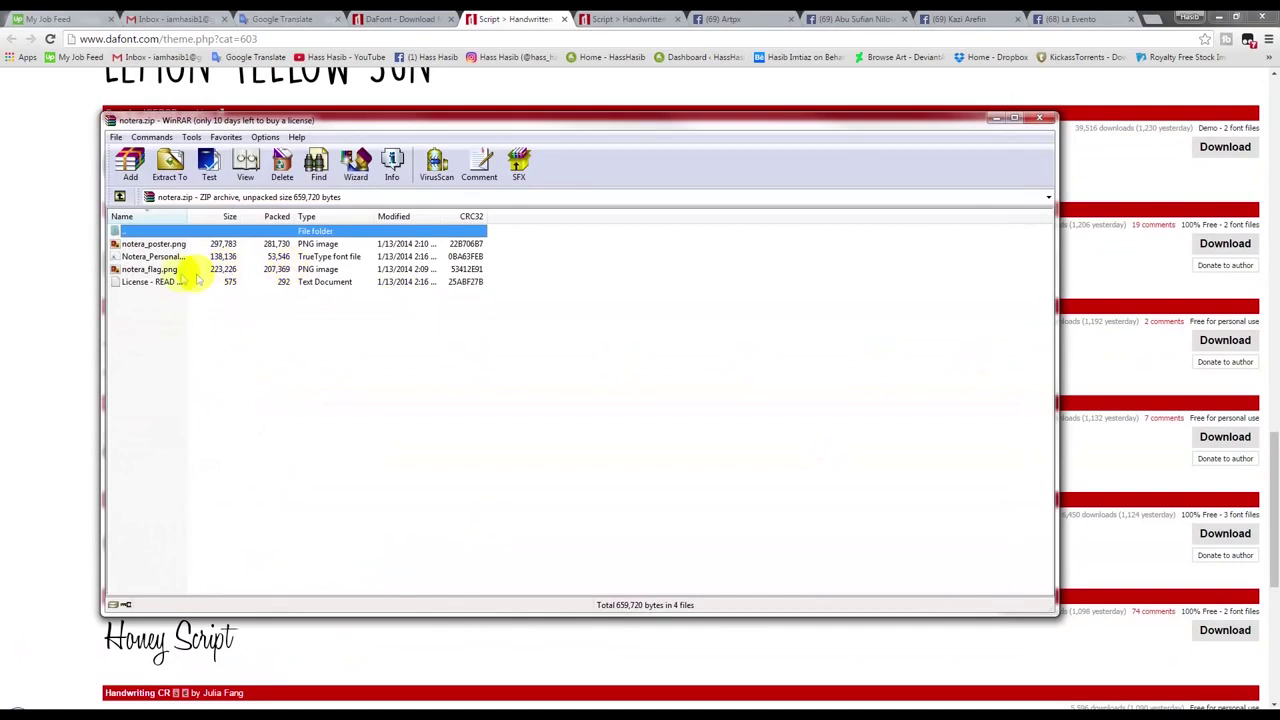
Drag the Notera TrueType font file from notera.zip onto the desktop and close WinRAR.
{"action": "left_click", "coordinate": [158, 257]}
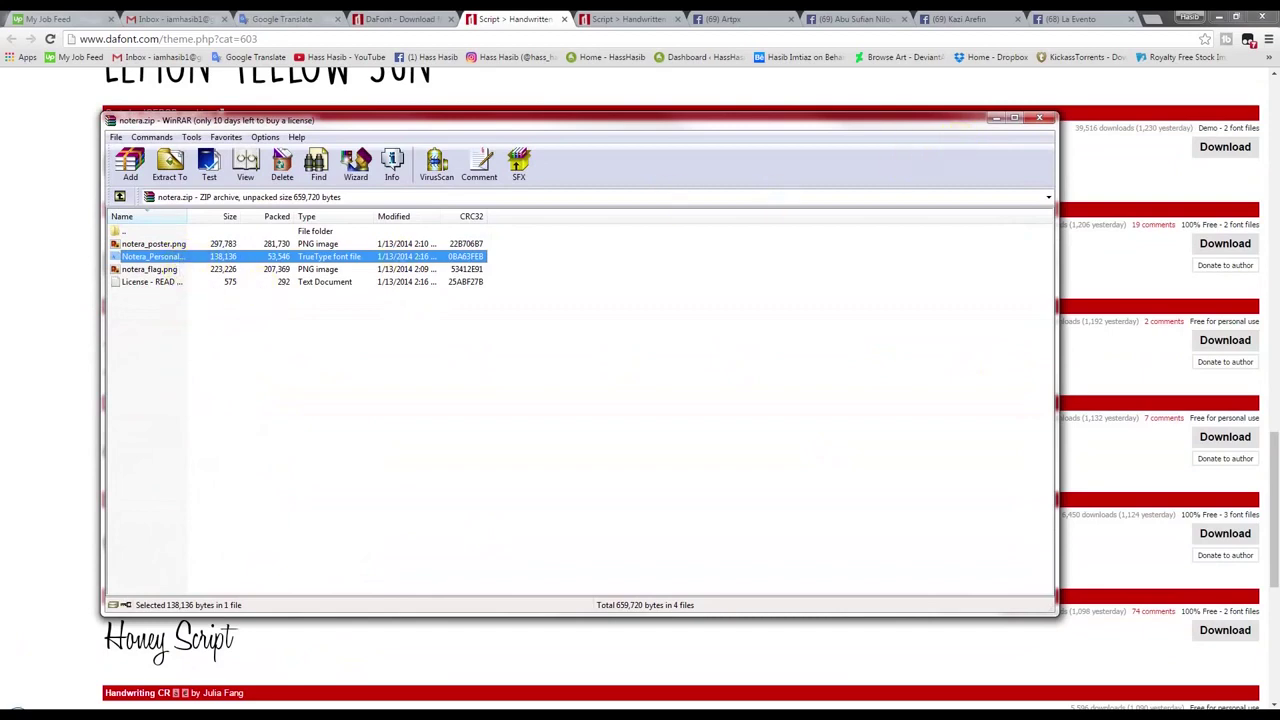
{"action": "left_click", "coordinate": [1218, 17]}
{"action": "left_click", "coordinate": [1218, 18]}
{"action": "left_click", "coordinate": [1218, 18]}
{"action": "left_click", "coordinate": [996, 118]}
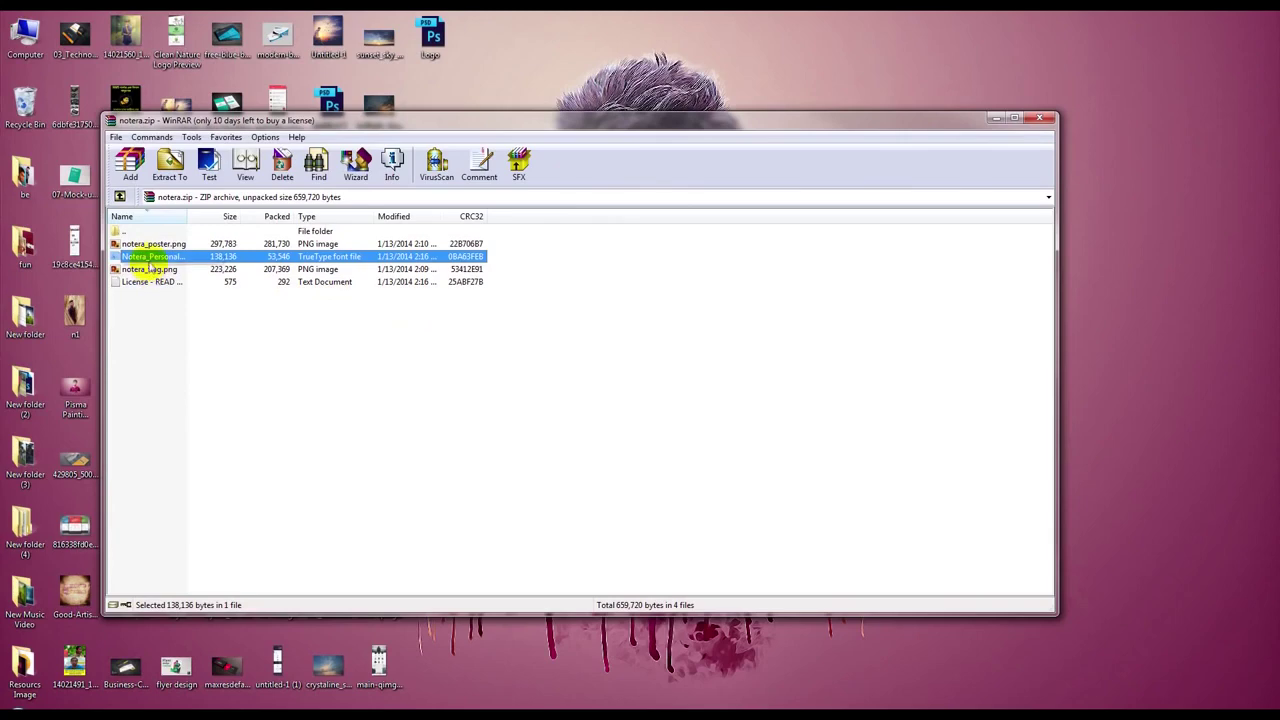
{"action": "left_click_drag", "start_coordinate": [175, 257], "coordinate": [1100, 71]}
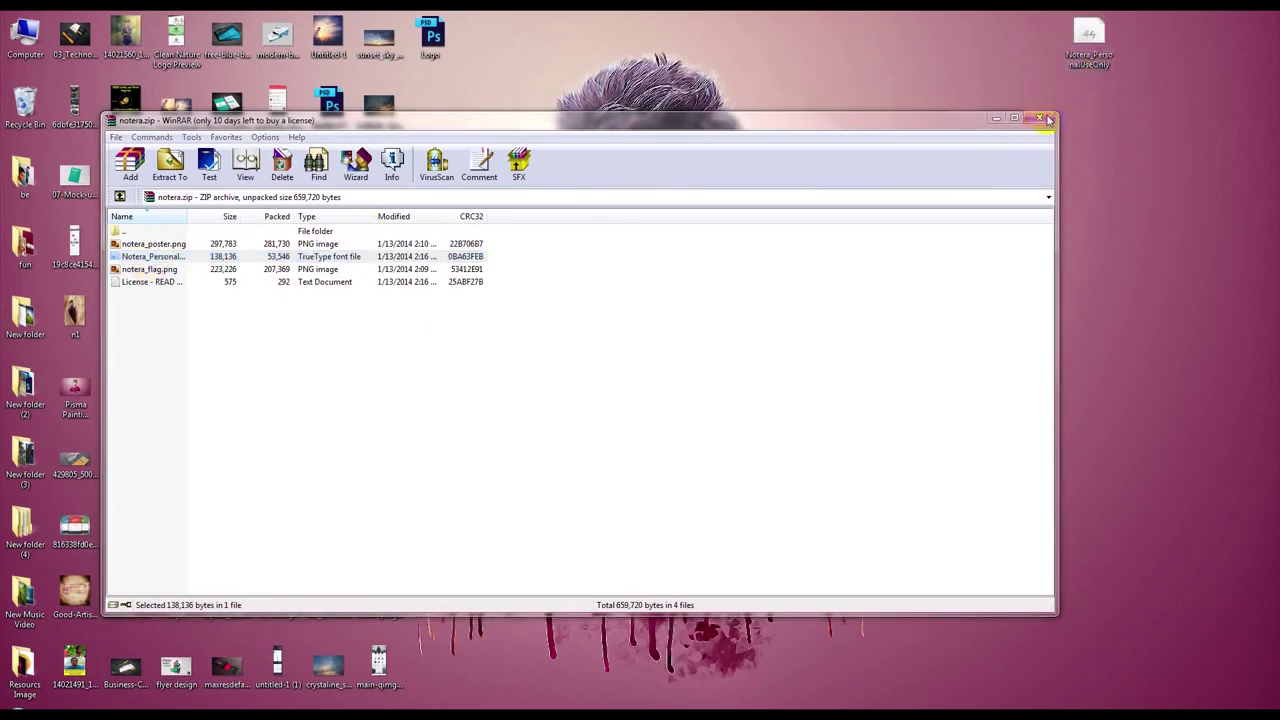
{"action": "left_click", "coordinate": [1039, 118]}
{"action": "right_click", "coordinate": [1085, 40]}
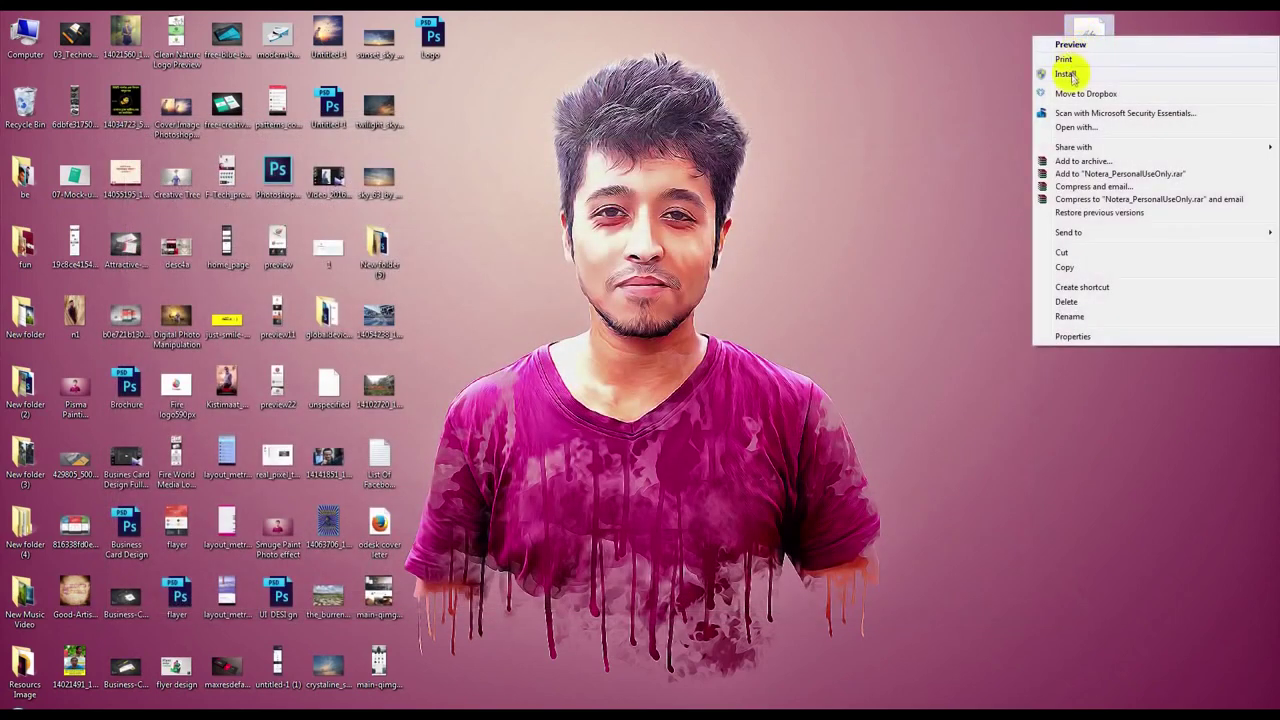
Install the Notera font from the desktop file and move its icon away from the corner.
{"action": "left_click", "coordinate": [1066, 74]}
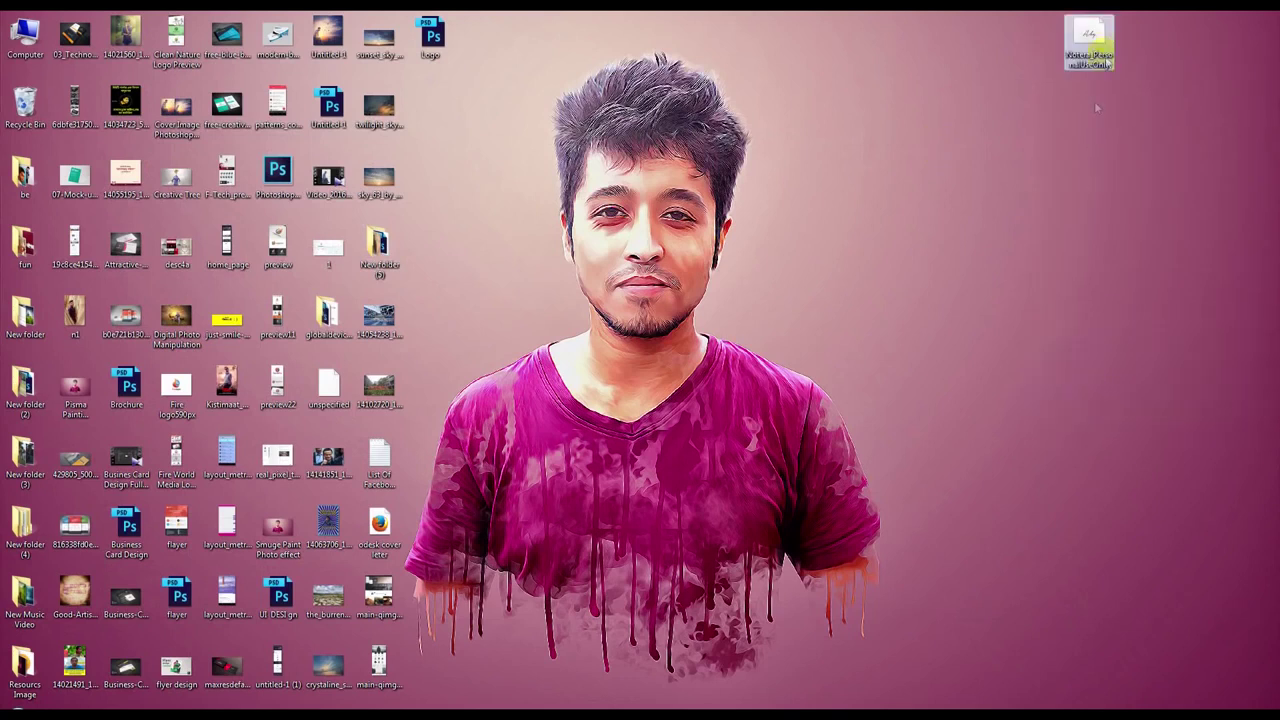
{"action": "left_click_drag", "start_coordinate": [1066, 62], "coordinate": [932, 235]}
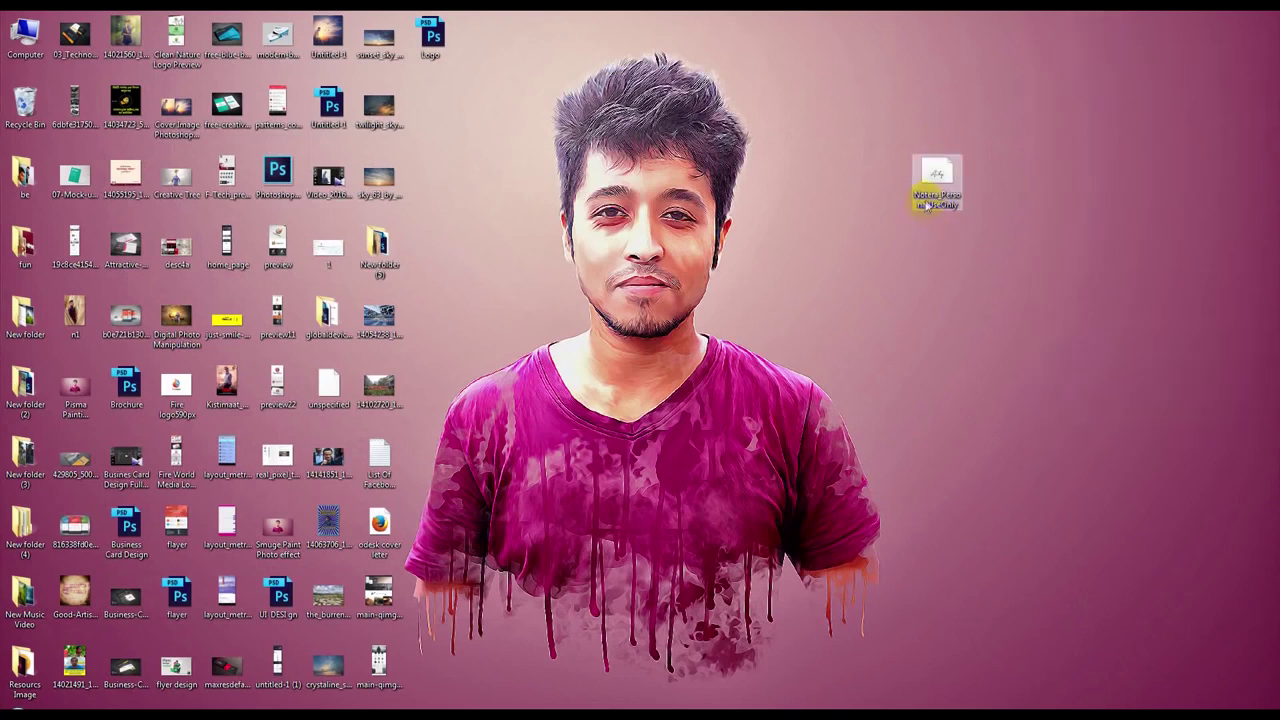
{"action": "mouse_move", "coordinate": [936, 185]}
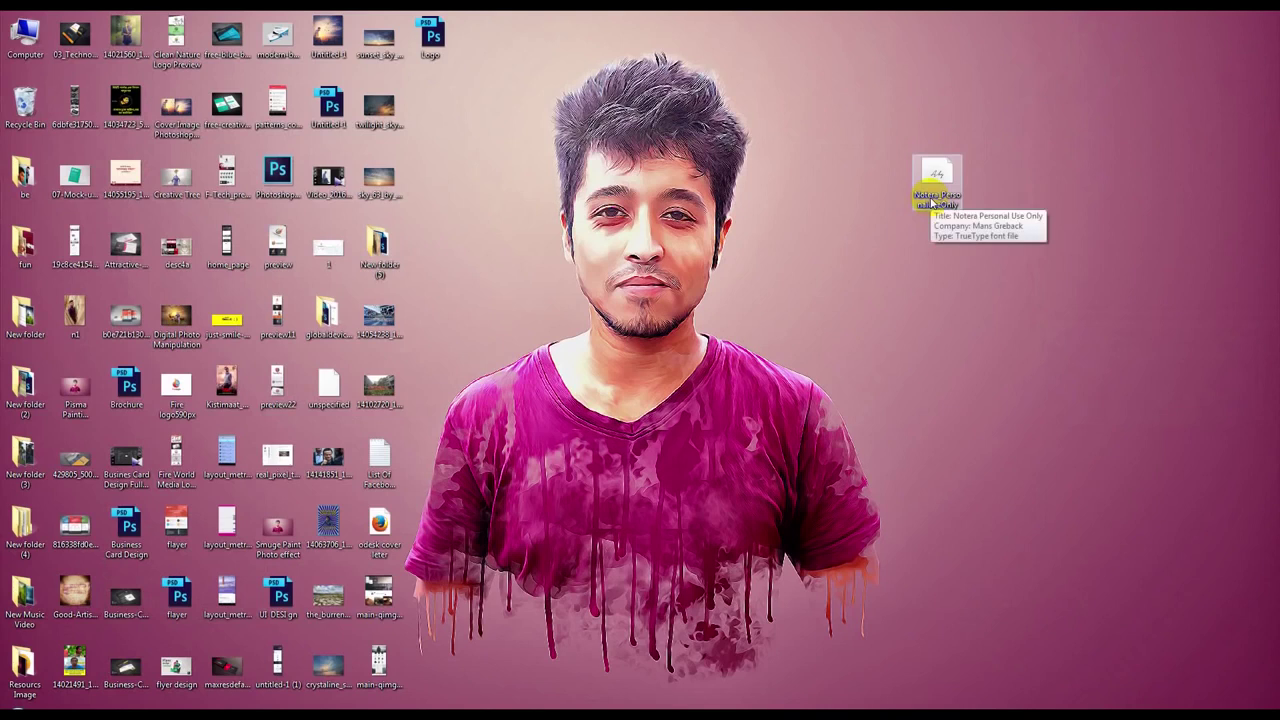
{"action": "left_click", "coordinate": [932, 202]}
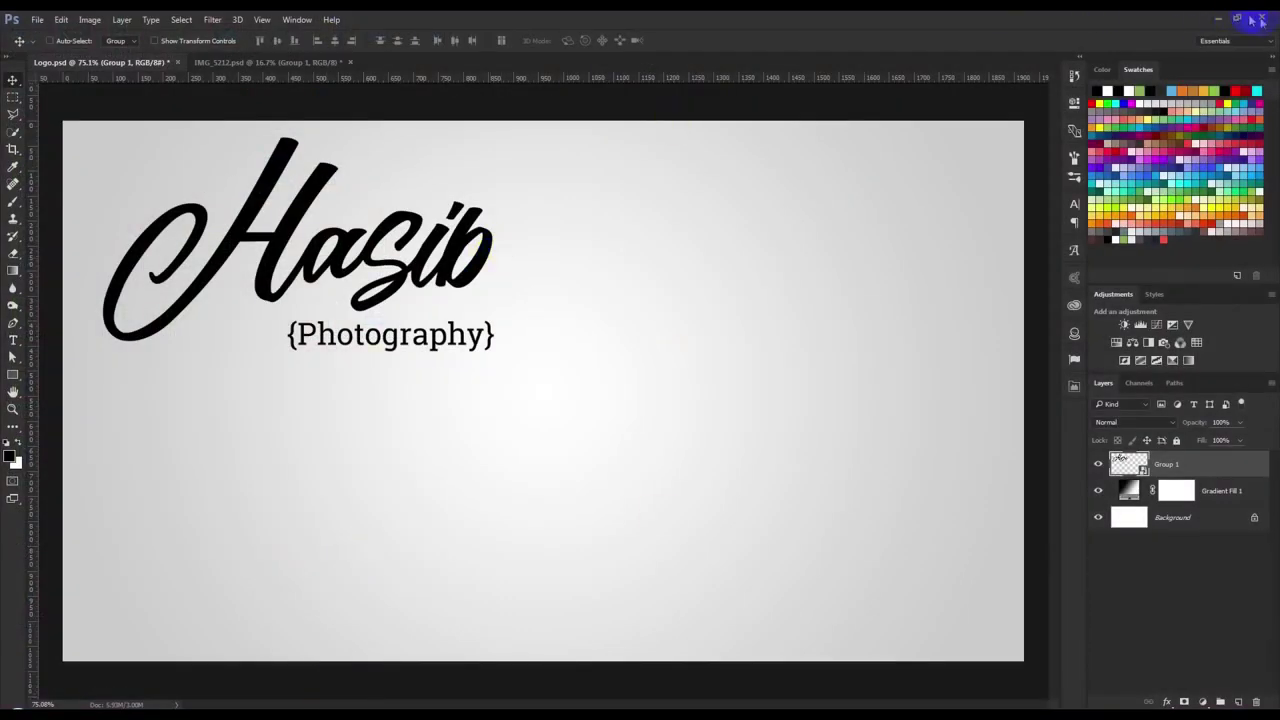
Quit Photoshop without saving, relaunch it, and create a new default blank document.
{"action": "left_click", "coordinate": [1262, 20]}
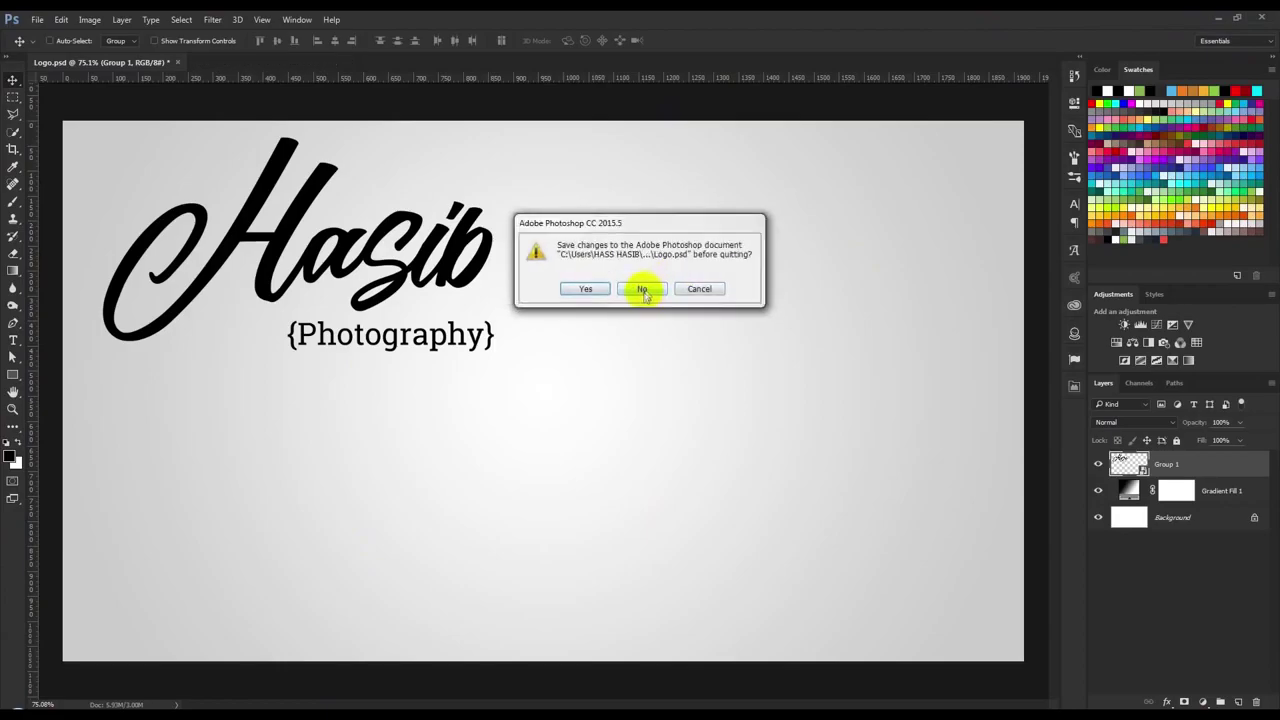
{"action": "left_click", "coordinate": [642, 290]}
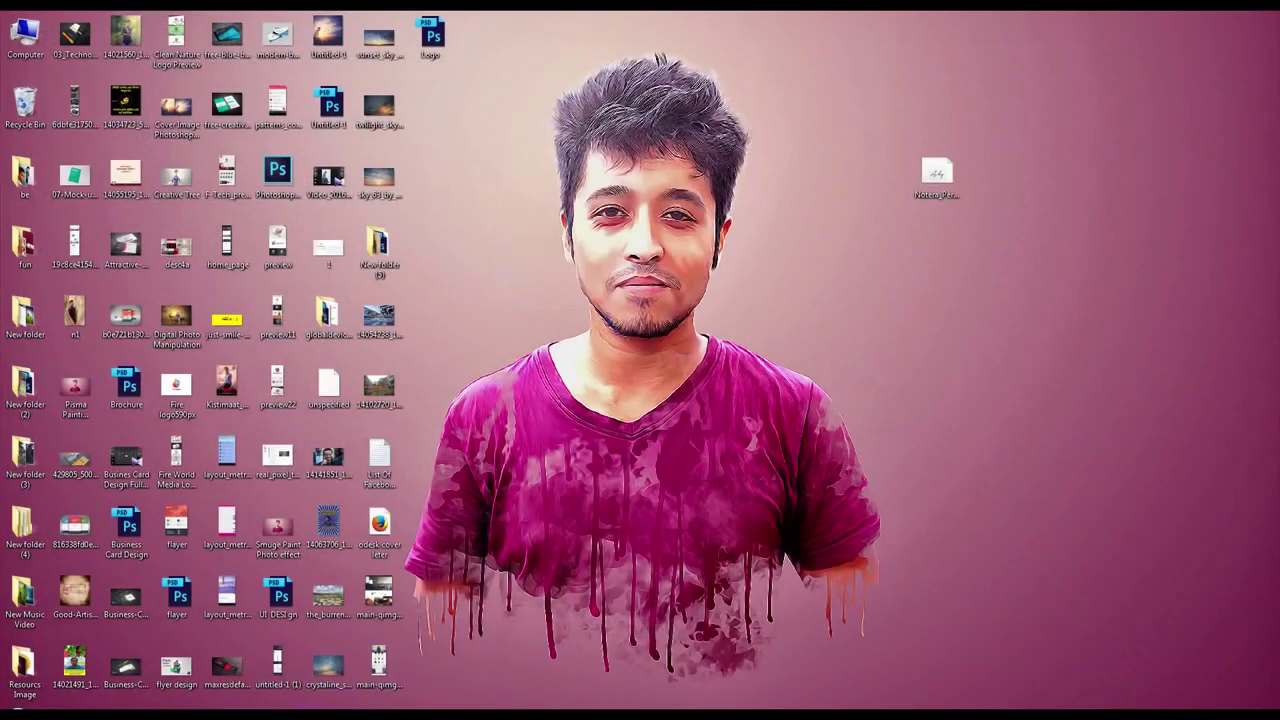
{"action": "left_click", "coordinate": [451, 568]}
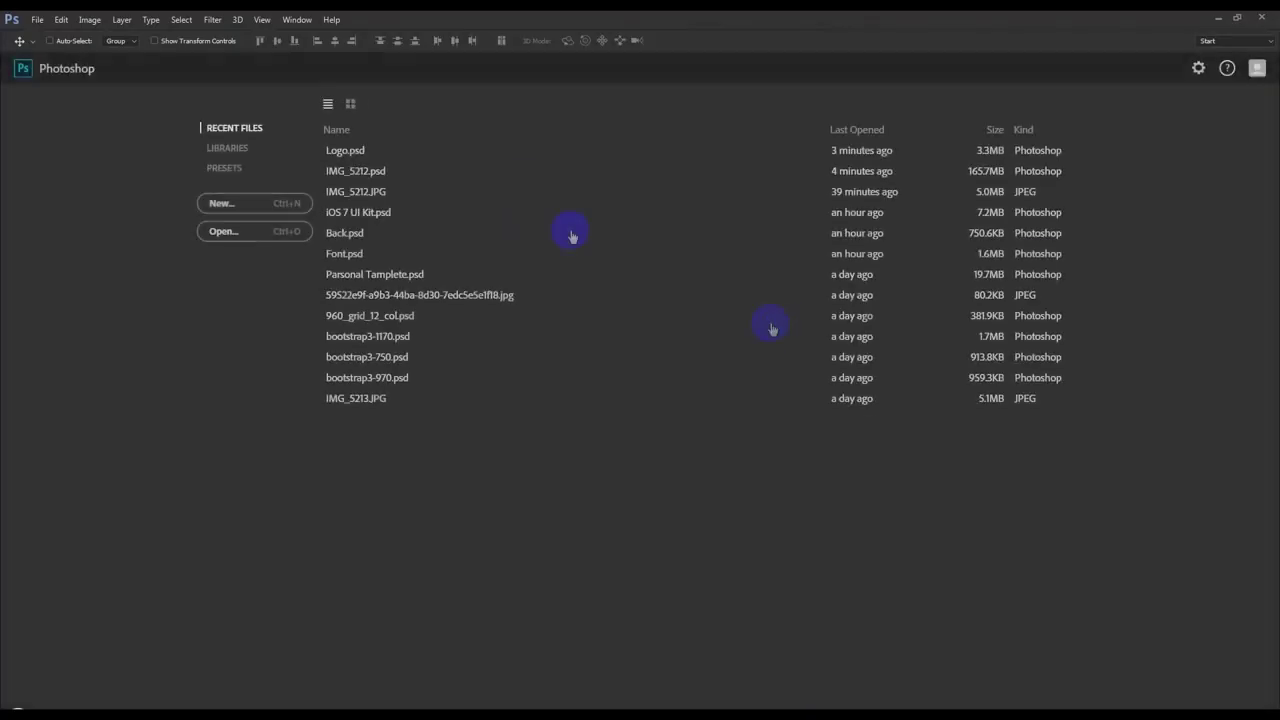
{"action": "left_click", "coordinate": [253, 207]}
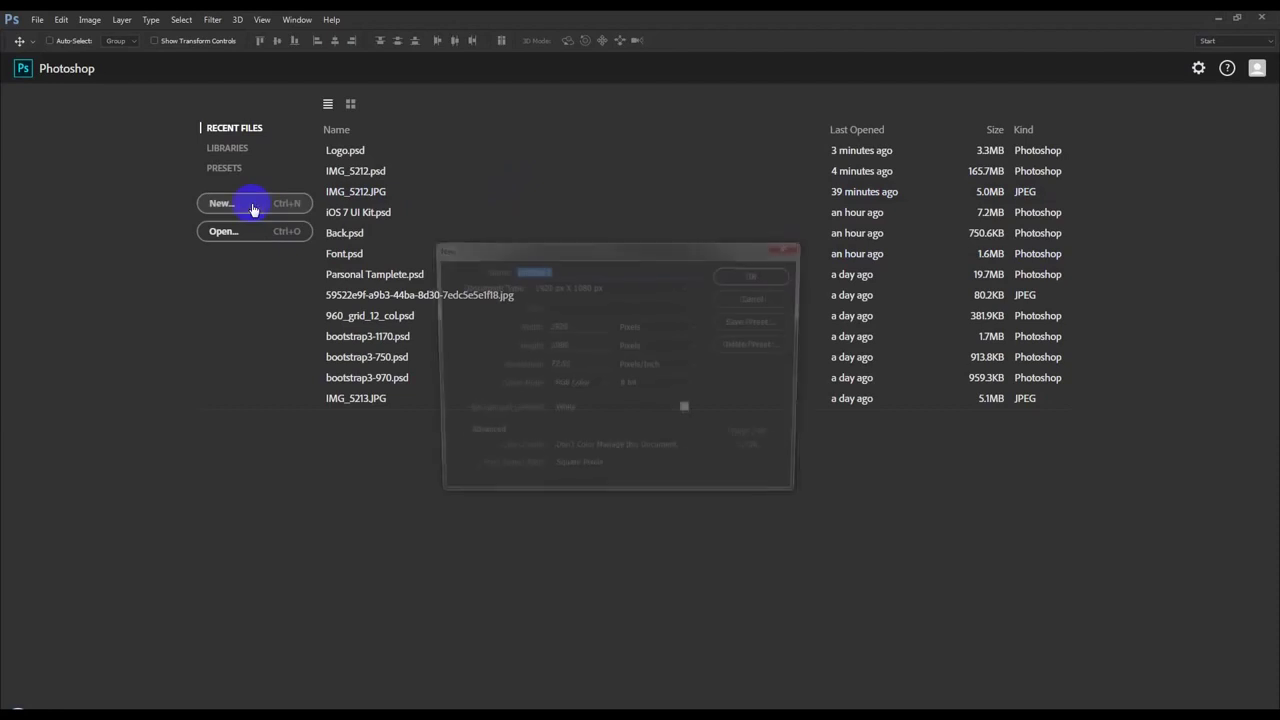
{"action": "left_click", "coordinate": [718, 279]}
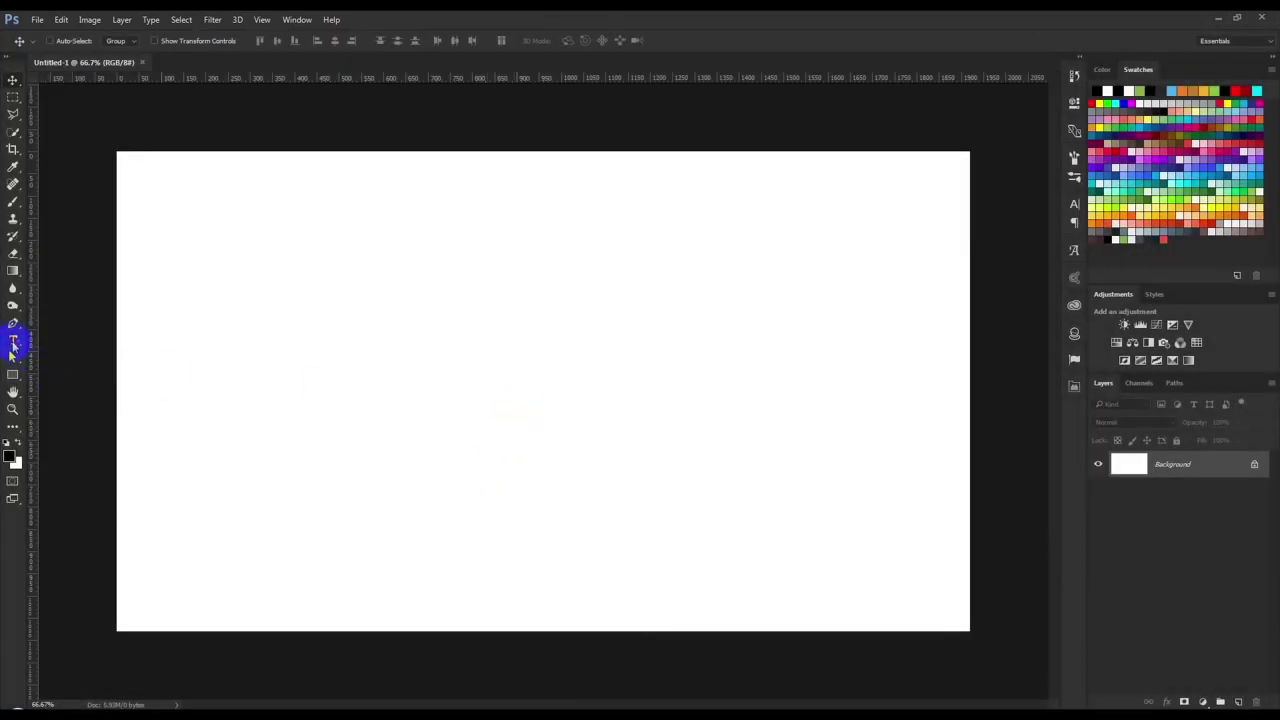
Add the text 'Hasib' at 281 px in Roboto Slab and move it toward the canvas centre.
{"action": "left_click", "coordinate": [13, 343]}
{"action": "left_click", "coordinate": [442, 387]}
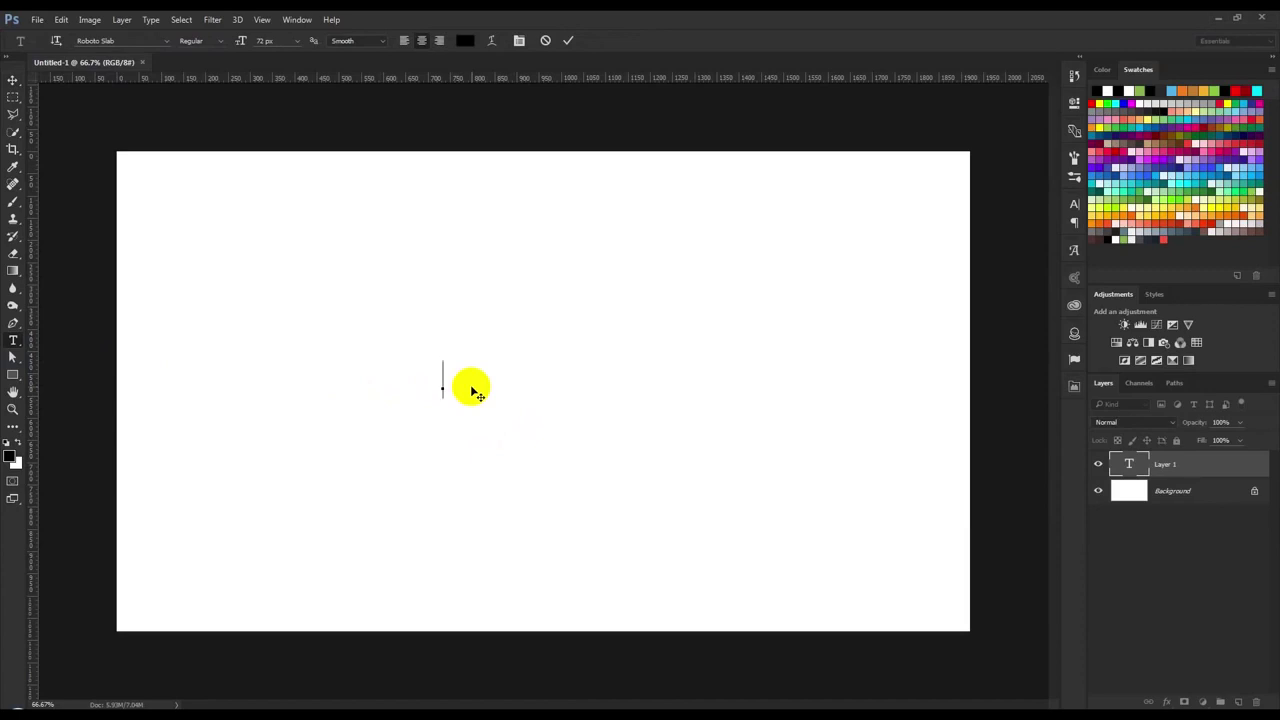
{"action": "type", "text": "Hasib"}
{"action": "key", "text": "ctrl+a"}
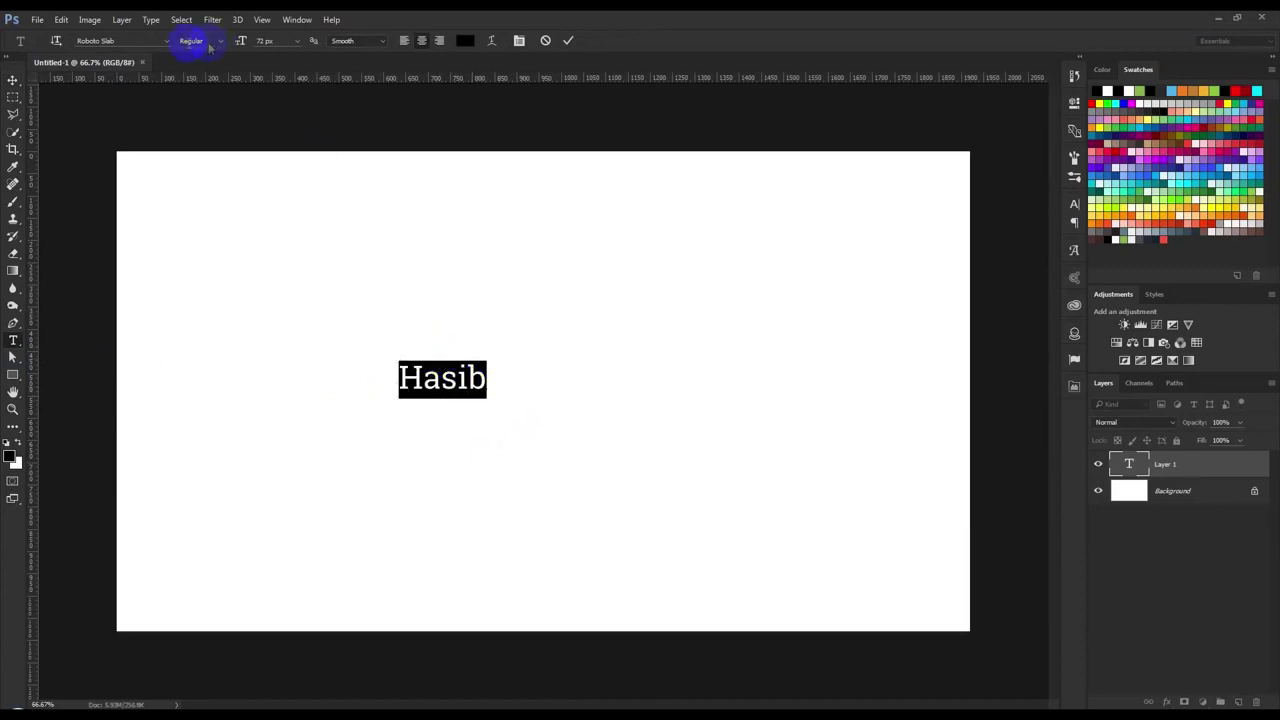
{"action": "left_click_drag", "start_coordinate": [240, 41], "coordinate": [423, 180]}
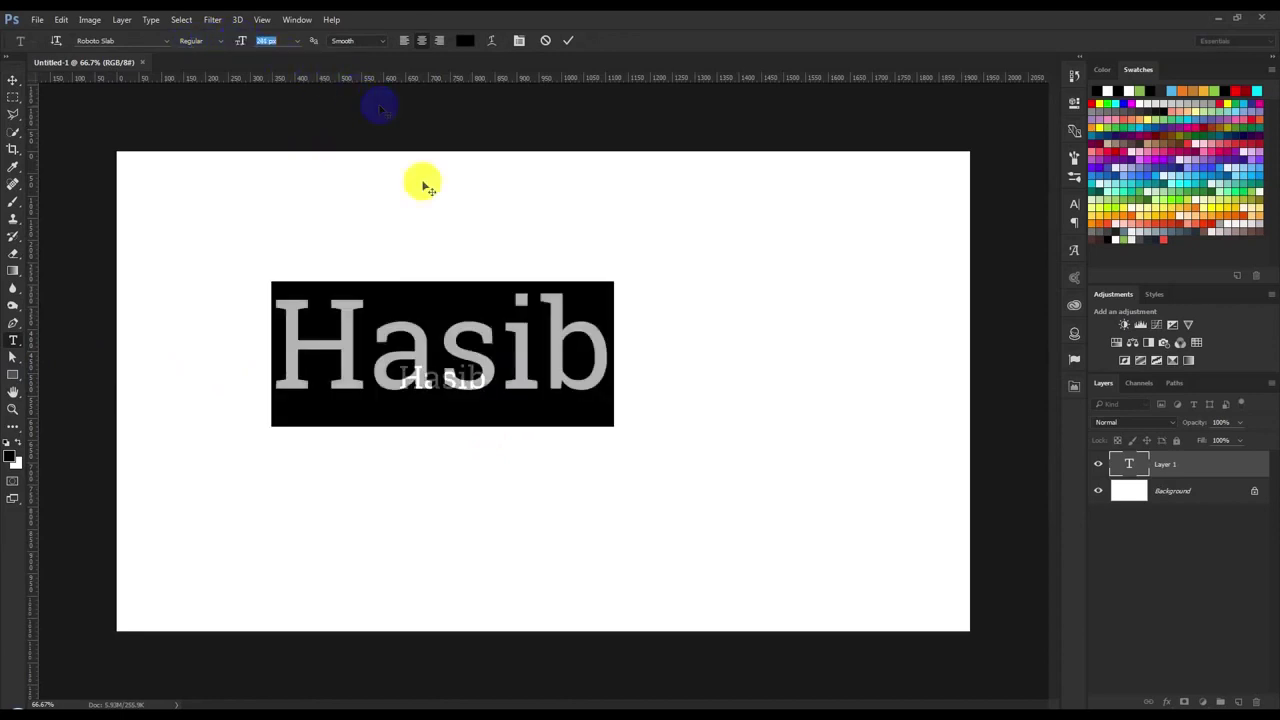
{"action": "left_click", "coordinate": [13, 79]}
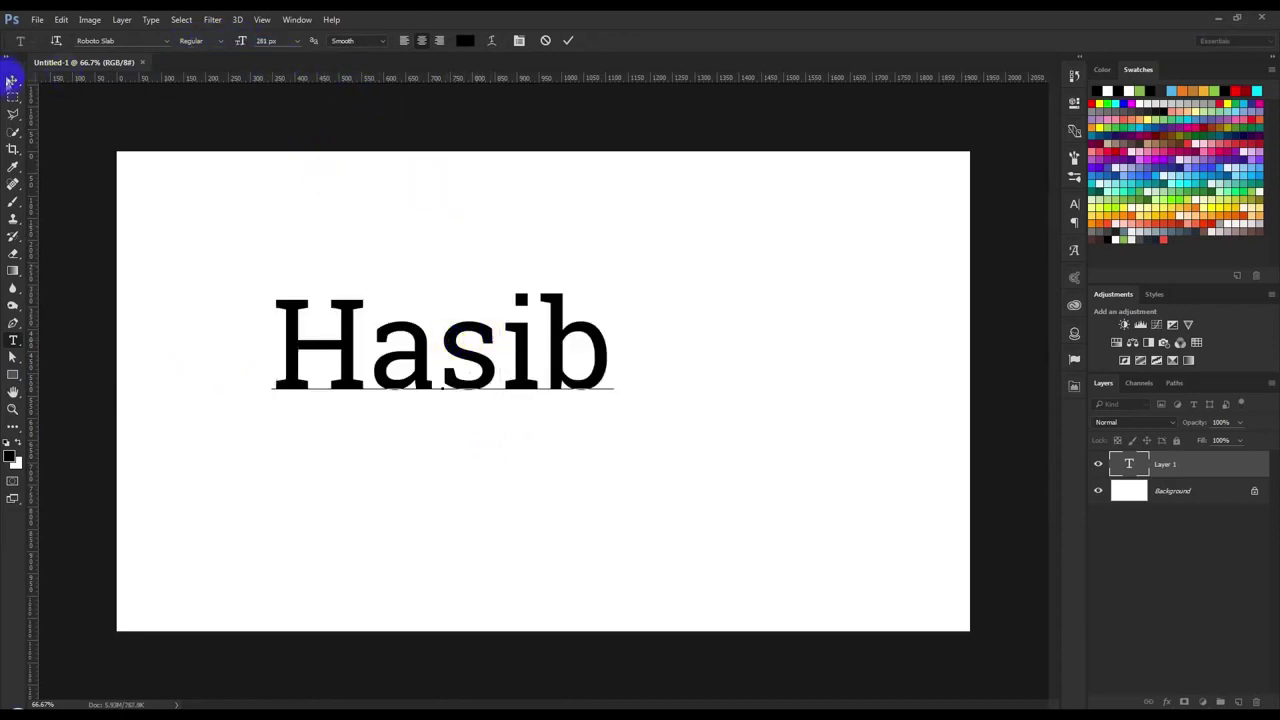
{"action": "left_click_drag", "start_coordinate": [594, 423], "coordinate": [622, 428]}
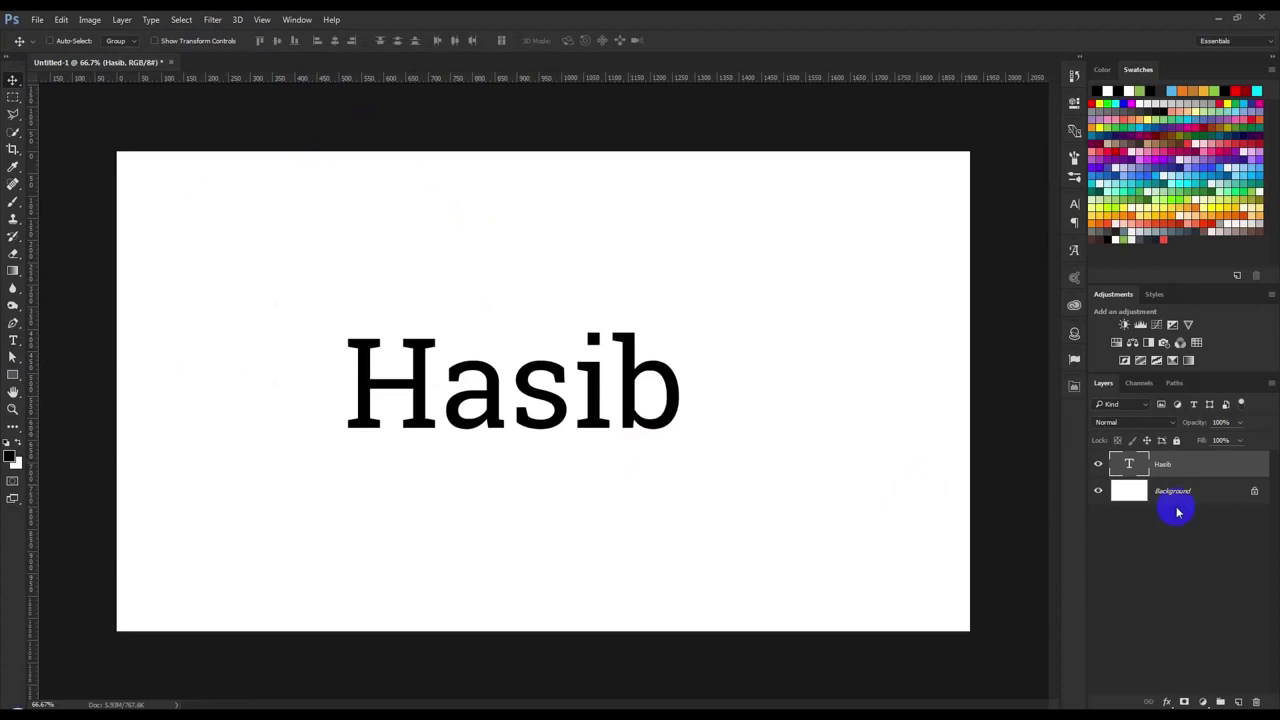
{"action": "double_click", "coordinate": [1130, 464]}
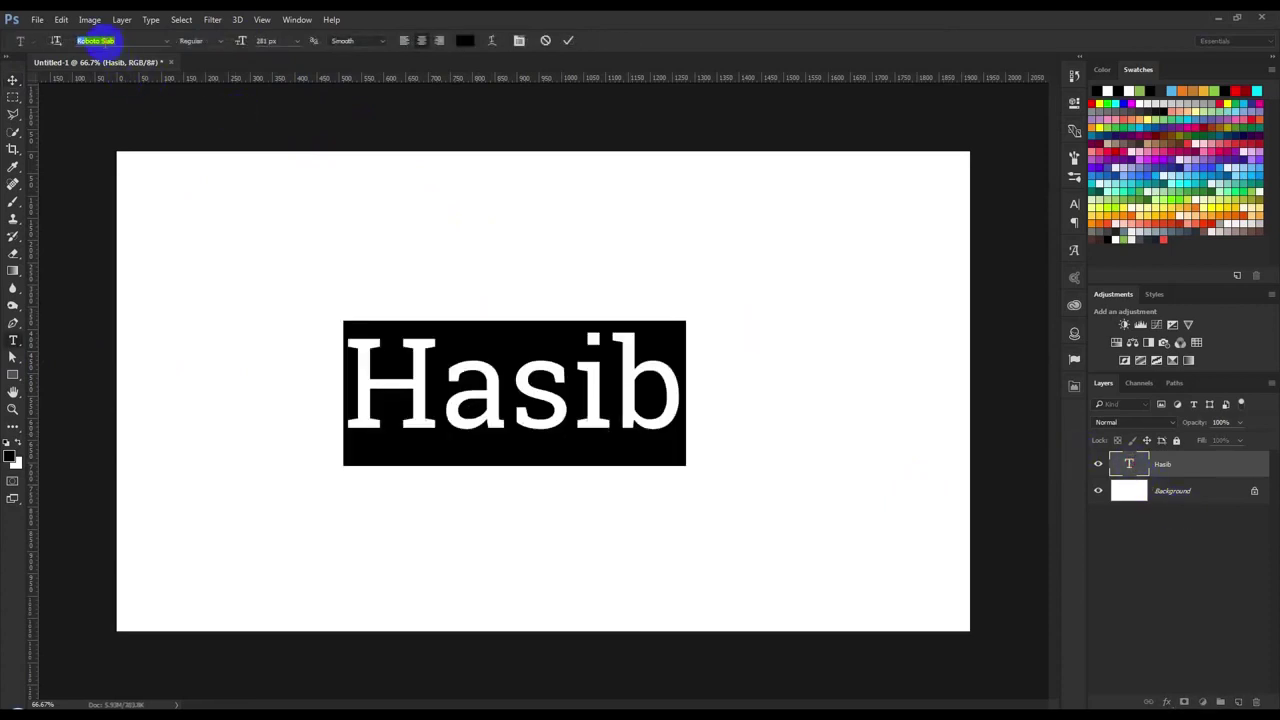
Set the Hasib text in the Notera Personal Use Only script font.
{"action": "type", "text": "notr"}
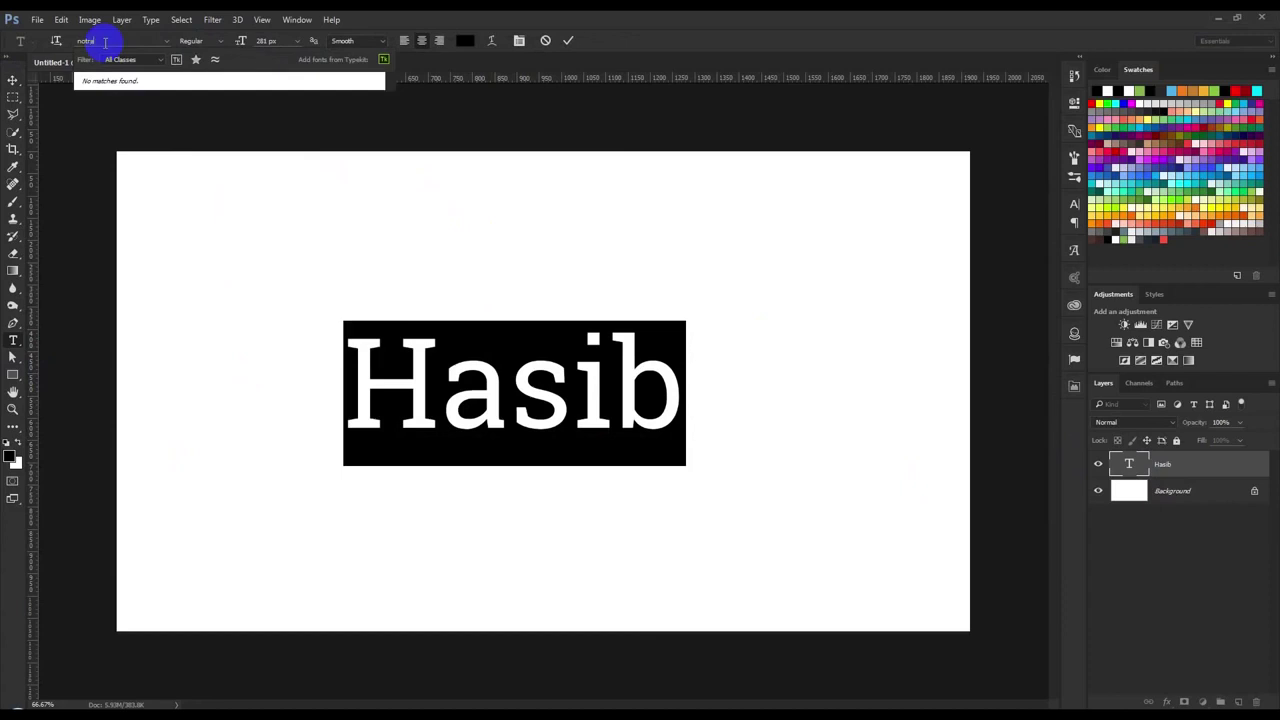
{"action": "key", "text": "BackSpace"}
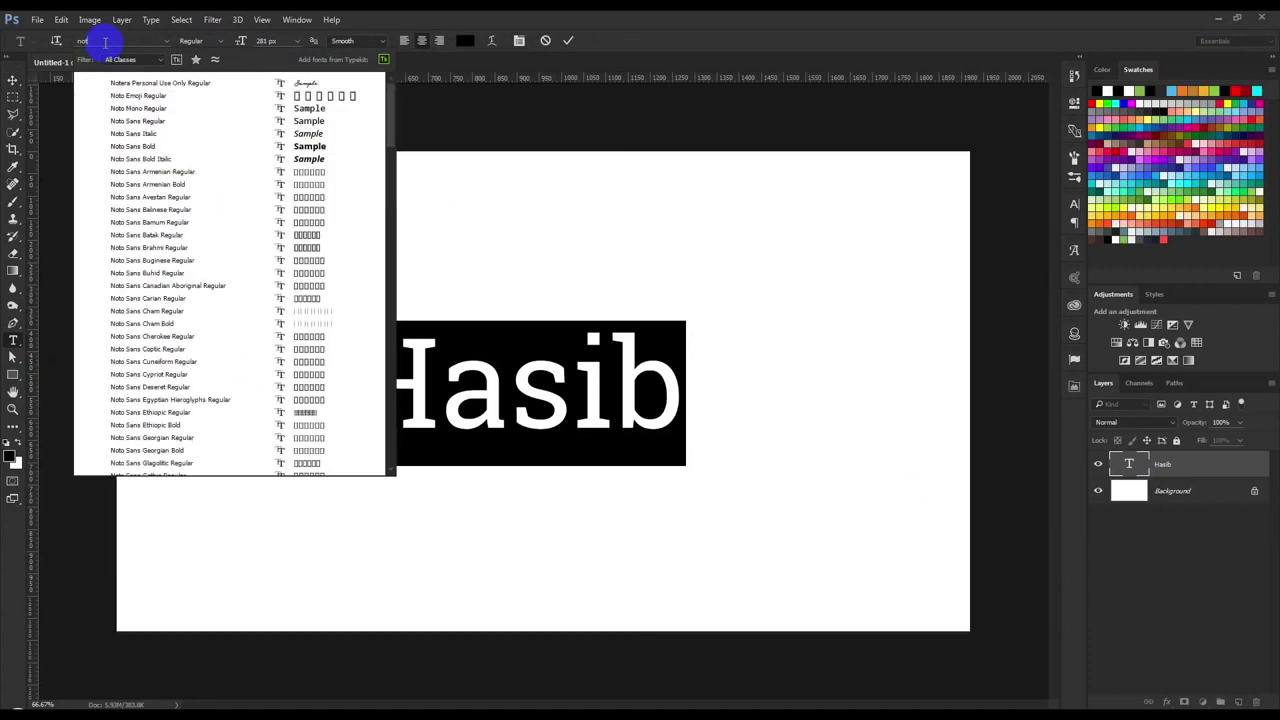
{"action": "left_click", "coordinate": [140, 83]}
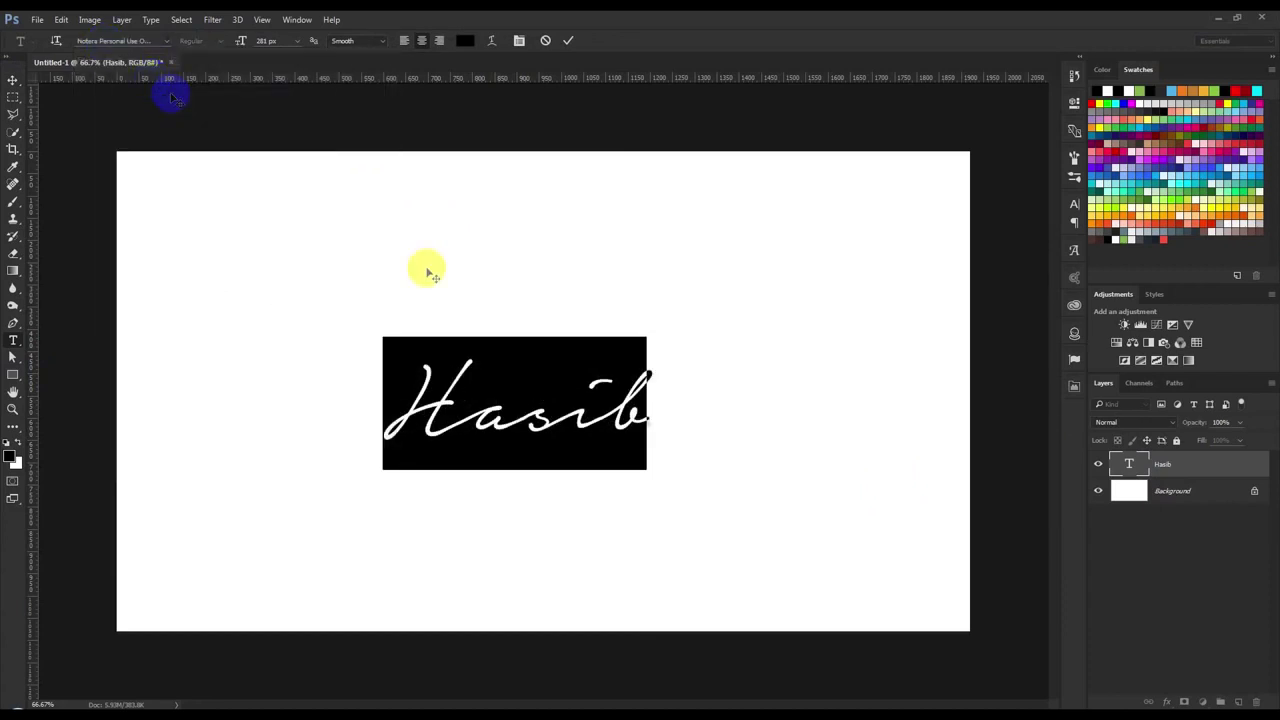
{"action": "left_click", "coordinate": [650, 425]}
{"action": "double_click", "coordinate": [518, 427]}
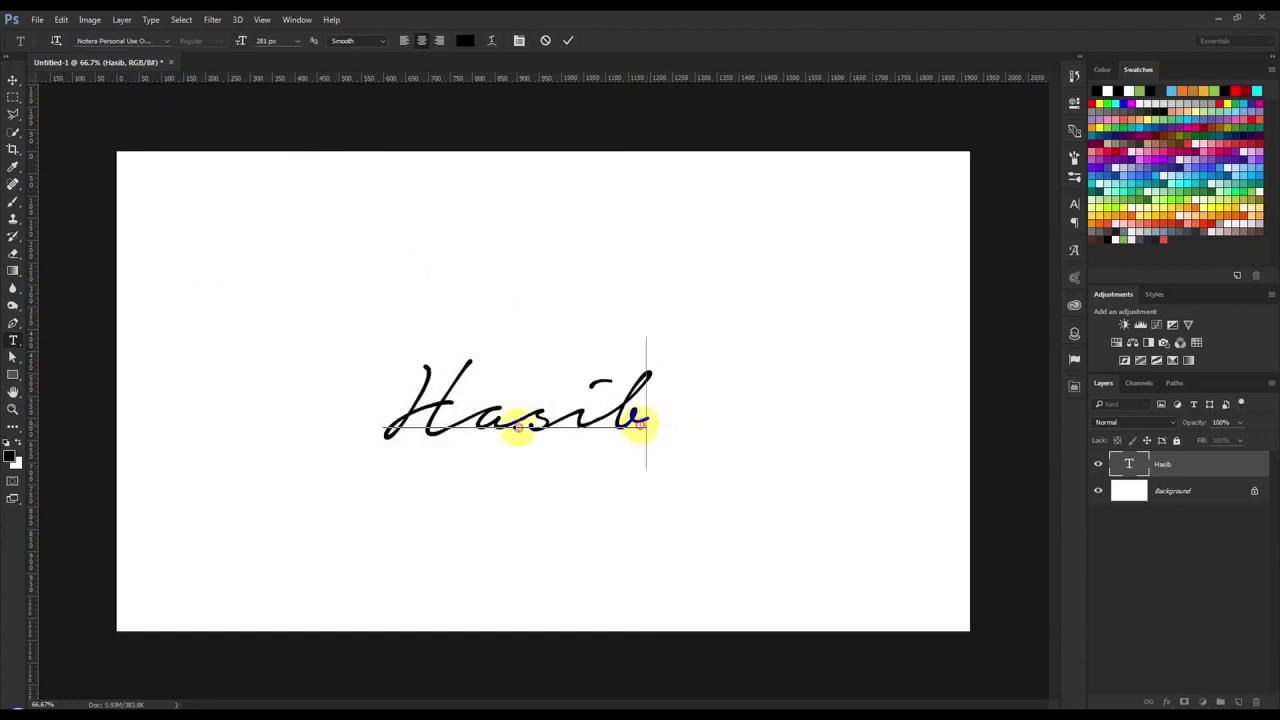
{"action": "left_click", "coordinate": [569, 41]}
Nudge the name slightly up and to the left.
{"action": "key", "text": "v"}
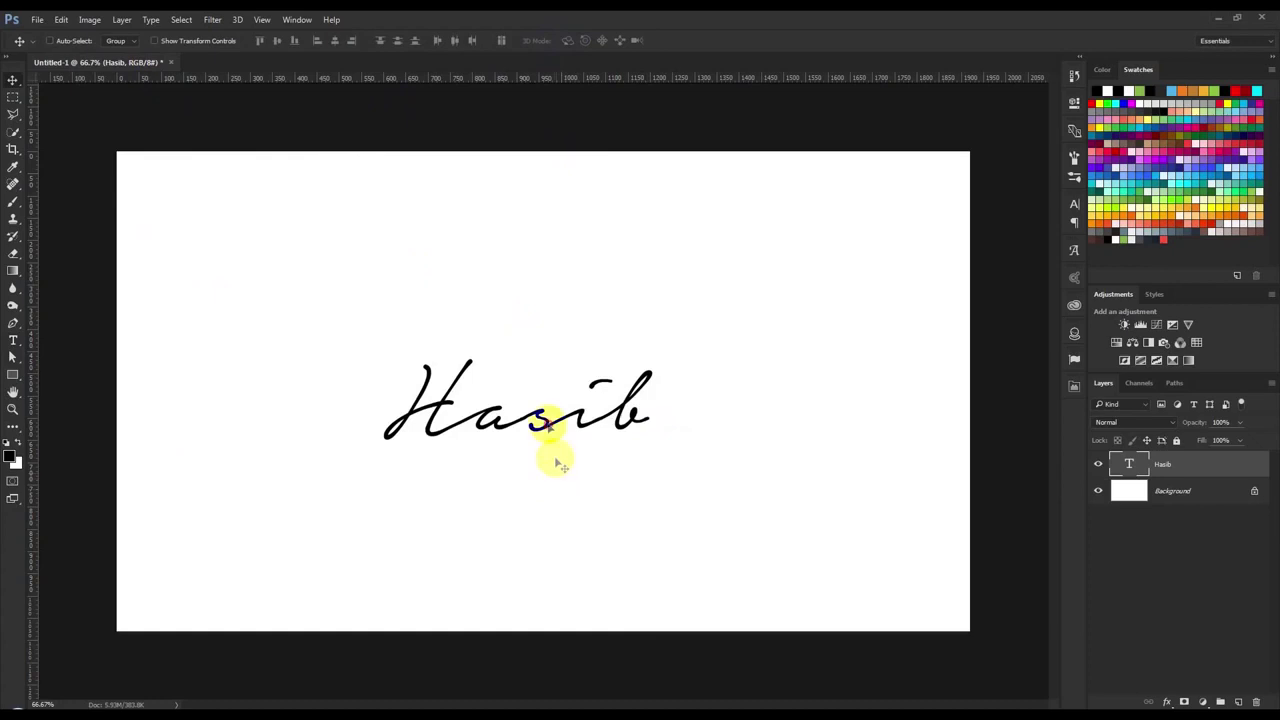
{"action": "left_click_drag", "start_coordinate": [551, 457], "coordinate": [540, 434]}
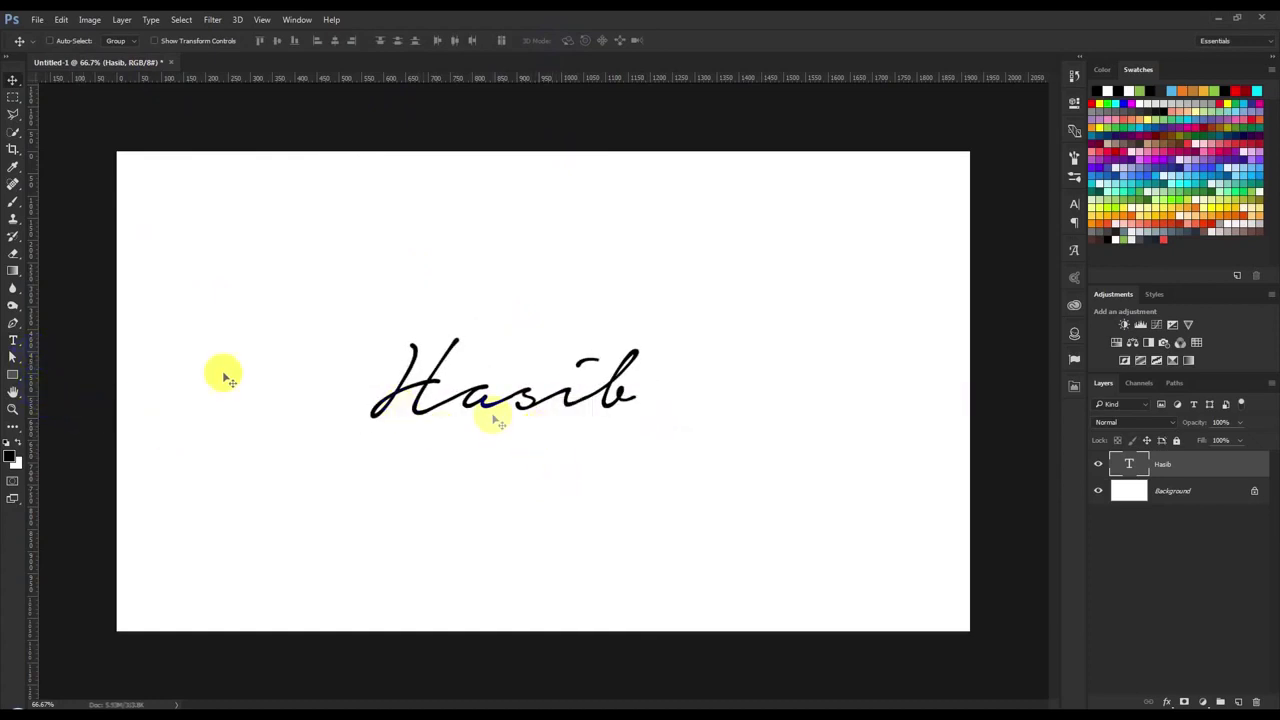
{"action": "left_click", "coordinate": [14, 340]}
Add a 'Photography' text line below the name in Roboto Slab at 46 px.
{"action": "left_click", "coordinate": [502, 481]}
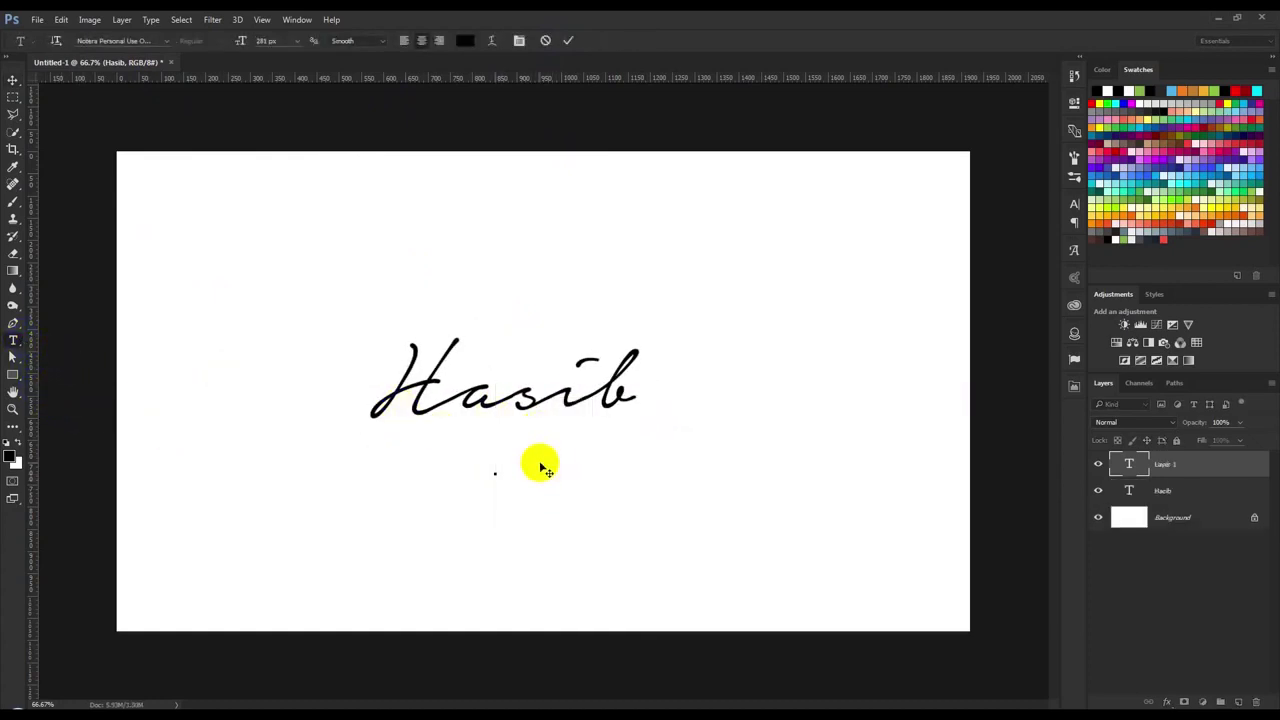
{"action": "type", "text": "Photo"}
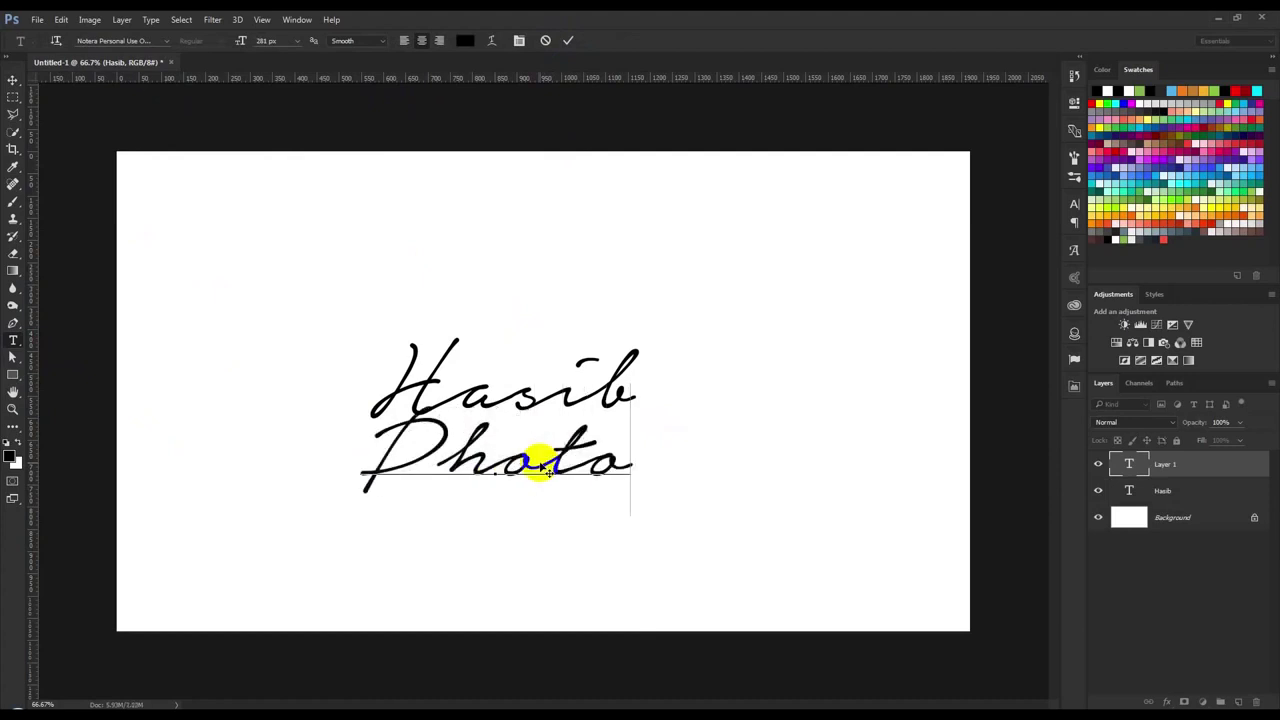
{"action": "type", "text": "grap"}
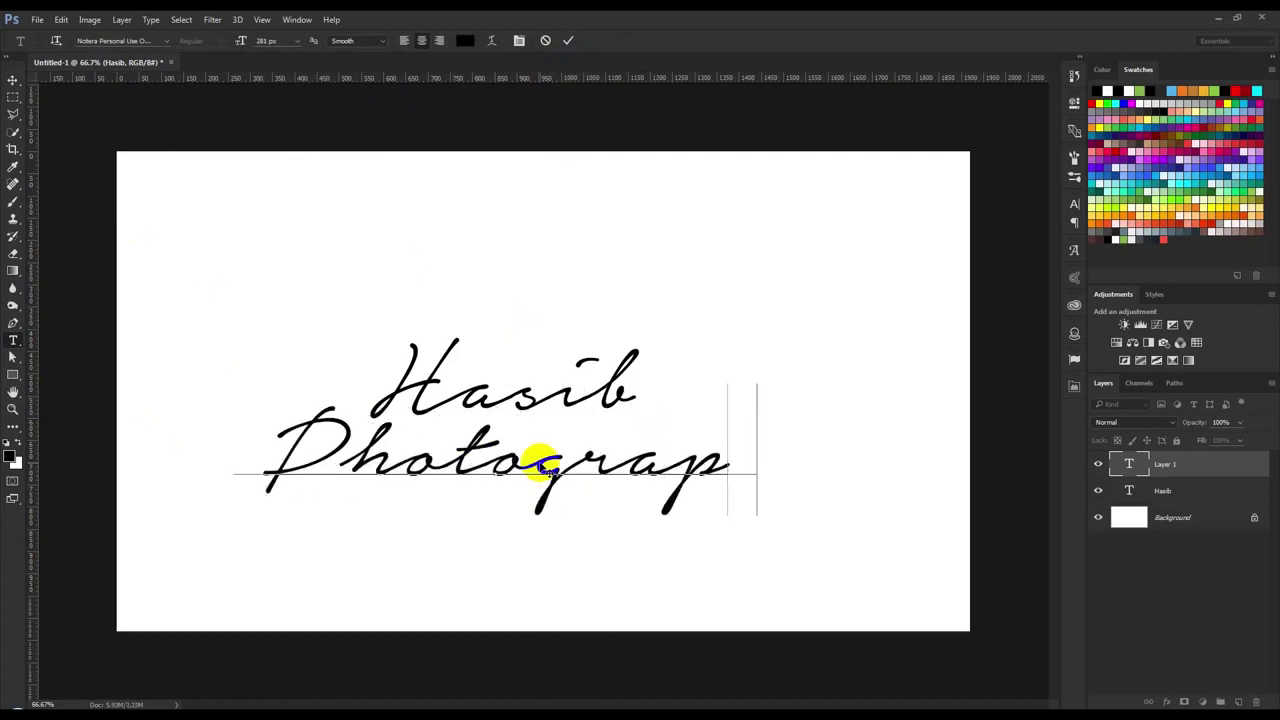
{"action": "type", "text": "hy"}
{"action": "key", "text": "ctrl+a"}
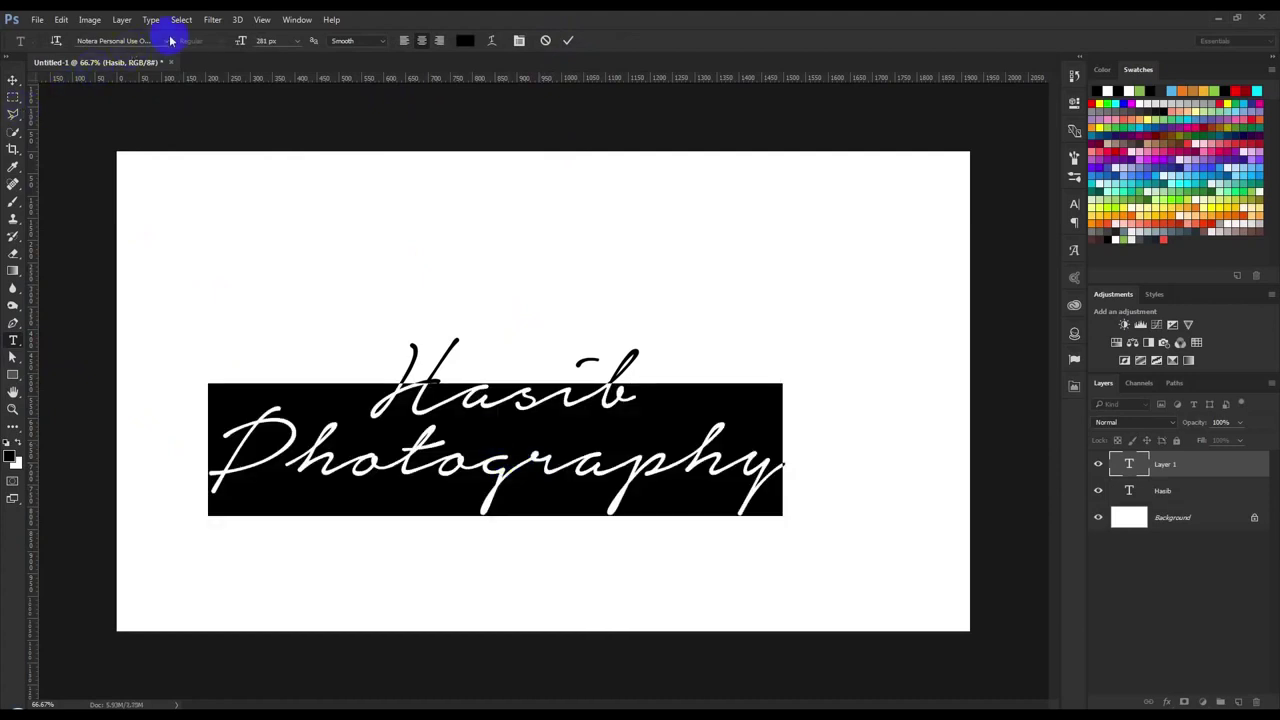
{"action": "left_click", "coordinate": [170, 40]}
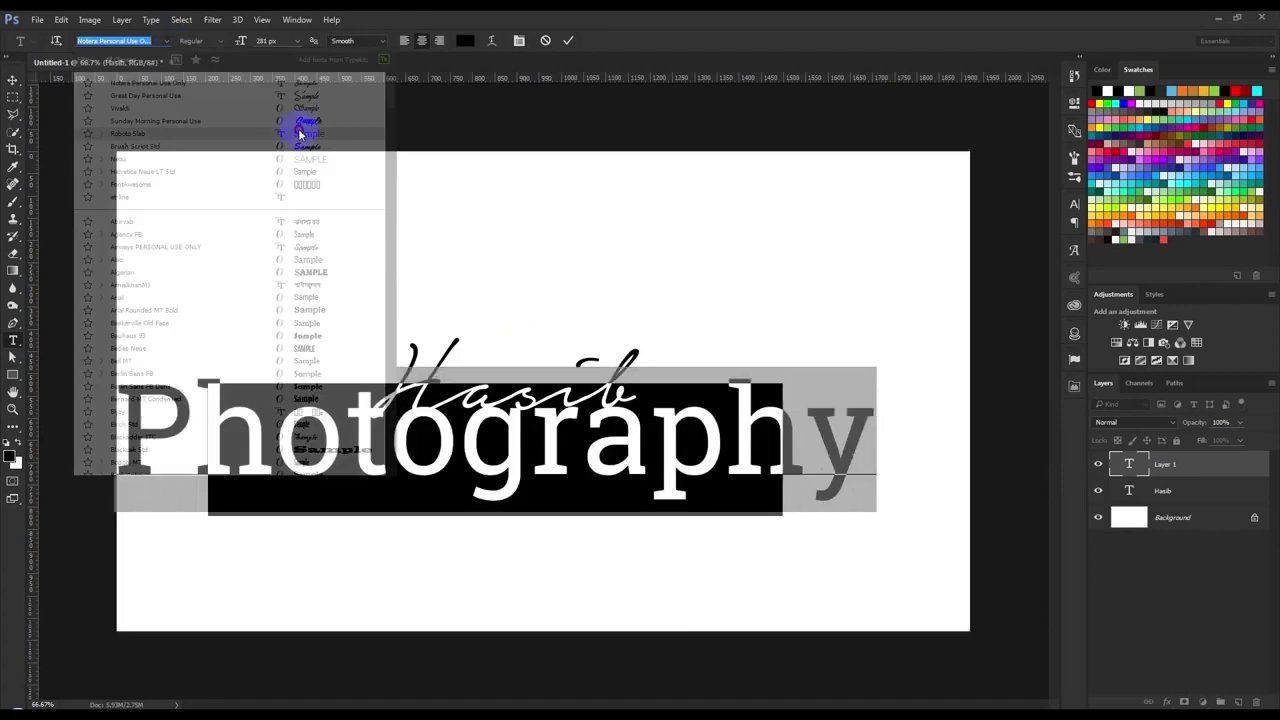
{"action": "left_click", "coordinate": [299, 133]}
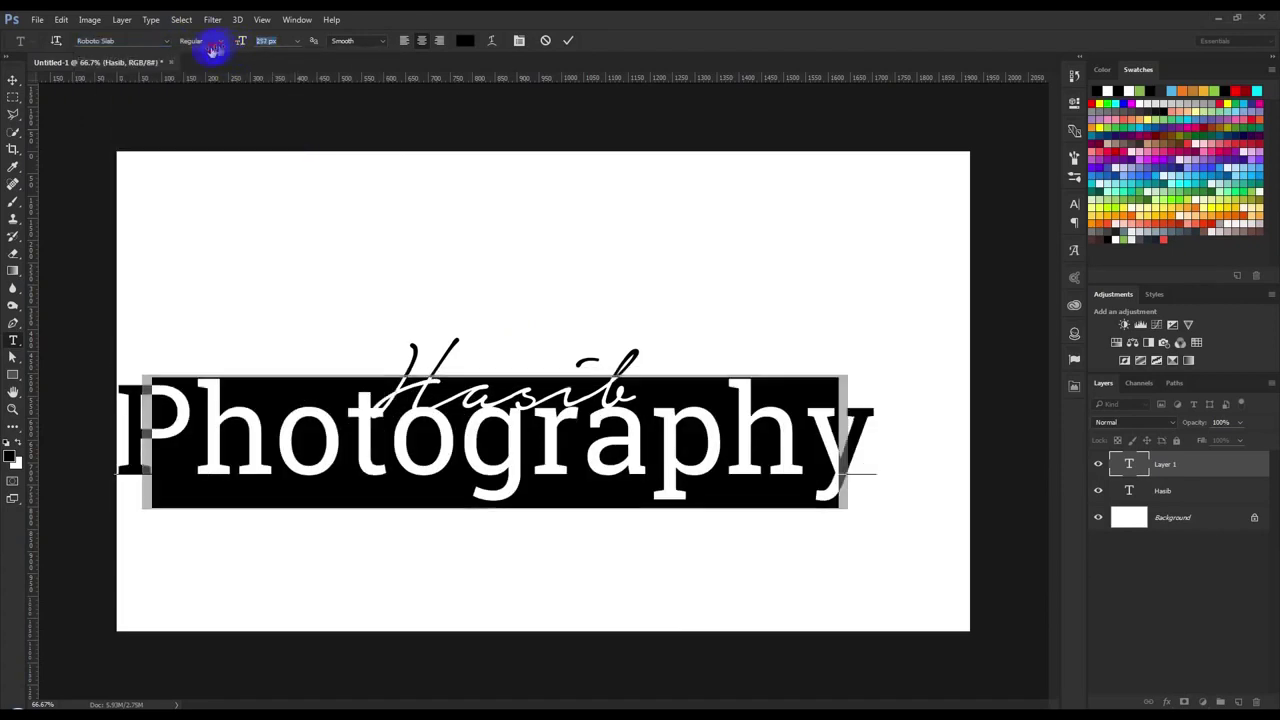
{"action": "left_click_drag", "start_coordinate": [240, 45], "coordinate": [83, 91]}
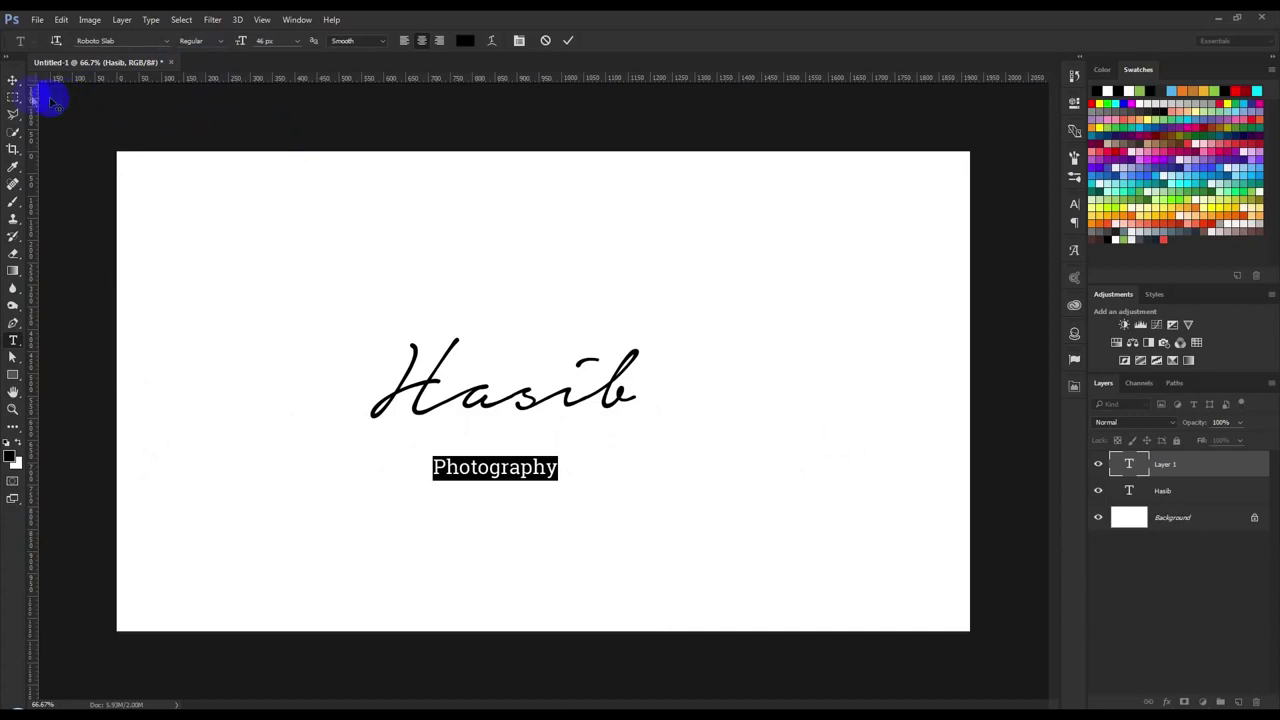
{"action": "left_click", "coordinate": [13, 84]}
Tuck Photography under the name's right end and select both text layers.
{"action": "left_click_drag", "start_coordinate": [629, 494], "coordinate": [705, 463]}
{"action": "left_click", "coordinate": [1214, 498]}
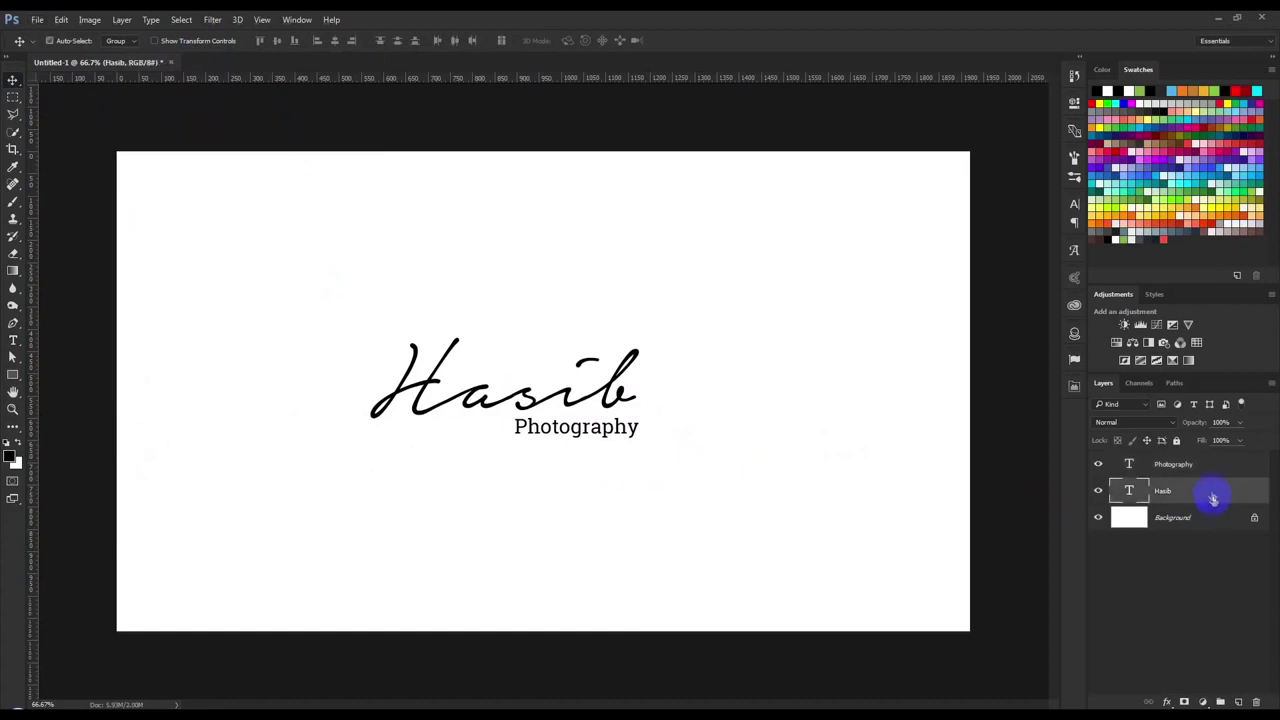
{"action": "left_click", "coordinate": [1213, 468], "text": "shift"}
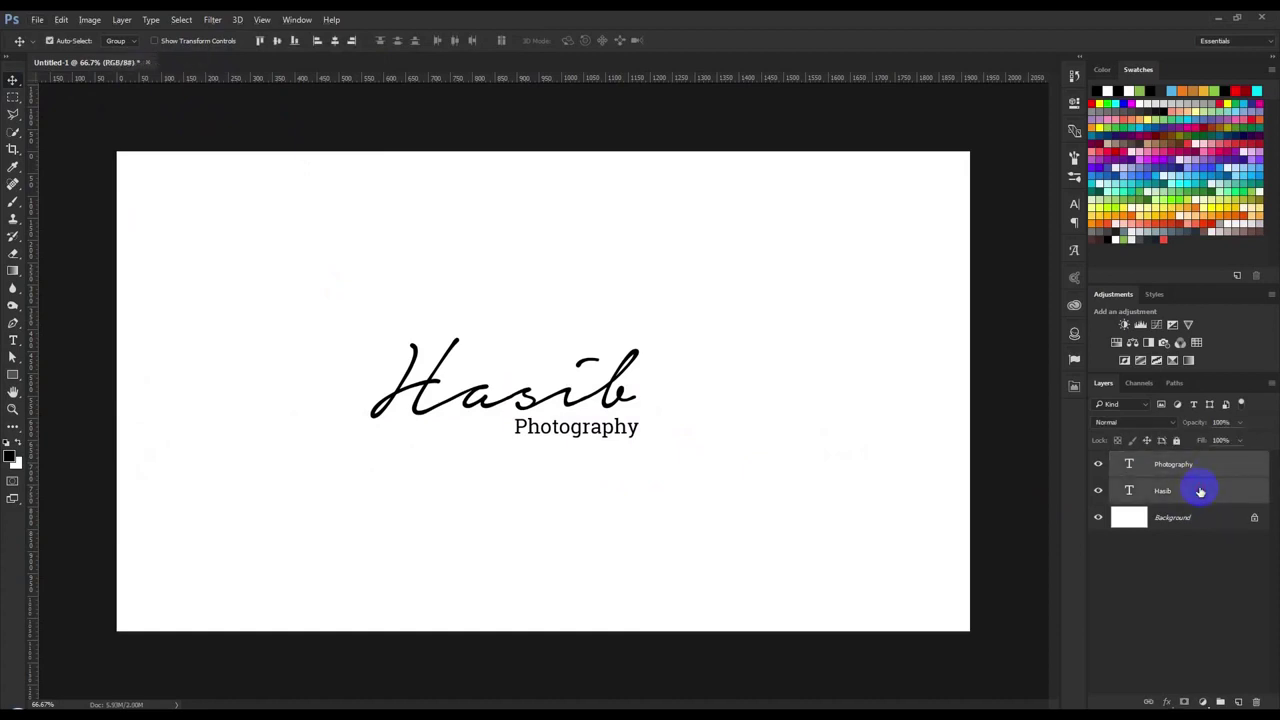
Group the name and Photography layers as Group 1, trying a move and shrink.
{"action": "key", "text": "ctrl+g"}
{"action": "left_click_drag", "start_coordinate": [625, 398], "coordinate": [815, 530]}
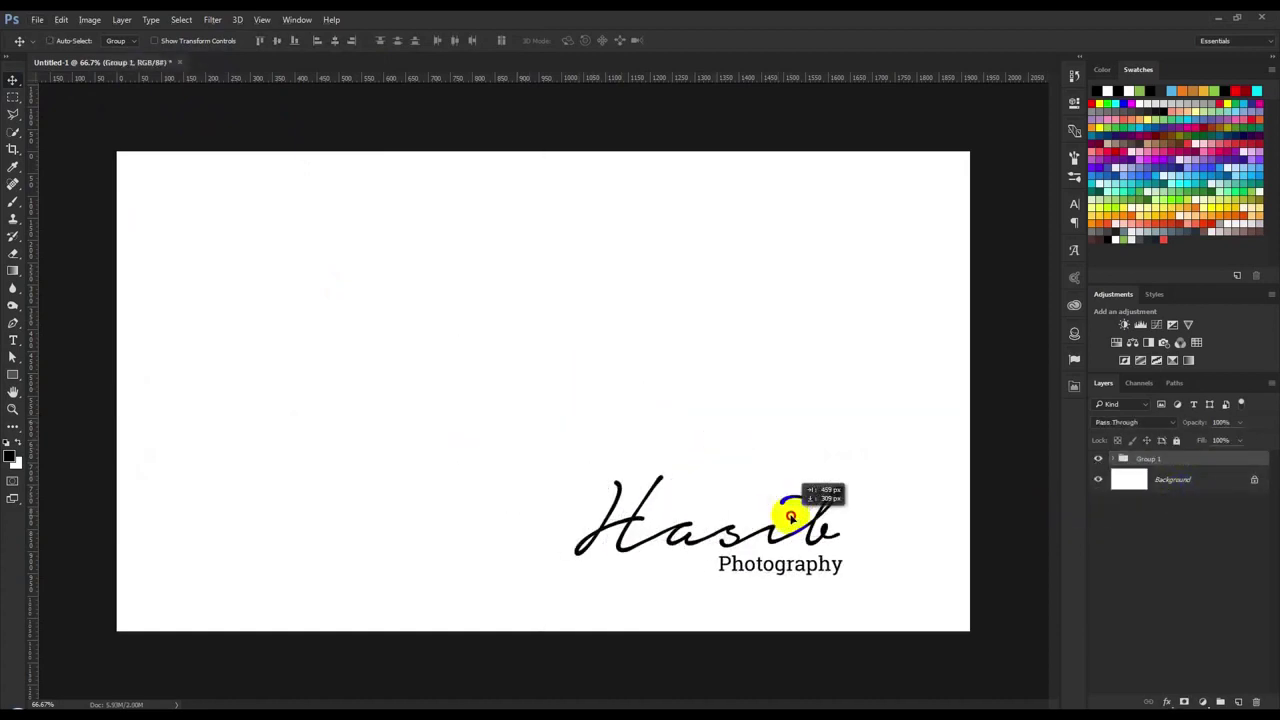
{"action": "key", "text": "ctrl+t"}
{"action": "left_click_drag", "start_coordinate": [574, 475], "coordinate": [771, 525]}
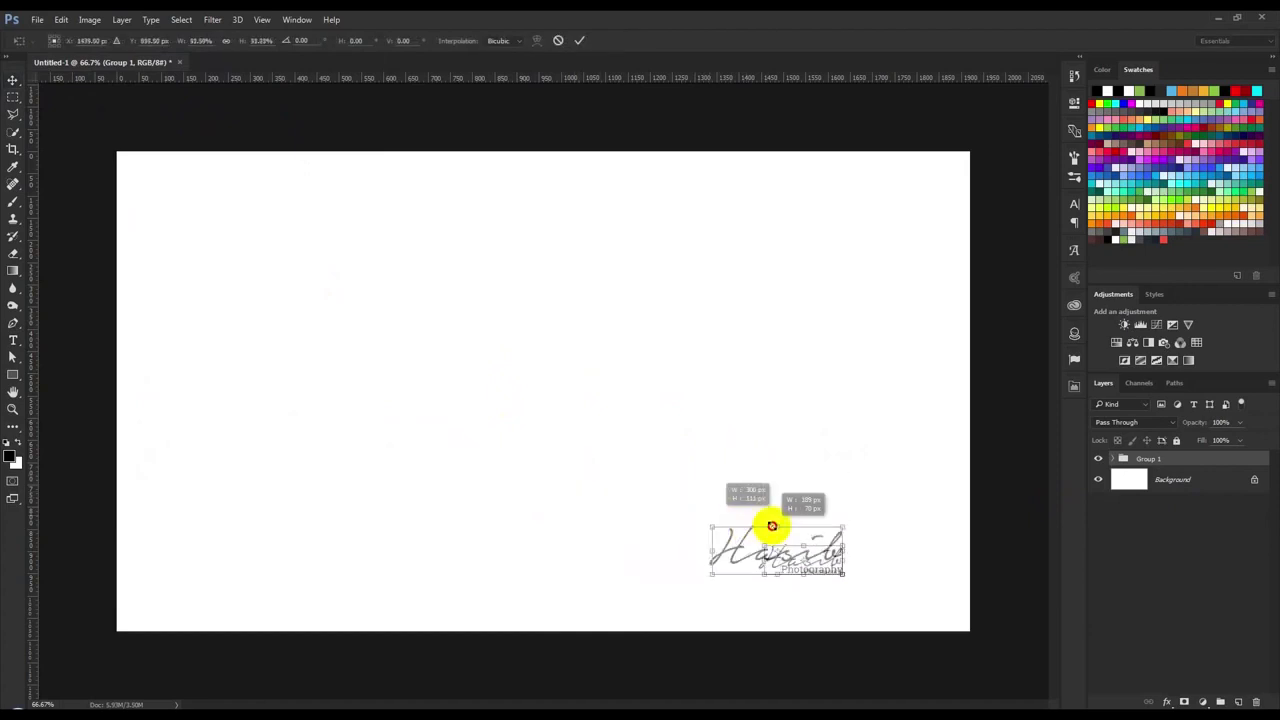
{"action": "key", "text": "Return"}
Undo the shrink and move, then expand Group 1 and select the name layer.
{"action": "key", "text": "ctrl+z"}
{"action": "key", "text": "ctrl+alt+z"}
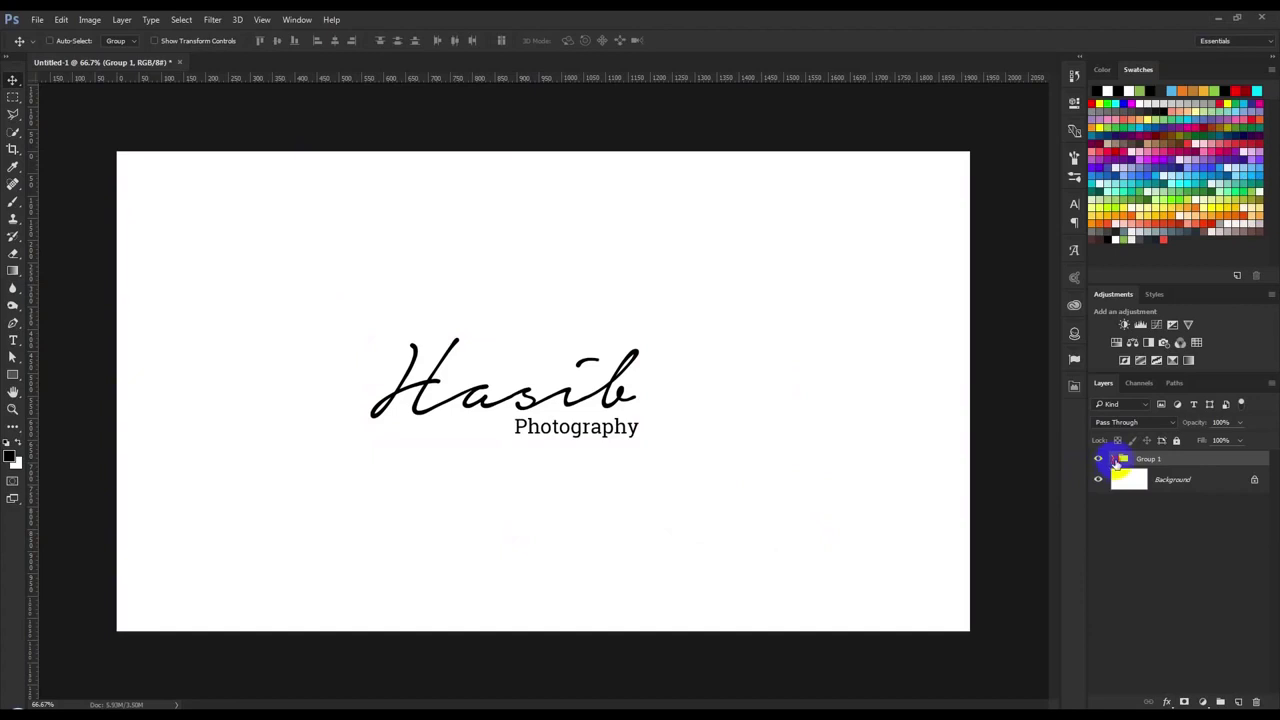
{"action": "left_click", "coordinate": [1115, 459]}
{"action": "left_click", "coordinate": [1140, 480]}
Replace the script name text with a different first name.
{"action": "double_click", "coordinate": [1147, 505]}
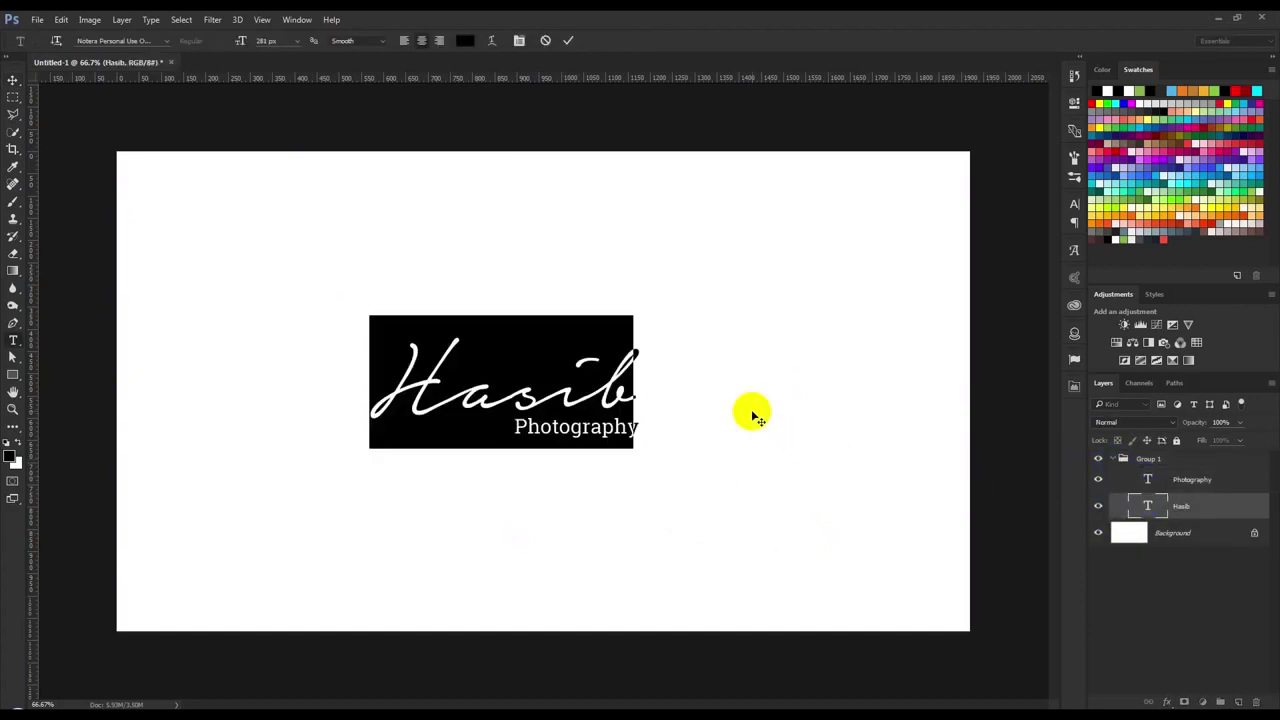
{"action": "type", "text": "A"}
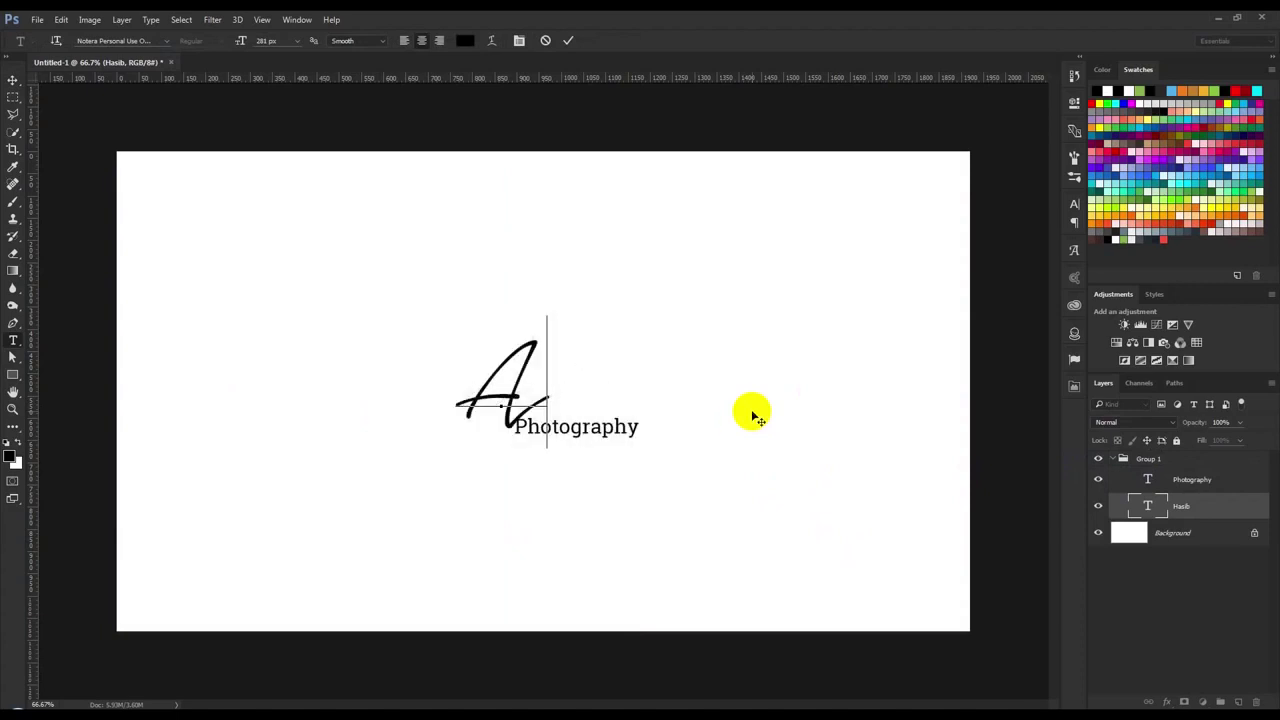
{"action": "type", "text": "tik"}
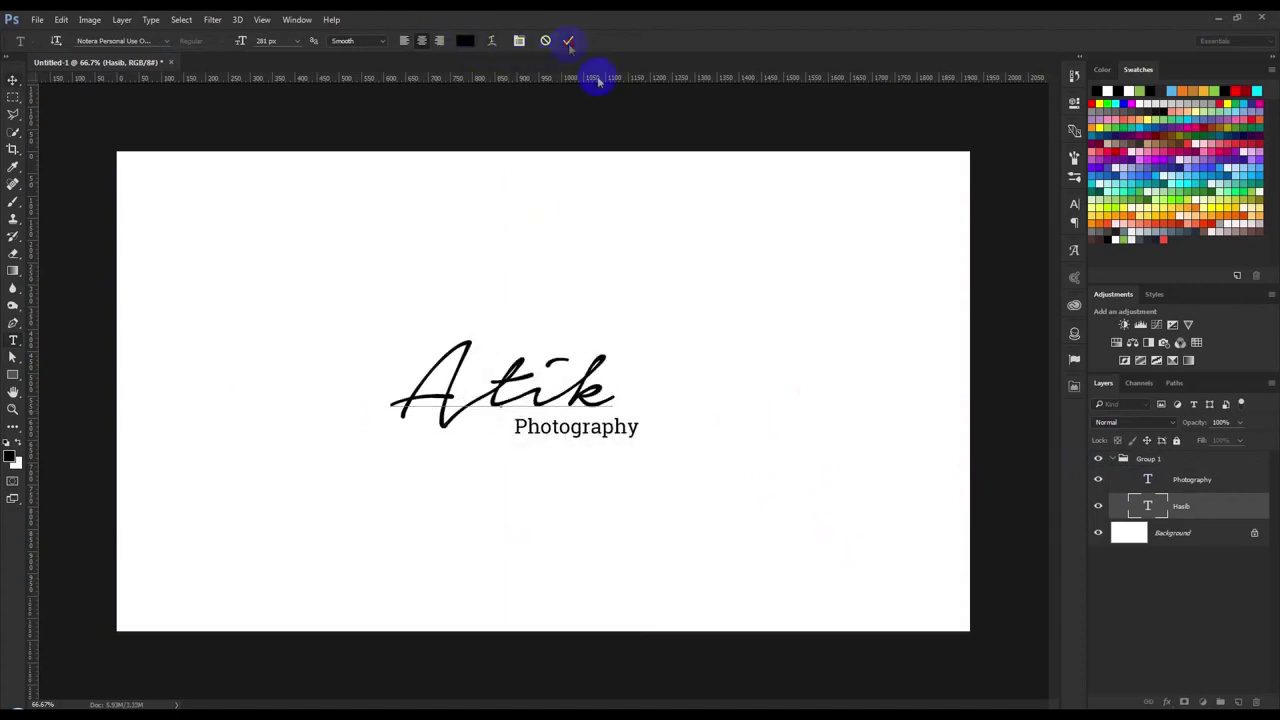
{"action": "left_click", "coordinate": [568, 45]}
Move and scale the Photography line down to fit under the new name.
{"action": "key", "text": "v"}
{"action": "scroll", "coordinate": [600, 440], "scroll_direction": "up", "scroll_amount": 2}
{"action": "left_click", "coordinate": [1160, 484]}
{"action": "left_click_drag", "start_coordinate": [822, 450], "coordinate": [714, 449]}
{"action": "key", "text": "ctrl+t"}
{"action": "left_click_drag", "start_coordinate": [457, 443], "coordinate": [497, 432]}
{"action": "key", "text": "Return"}
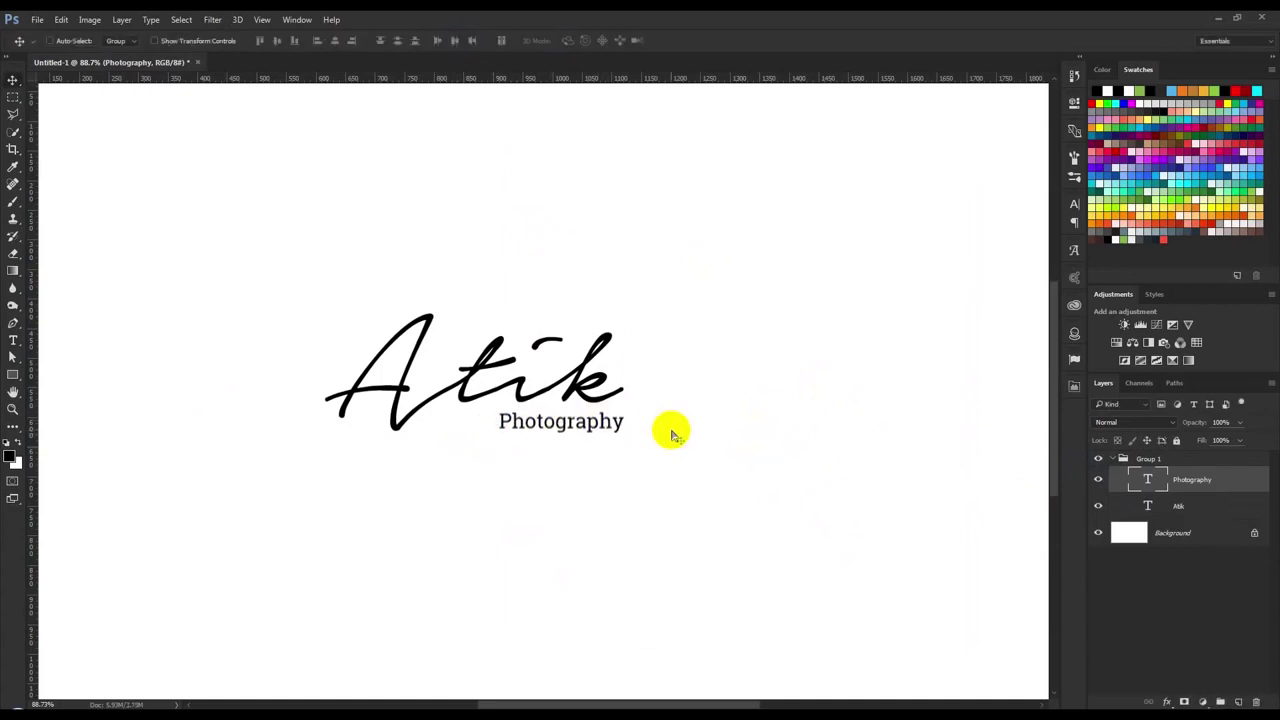
{"action": "key", "text": "Left"}
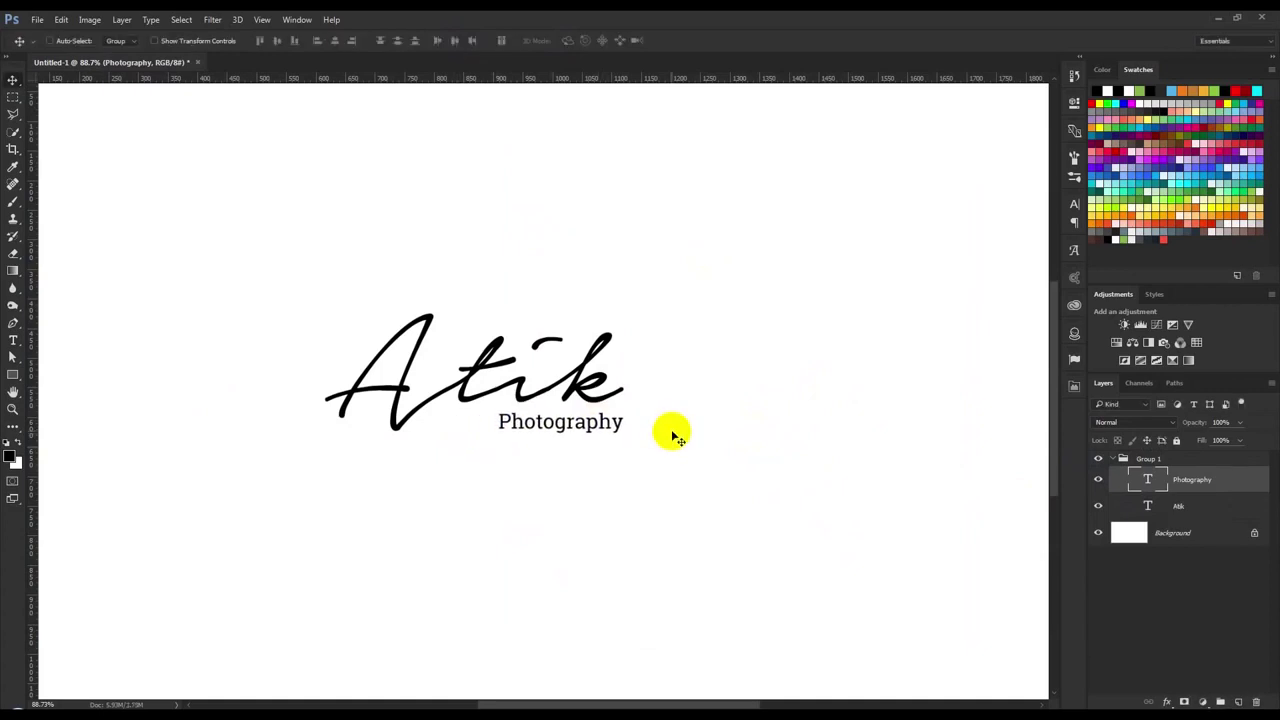
Shift the whole logo group slightly to the right.
{"action": "scroll", "coordinate": [673, 433], "scroll_direction": "down", "scroll_amount": 3}
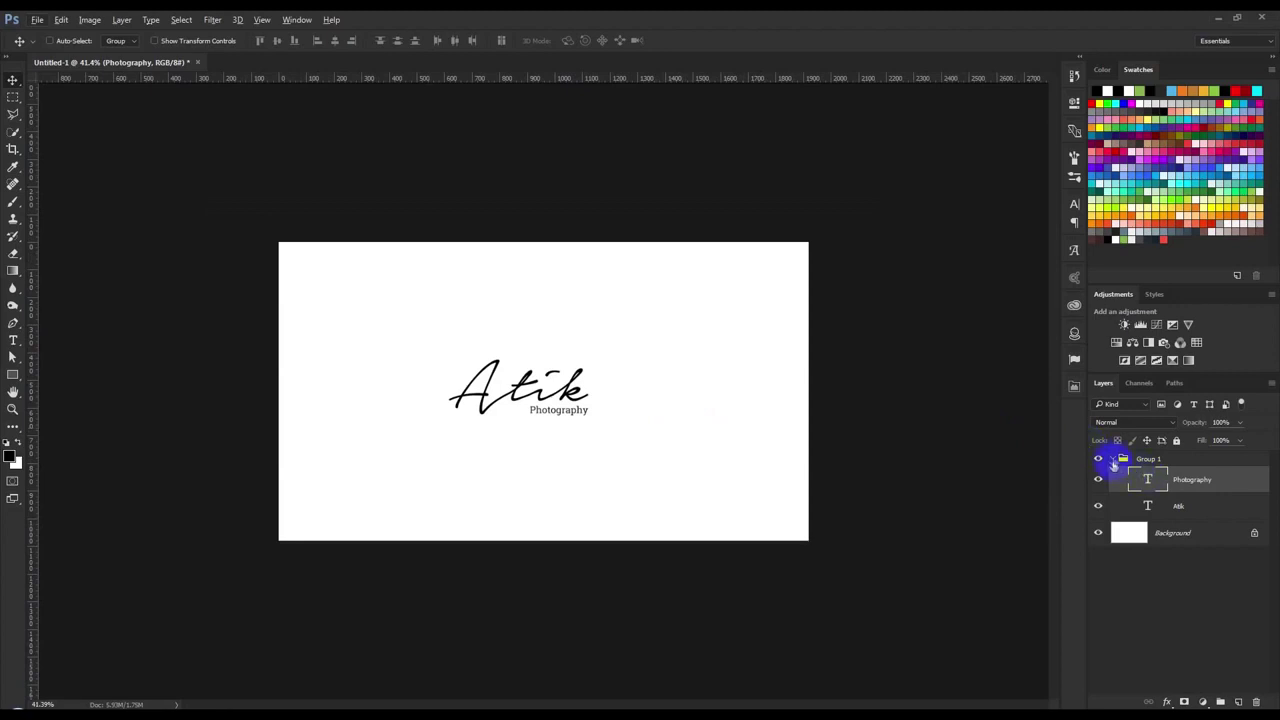
{"action": "left_click", "coordinate": [1113, 459]}
{"action": "left_click_drag", "start_coordinate": [728, 414], "coordinate": [763, 408]}
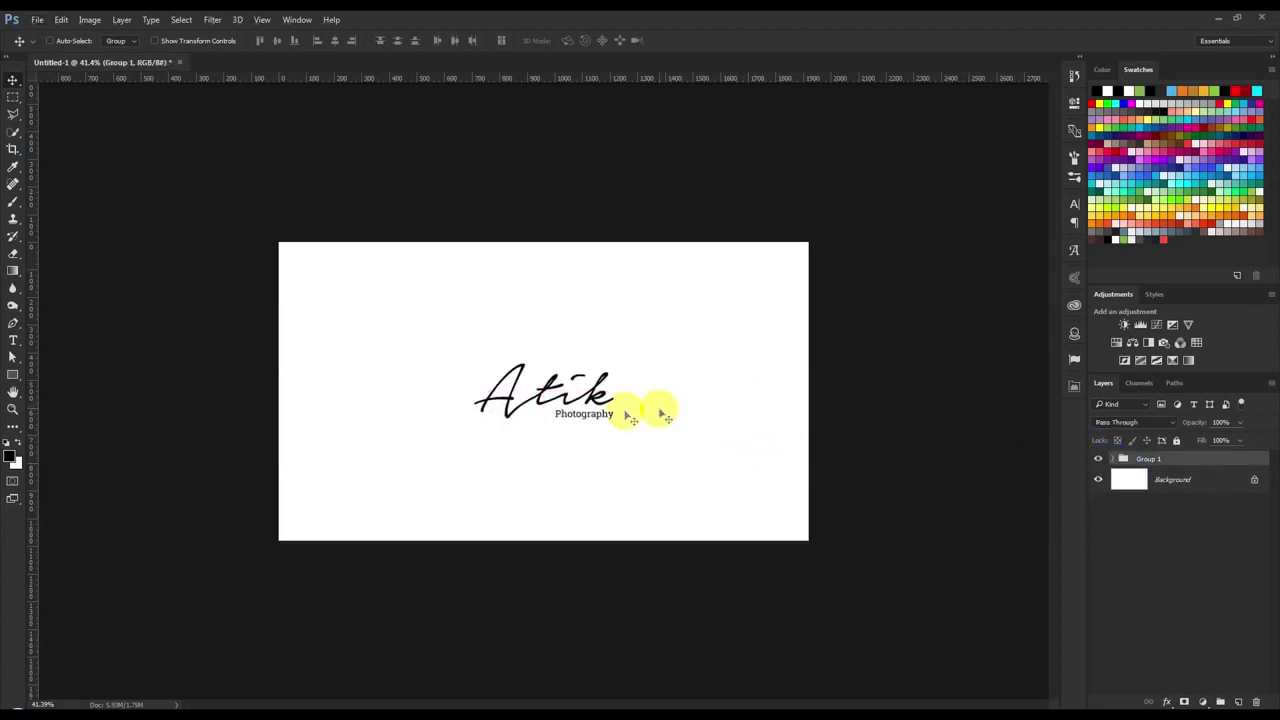
{"action": "left_click", "coordinate": [38, 20]}
Open IMG_5212.psd from New folder (5) and drag the logo group onto its lower right.
{"action": "left_click", "coordinate": [45, 50]}
{"action": "double_click", "coordinate": [350, 176]}
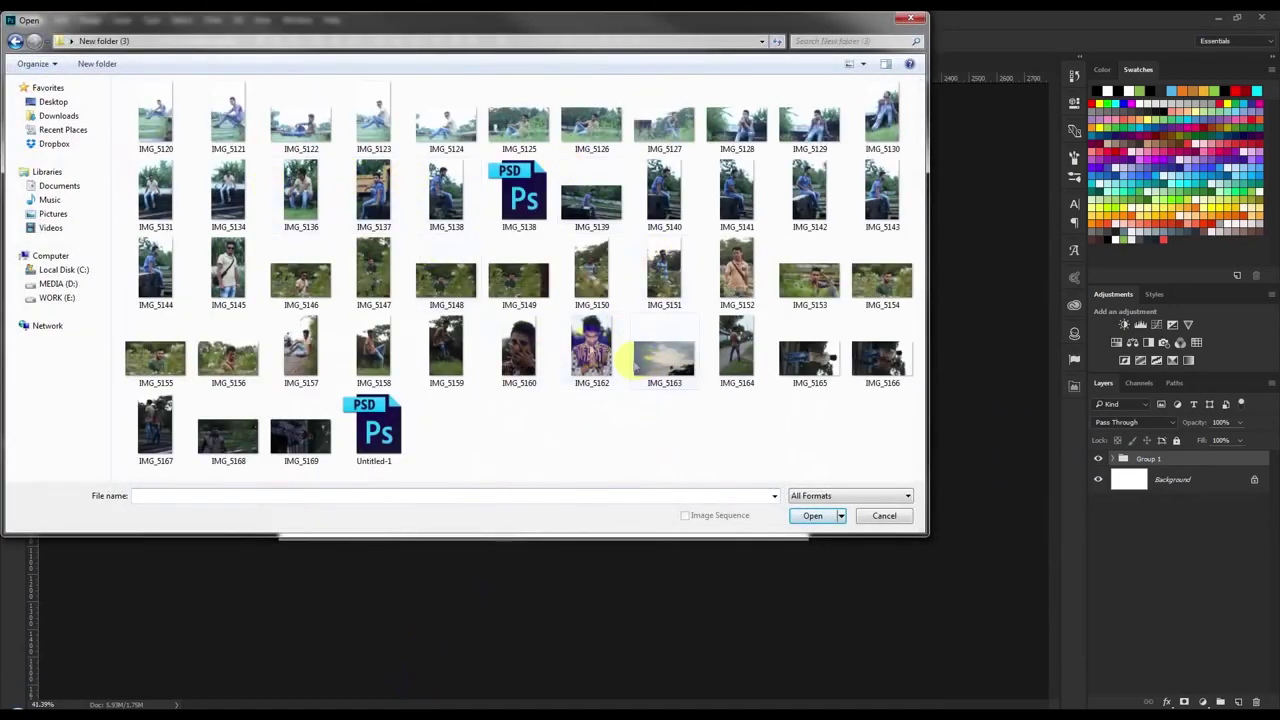
{"action": "key", "text": "BackSpace"}
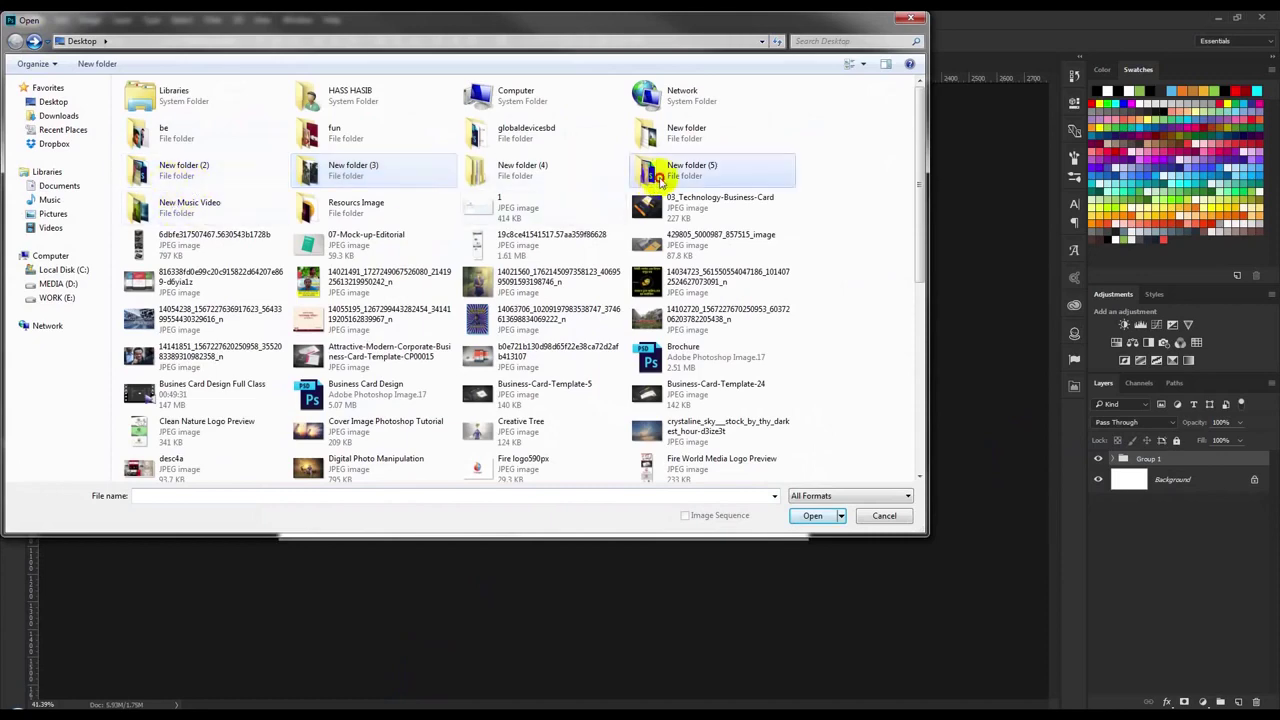
{"action": "double_click", "coordinate": [658, 178]}
{"action": "double_click", "coordinate": [657, 322]}
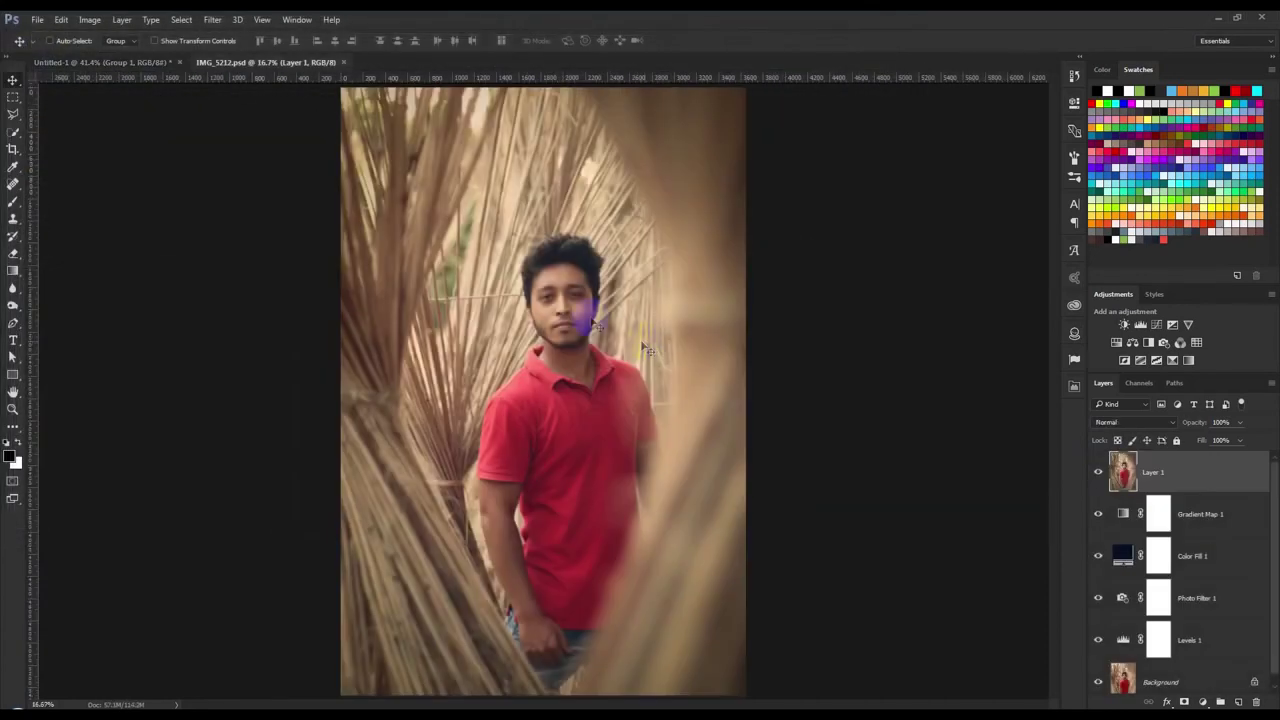
{"action": "left_click", "coordinate": [165, 62]}
{"action": "mouse_move", "coordinate": [586, 371]}
{"action": "left_mouse_down"}
{"action": "mouse_move", "coordinate": [320, 63]}
{"action": "mouse_move", "coordinate": [731, 652]}
{"action": "left_mouse_up"}
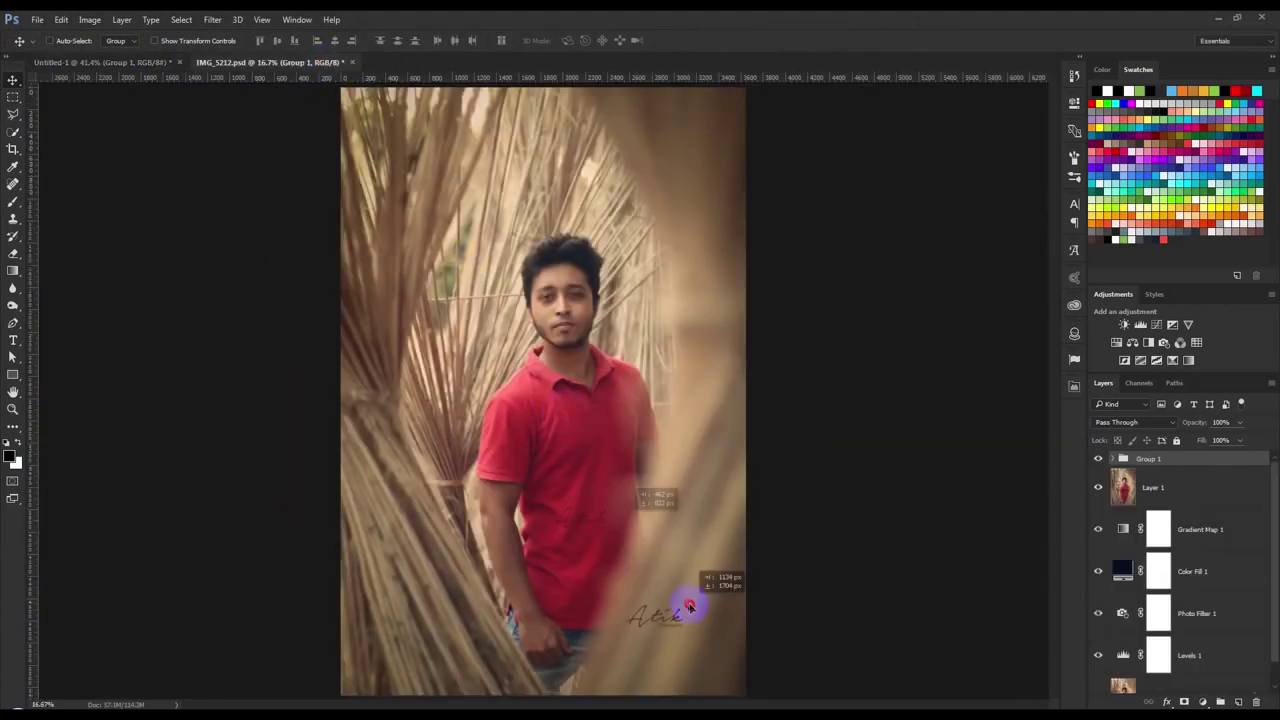
Give Group 1 a white Color Overlay at 42% opacity and view the whole portrait.
{"action": "double_click", "coordinate": [1229, 462]}
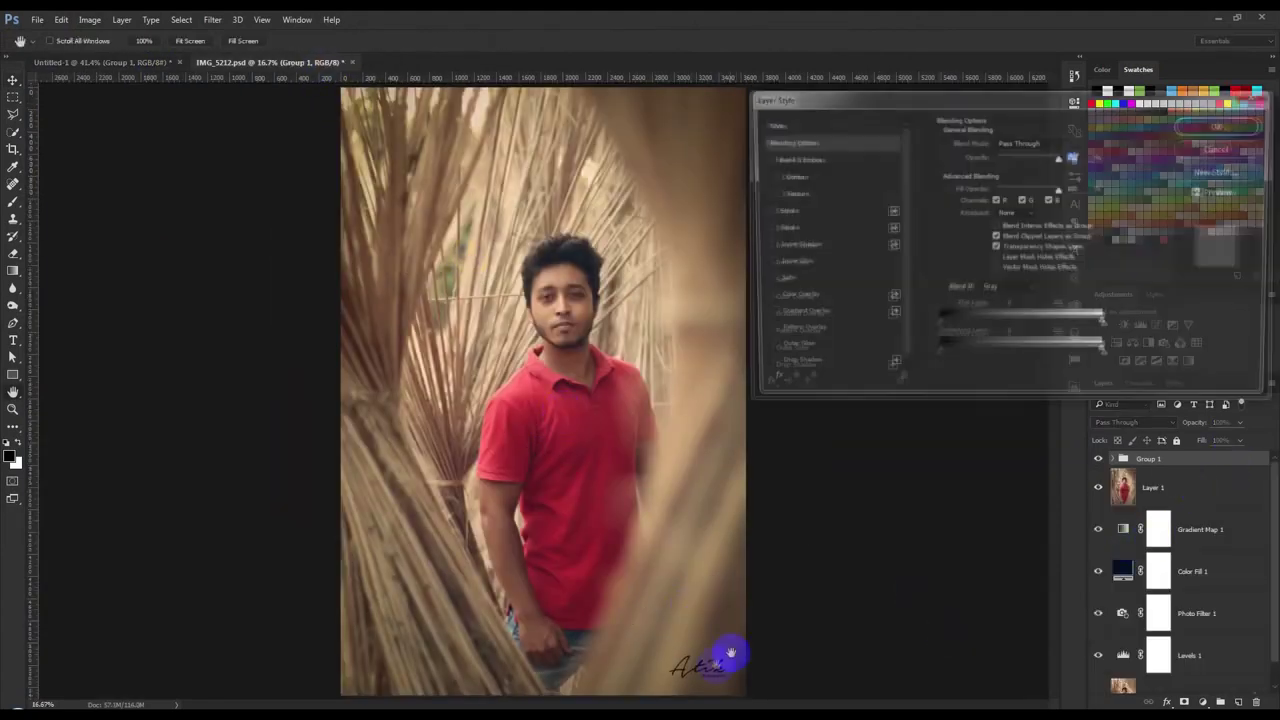
{"action": "left_click", "coordinate": [790, 297]}
{"action": "left_click", "coordinate": [1211, 125]}
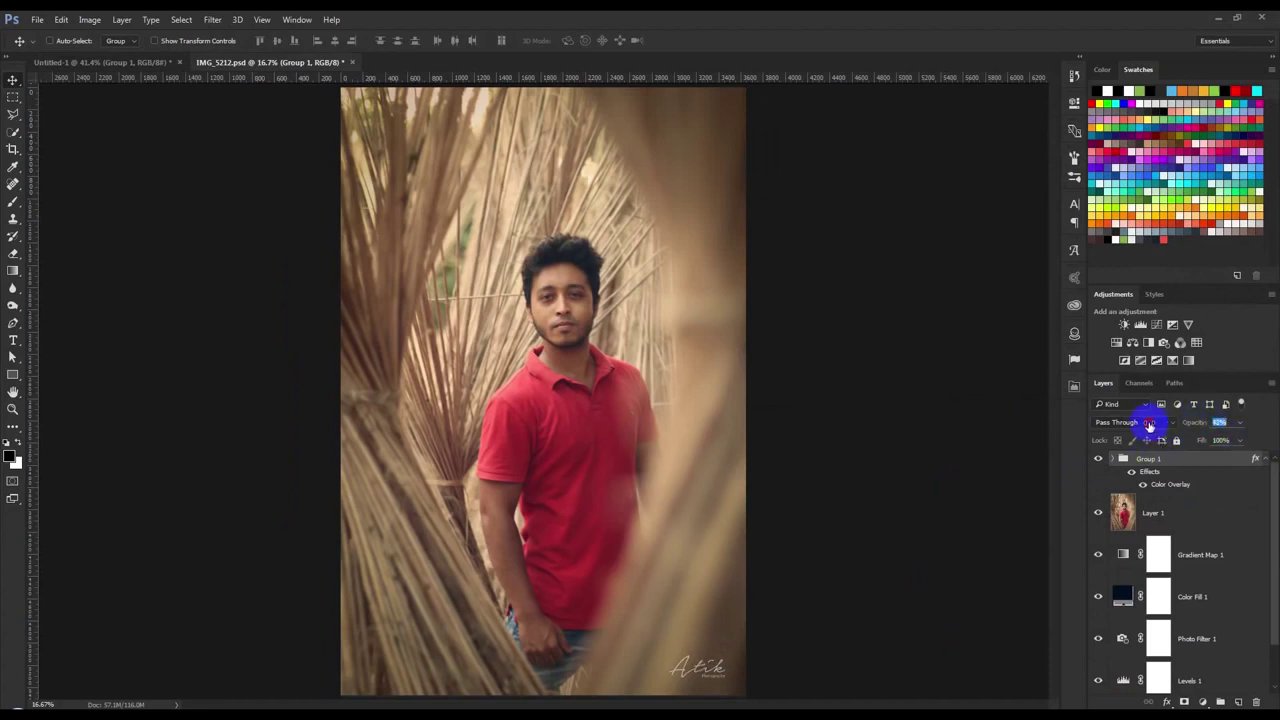
{"action": "left_click_drag", "start_coordinate": [885, 557], "coordinate": [753, 567]}
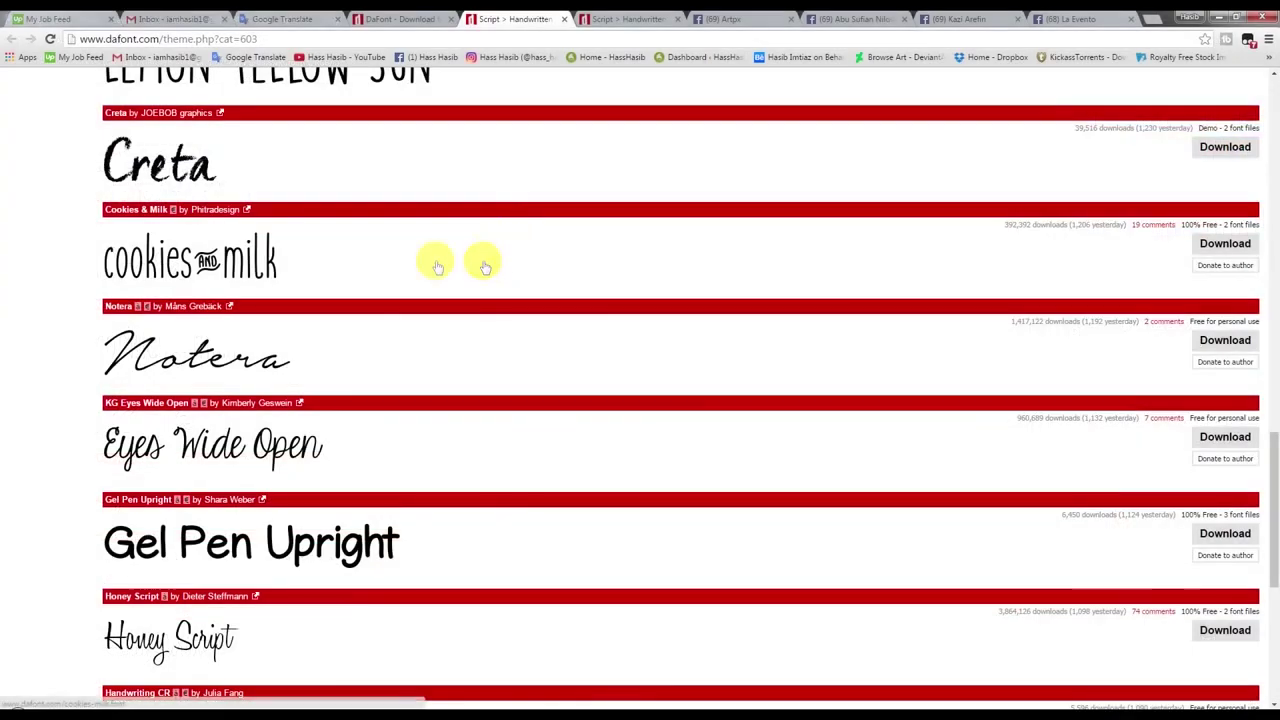
{"action": "scroll", "coordinate": [460, 270], "scroll_direction": "down", "scroll_amount": 3}
{"action": "scroll", "coordinate": [475, 320], "scroll_direction": "down", "scroll_amount": 2}
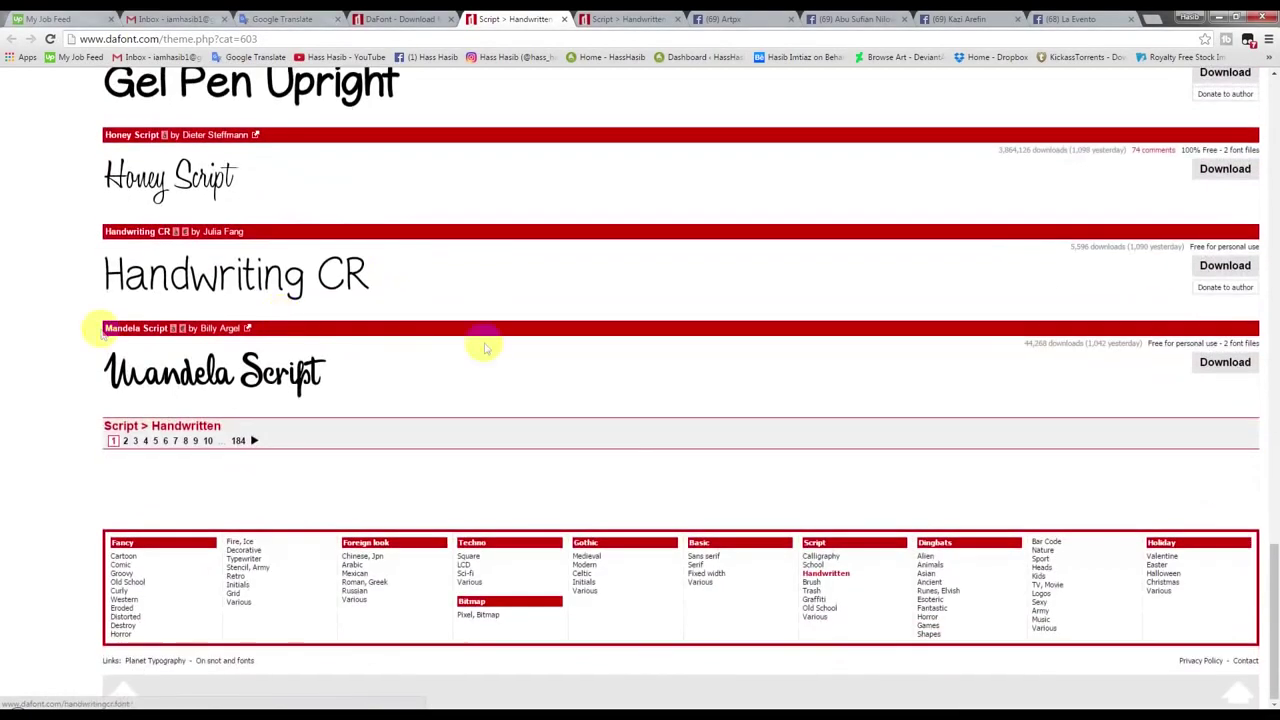
Download The Constellation of Heracles from page 2 of DaFont's Handwritten script fonts.
{"action": "left_click", "coordinate": [125, 442]}
{"action": "scroll", "coordinate": [200, 420], "scroll_direction": "down", "scroll_amount": 3}
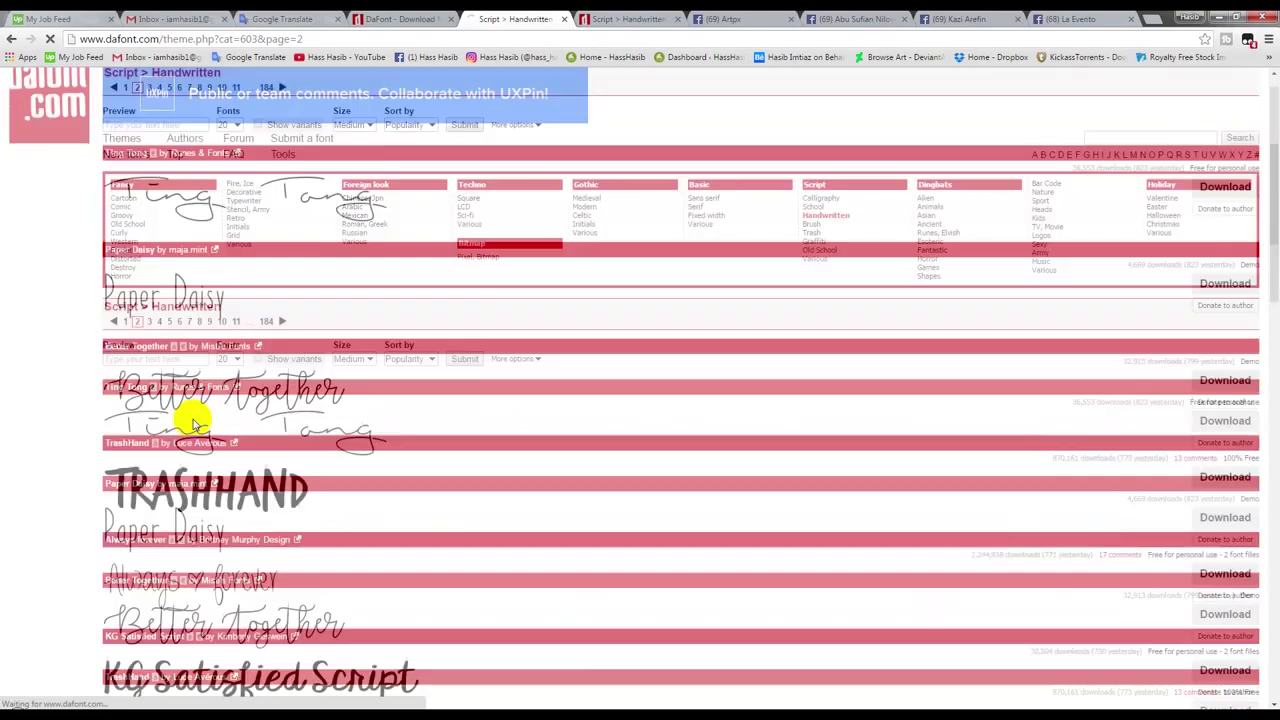
{"action": "scroll", "coordinate": [220, 330], "scroll_direction": "down", "scroll_amount": 3}
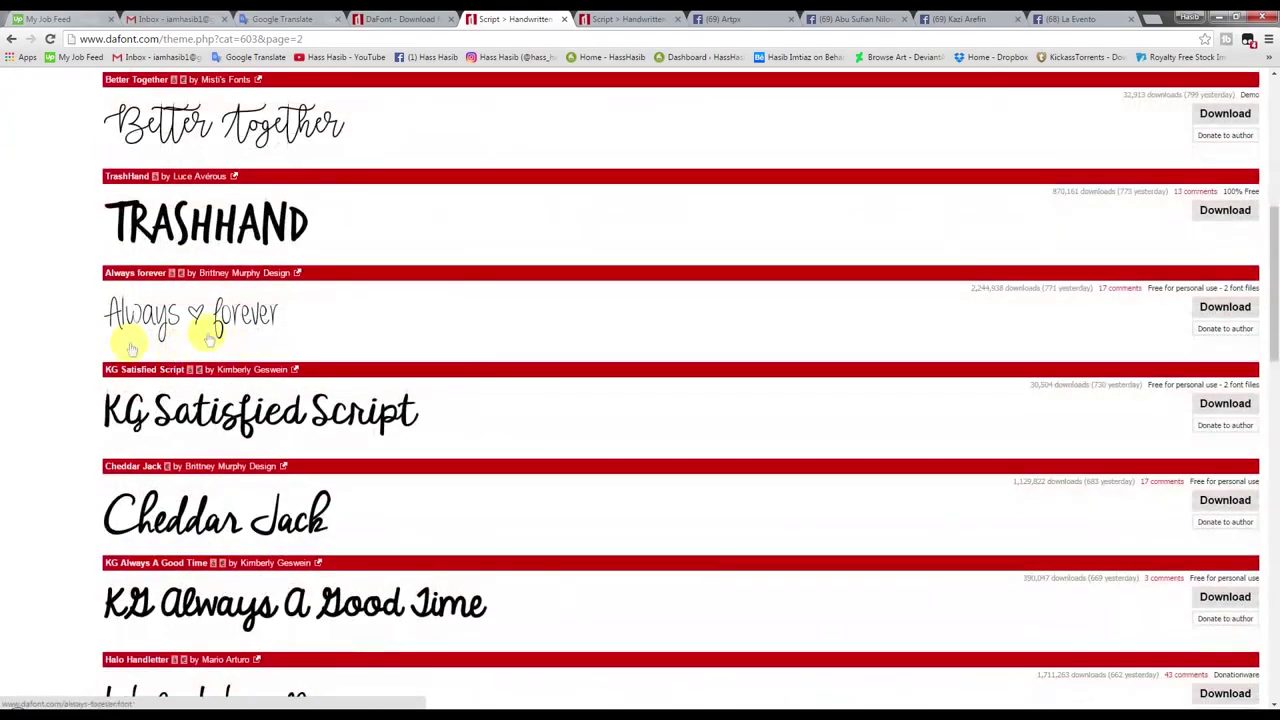
{"action": "scroll", "coordinate": [150, 350], "scroll_direction": "down", "scroll_amount": 3}
{"action": "scroll", "coordinate": [186, 375], "scroll_direction": "down", "scroll_amount": 3}
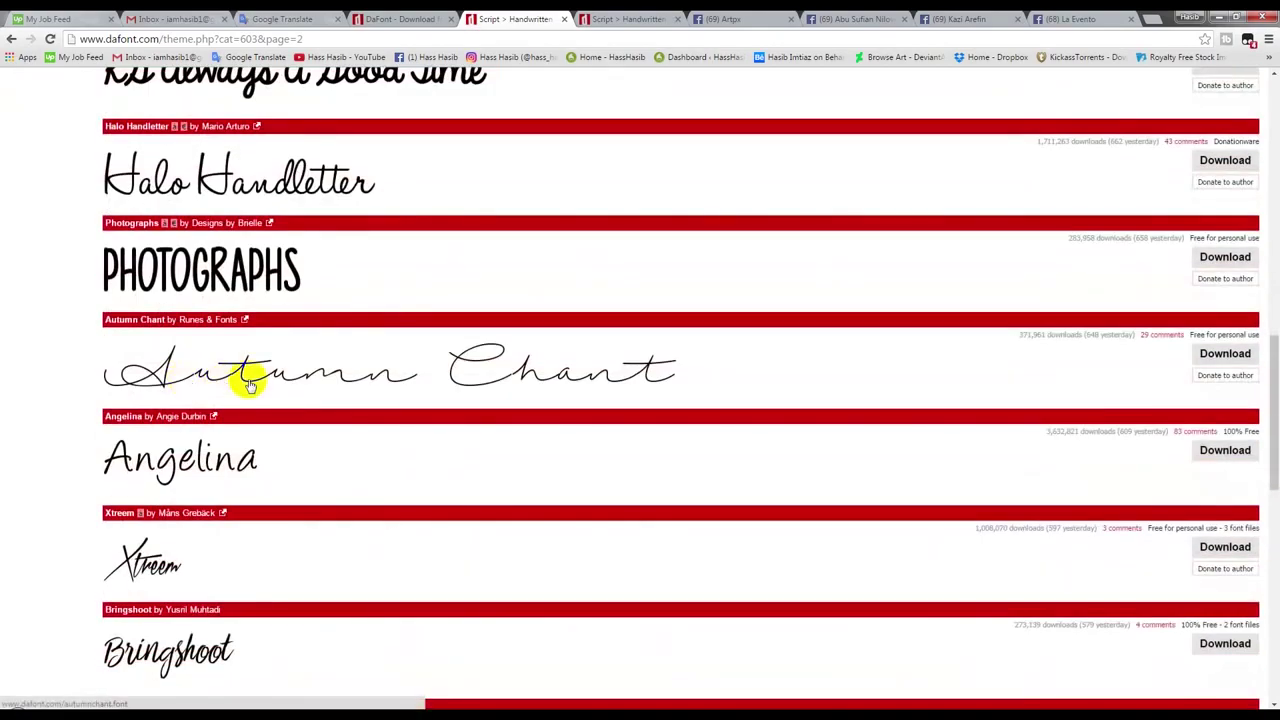
{"action": "scroll", "coordinate": [250, 385], "scroll_direction": "down", "scroll_amount": 4}
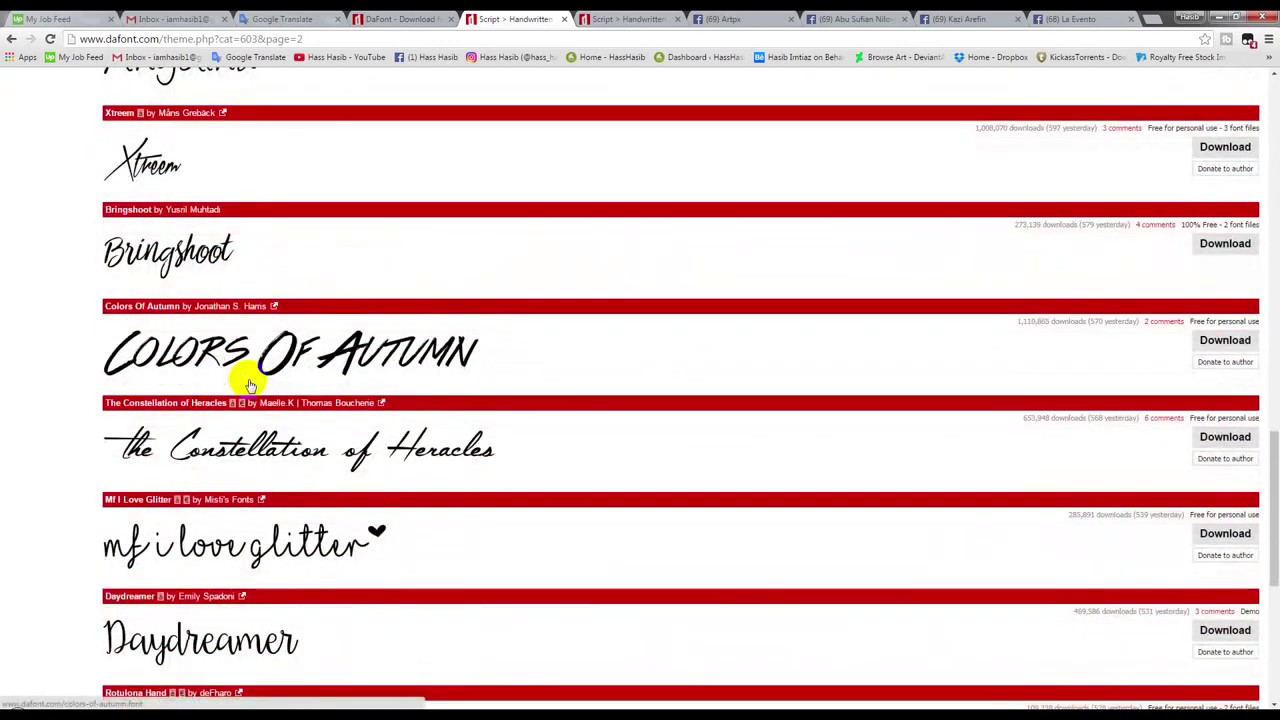
{"action": "scroll", "coordinate": [250, 380], "scroll_direction": "down", "scroll_amount": 3}
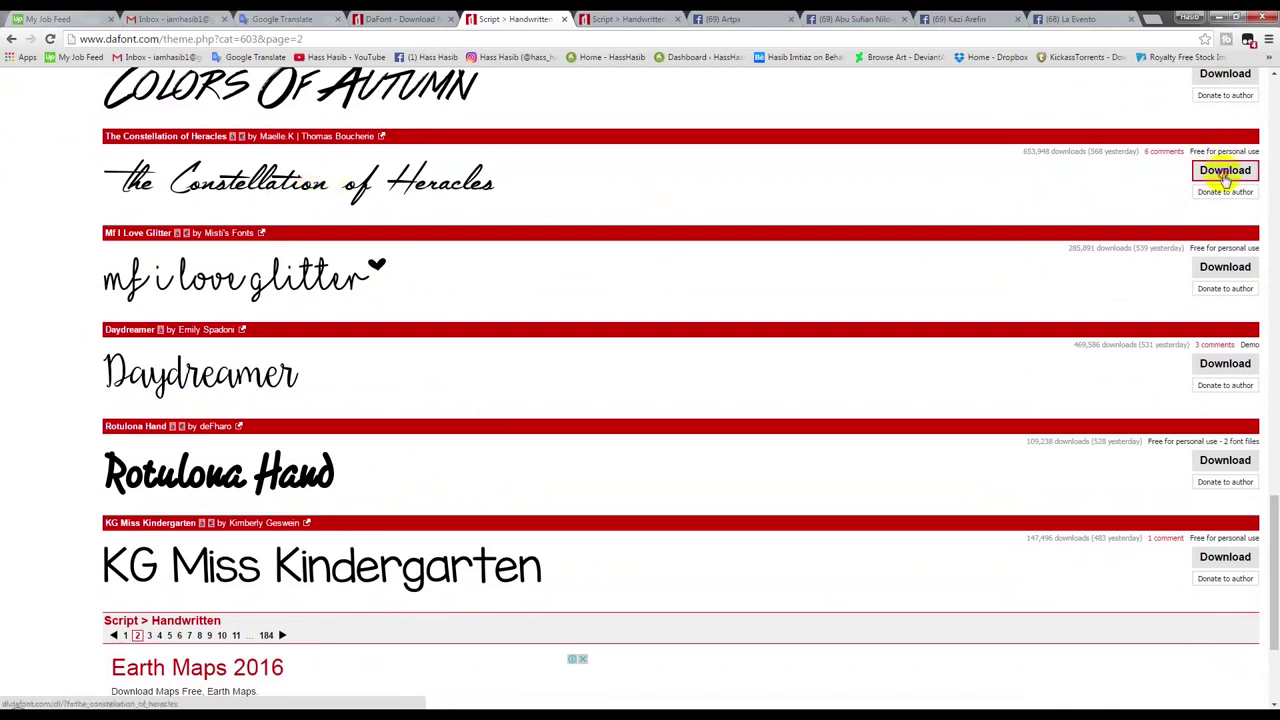
{"action": "left_click", "coordinate": [1225, 174]}
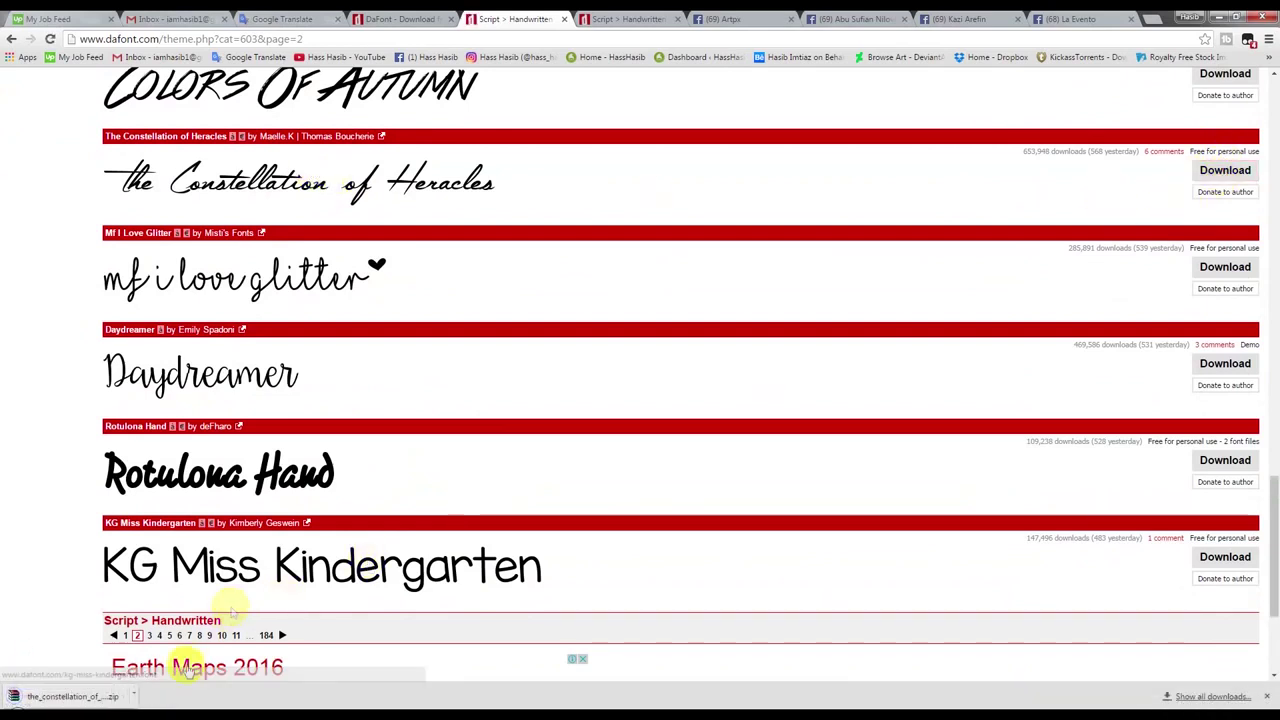
Open the downloaded font zip in WinRAR and select the font file.
{"action": "left_click", "coordinate": [136, 697]}
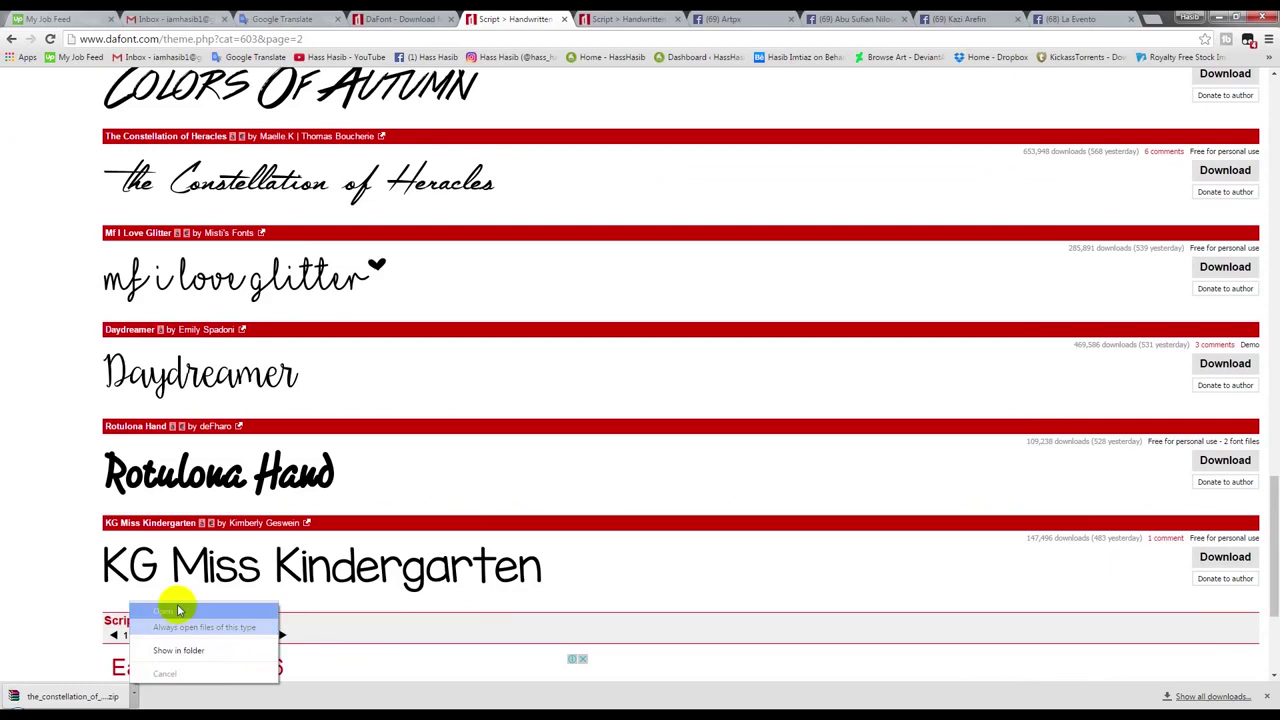
{"action": "left_click", "coordinate": [175, 607]}
{"action": "left_click", "coordinate": [155, 245]}
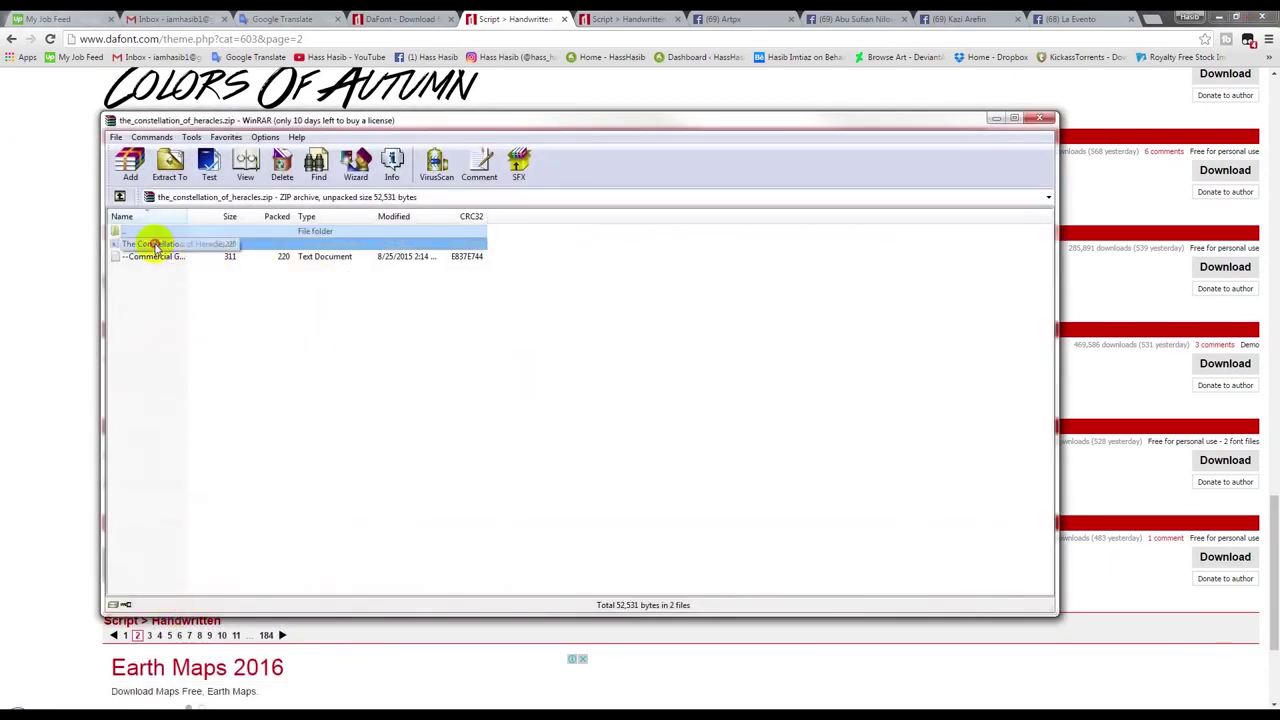
Install The Constellation of Heracles .ttf, then close the font viewer and WinRAR.
{"action": "double_click", "coordinate": [155, 245]}
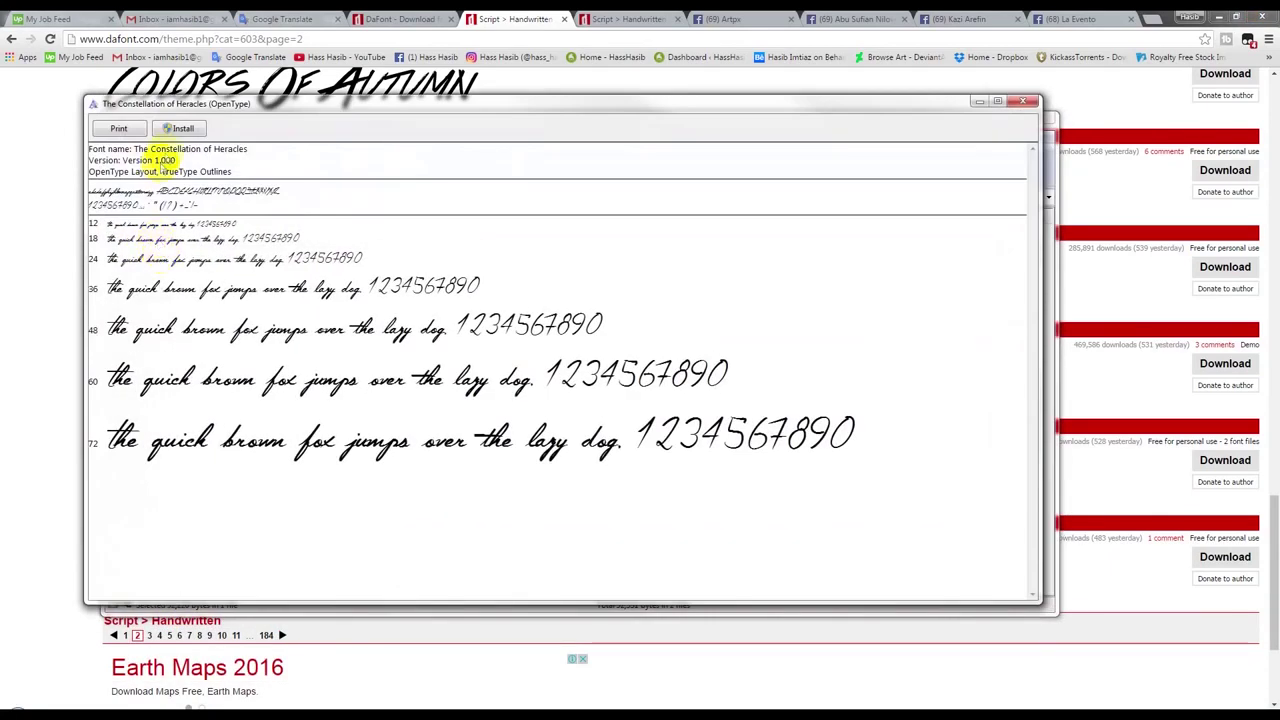
{"action": "left_click", "coordinate": [190, 129]}
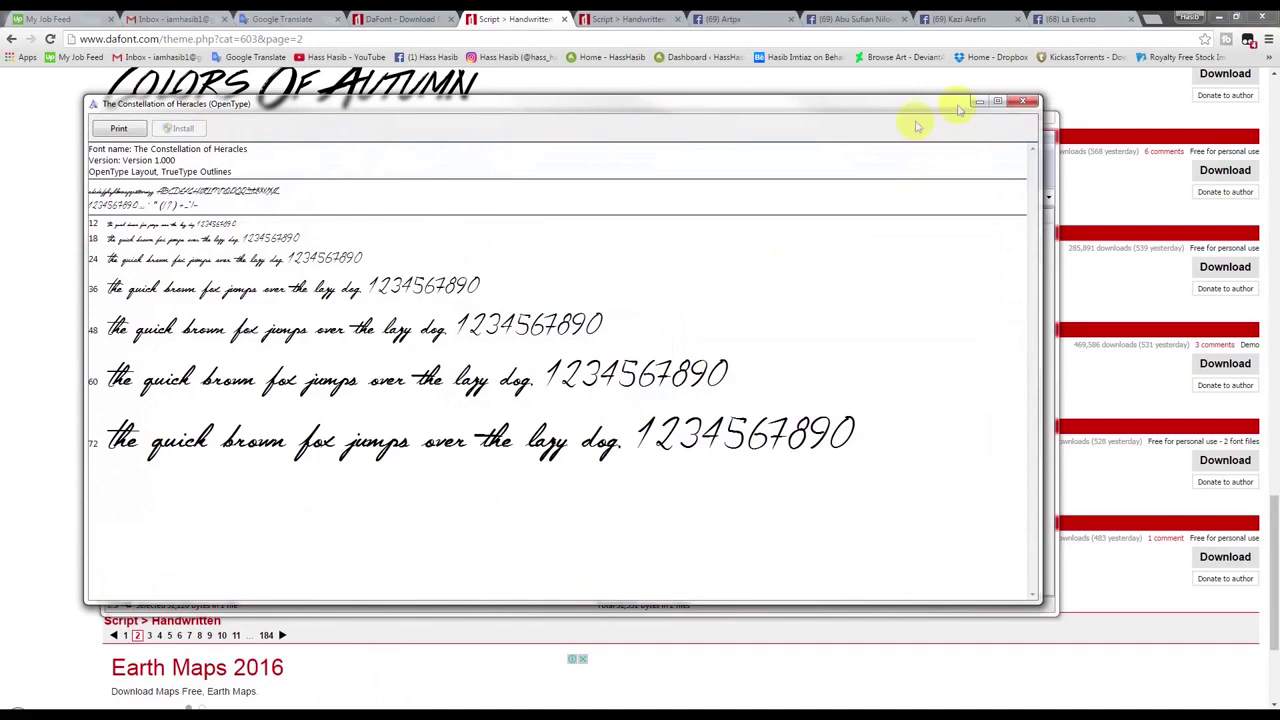
{"action": "left_click", "coordinate": [1031, 101]}
{"action": "left_click", "coordinate": [1044, 117]}
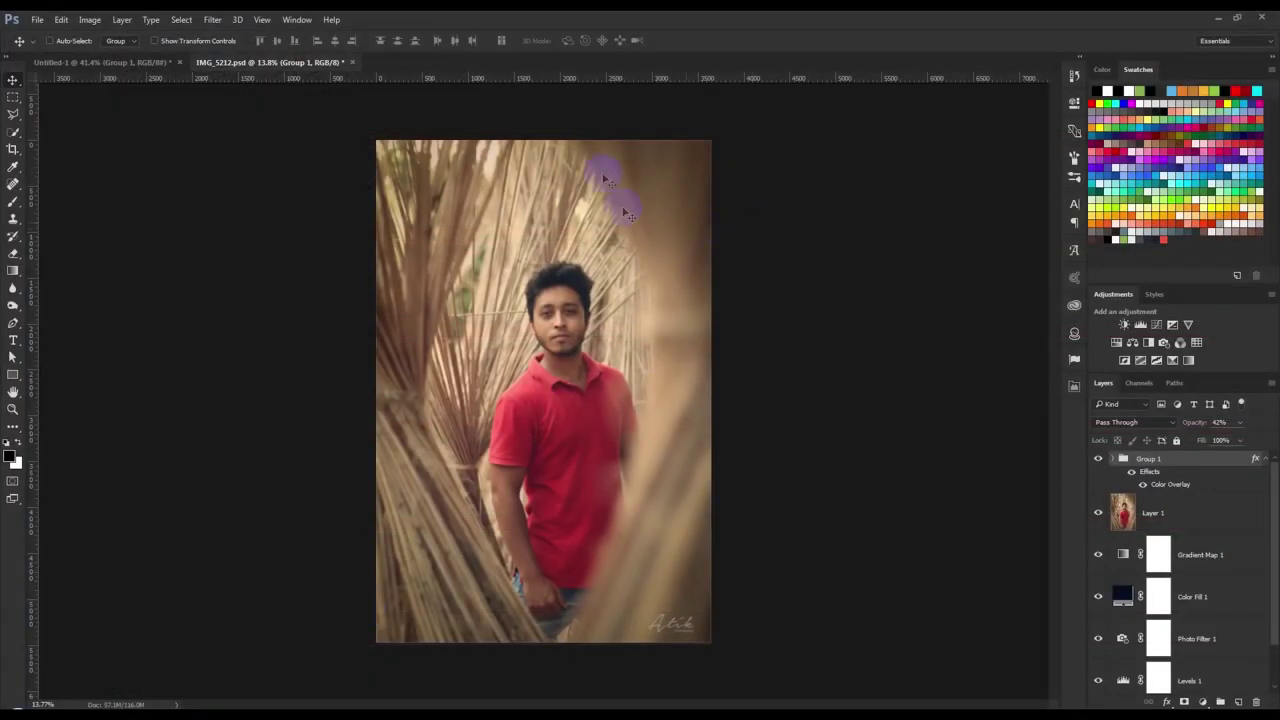
Quit Photoshop, discarding IMG_5212.psd edits and saving Untitled-1 to the Desktop under a new name.
{"action": "left_click", "coordinate": [1255, 18]}
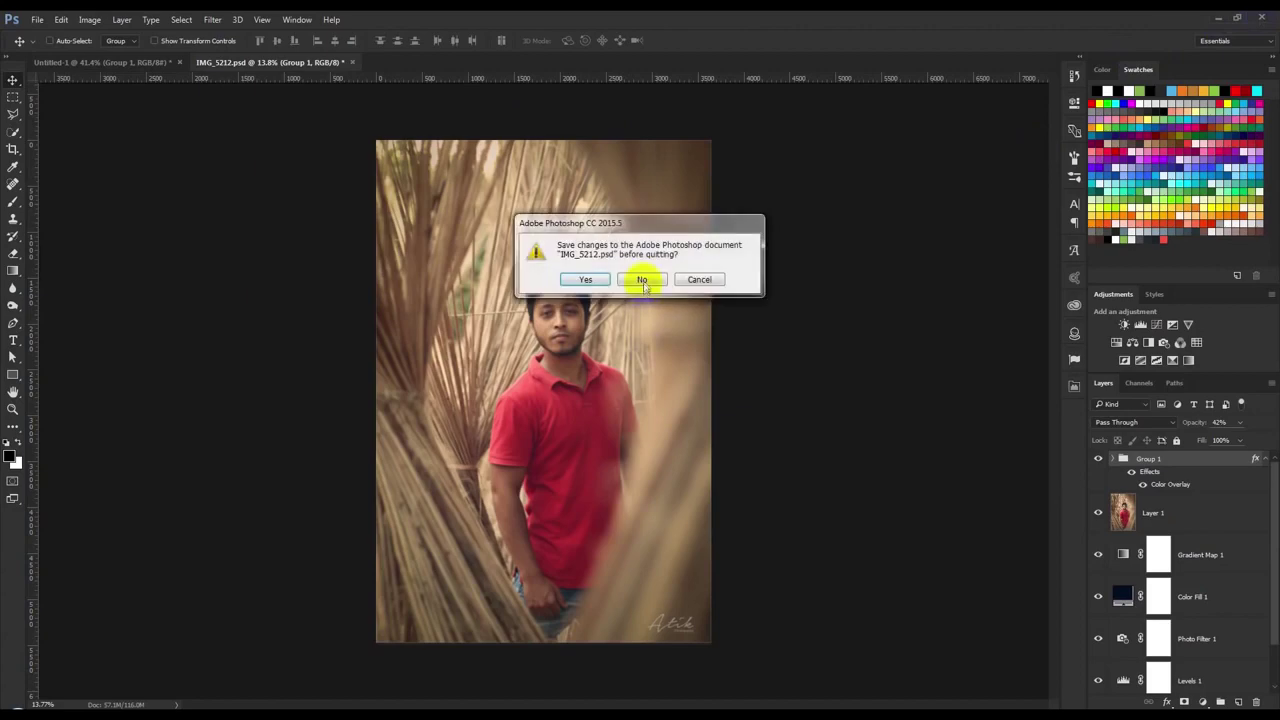
{"action": "left_click", "coordinate": [642, 279]}
{"action": "left_click", "coordinate": [586, 279]}
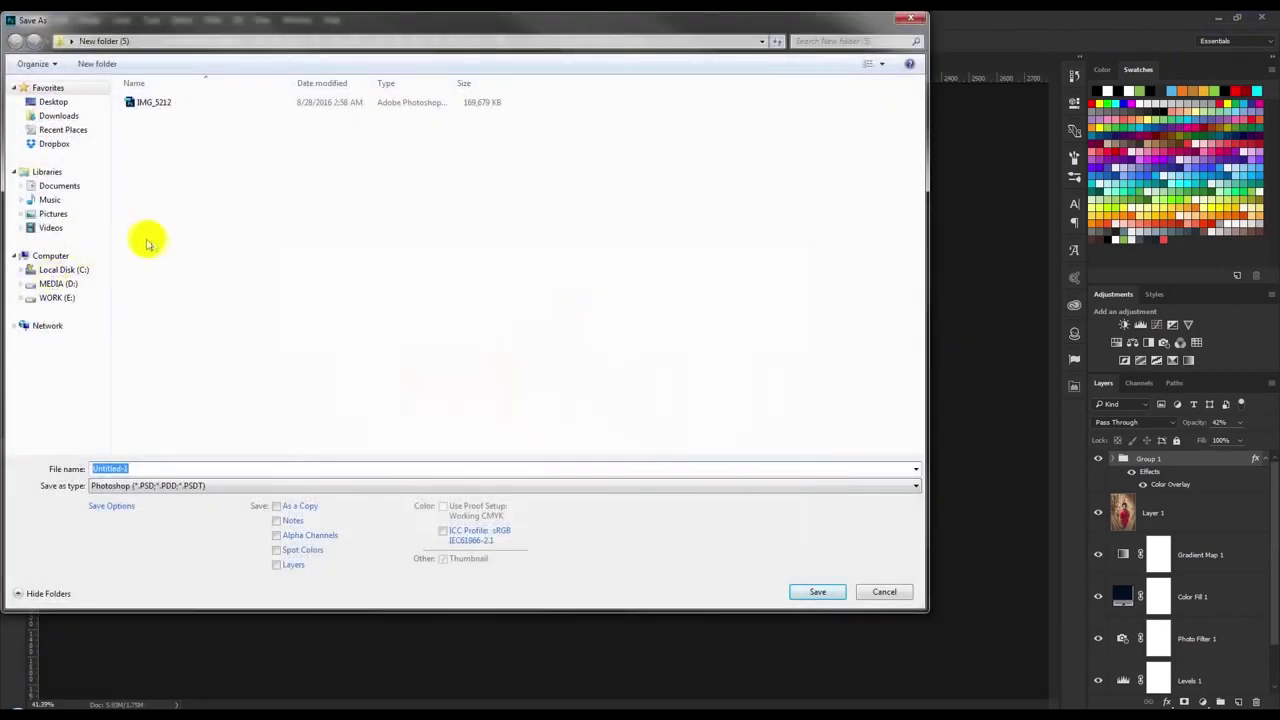
{"action": "left_click", "coordinate": [53, 102]}
{"action": "type", "text": "Atik"}
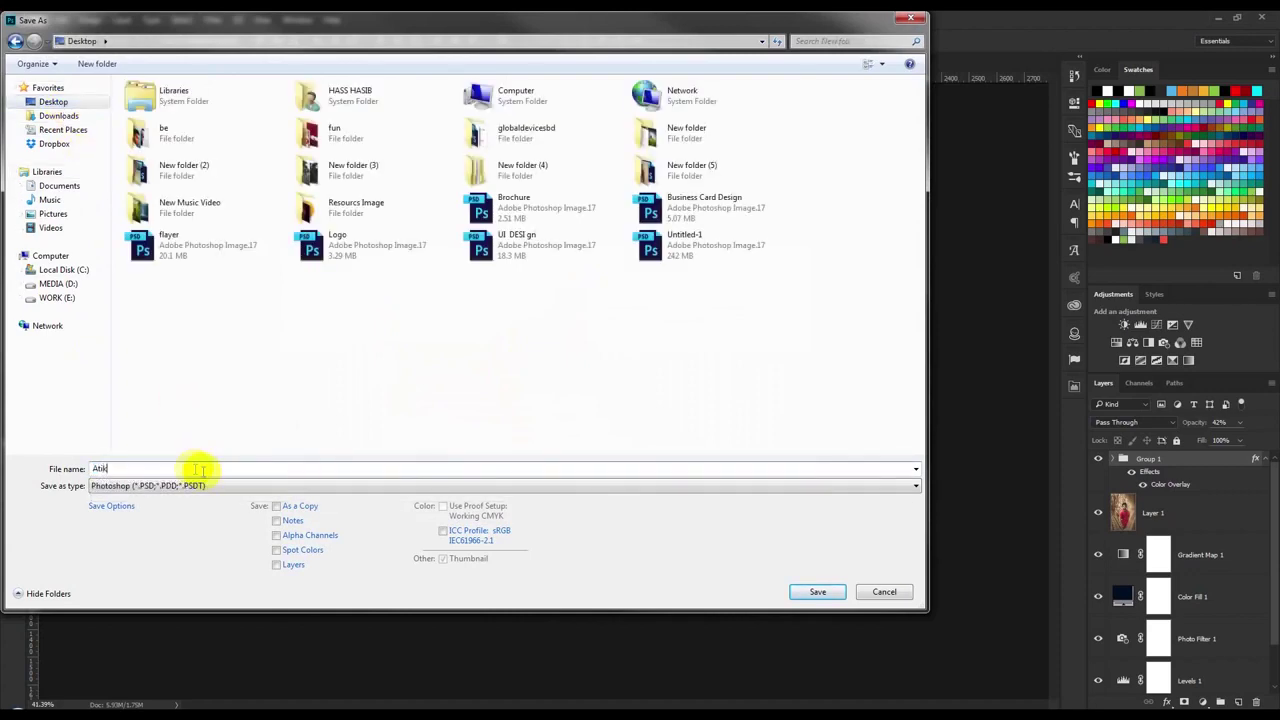
{"action": "left_click", "coordinate": [818, 591]}
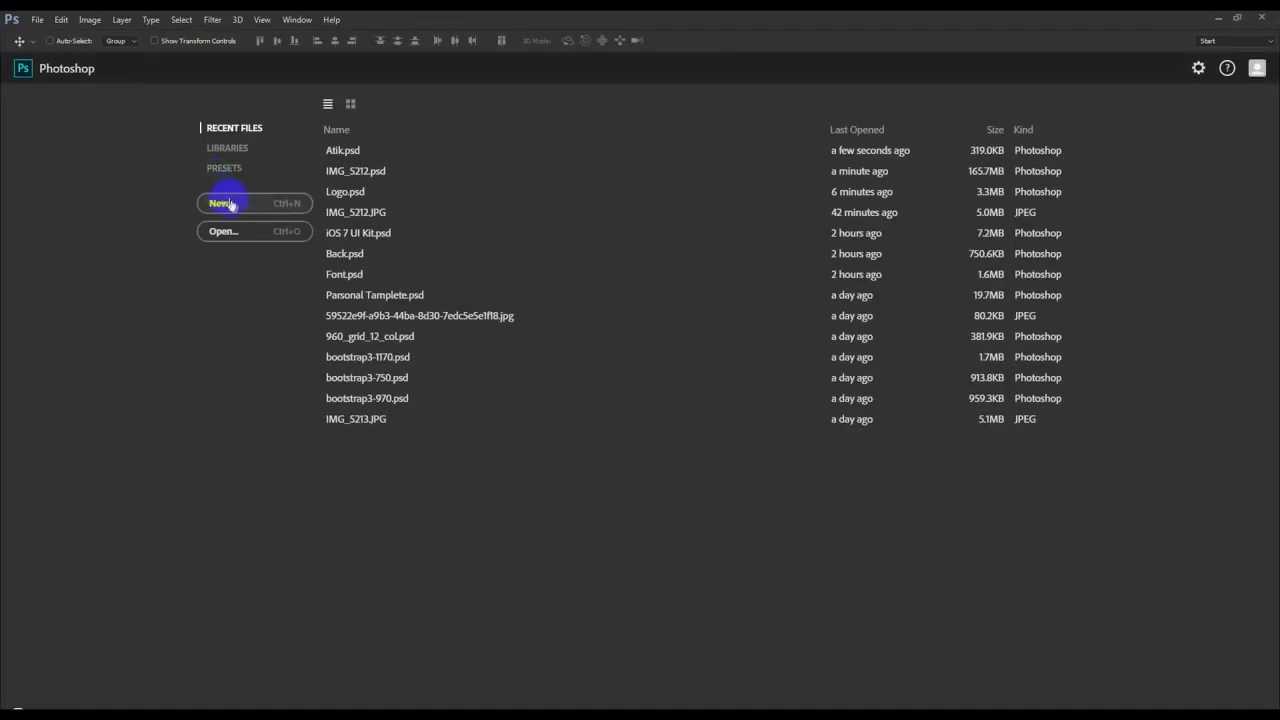
Create a new blank Untitled-1 document.
{"action": "left_click", "coordinate": [231, 205]}
{"action": "left_click", "coordinate": [257, 206]}
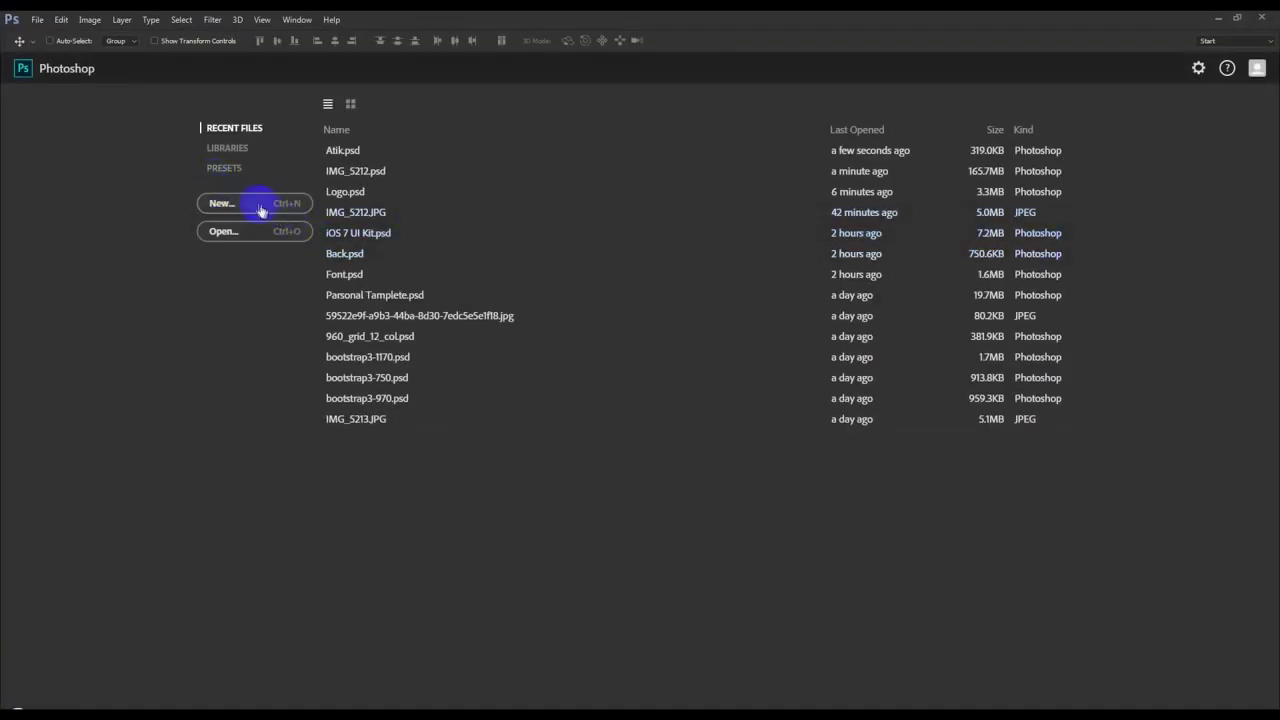
{"action": "left_click", "coordinate": [733, 278]}
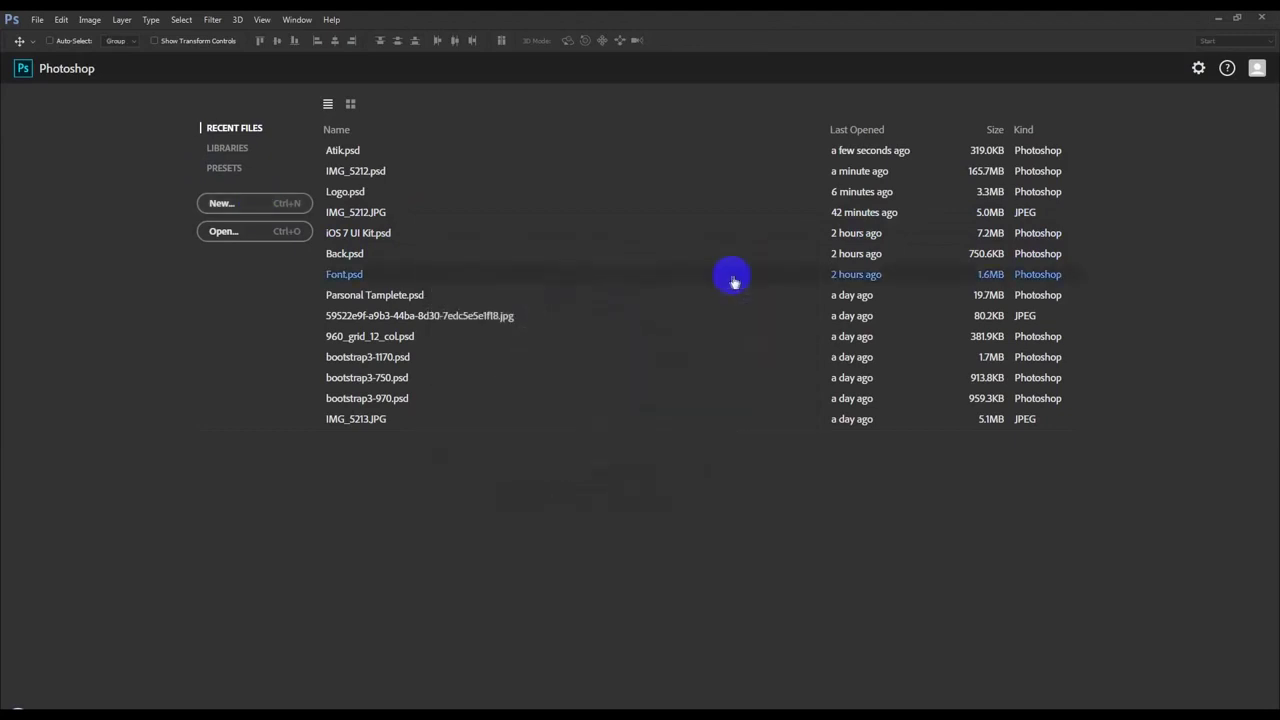
Type a name on the canvas in The Constellation of Heracles Italic font.
{"action": "left_click", "coordinate": [14, 340]}
{"action": "left_click", "coordinate": [363, 398]}
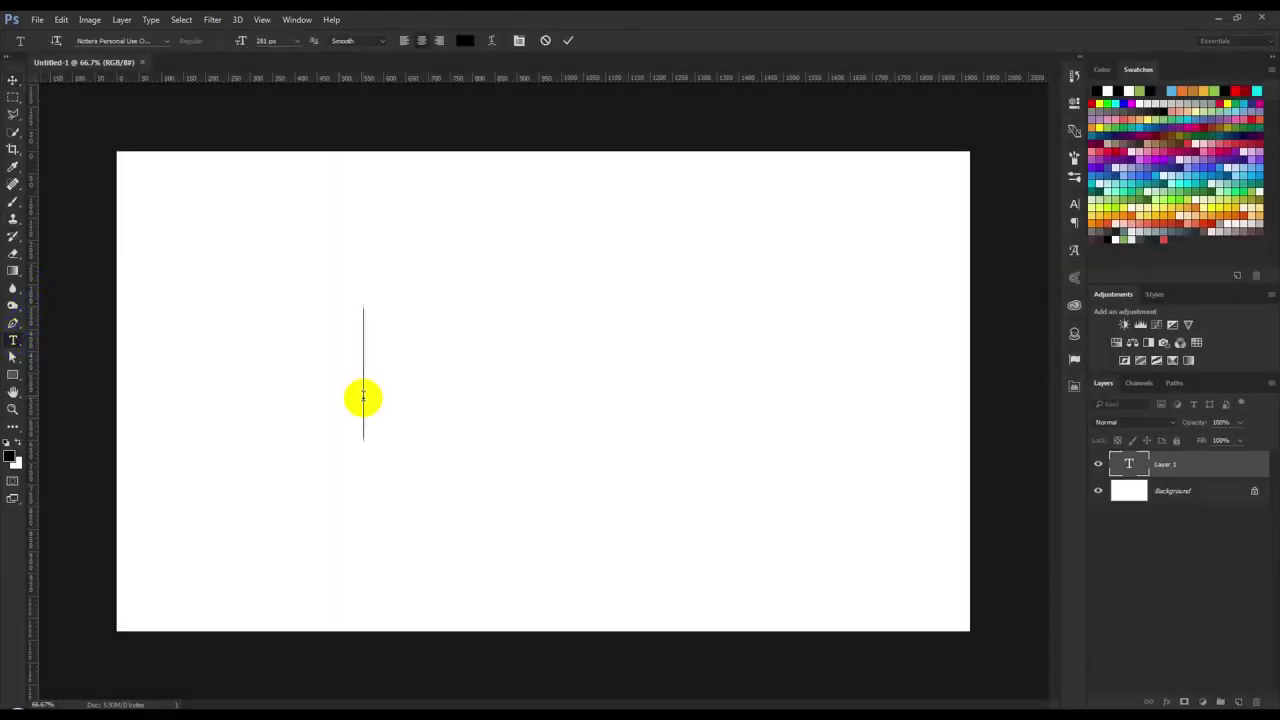
{"action": "type", "text": "At"}
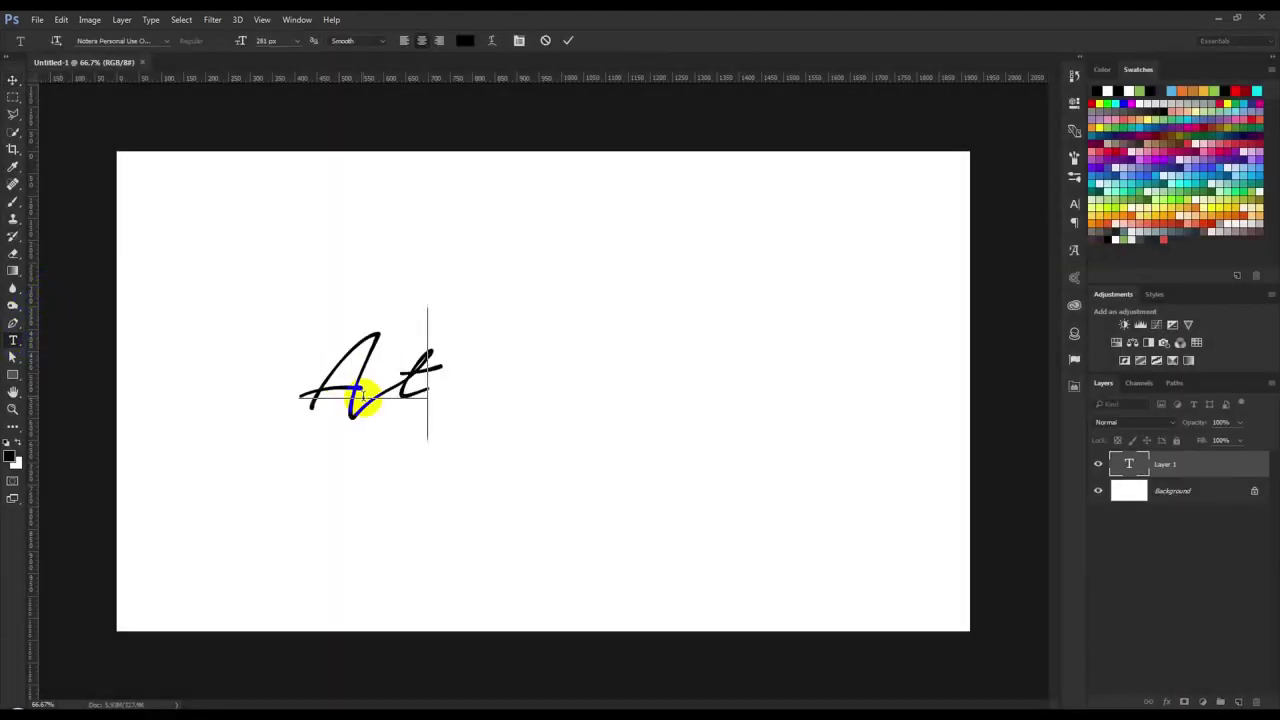
{"action": "type", "text": "ik"}
{"action": "key", "text": "ctrl+a"}
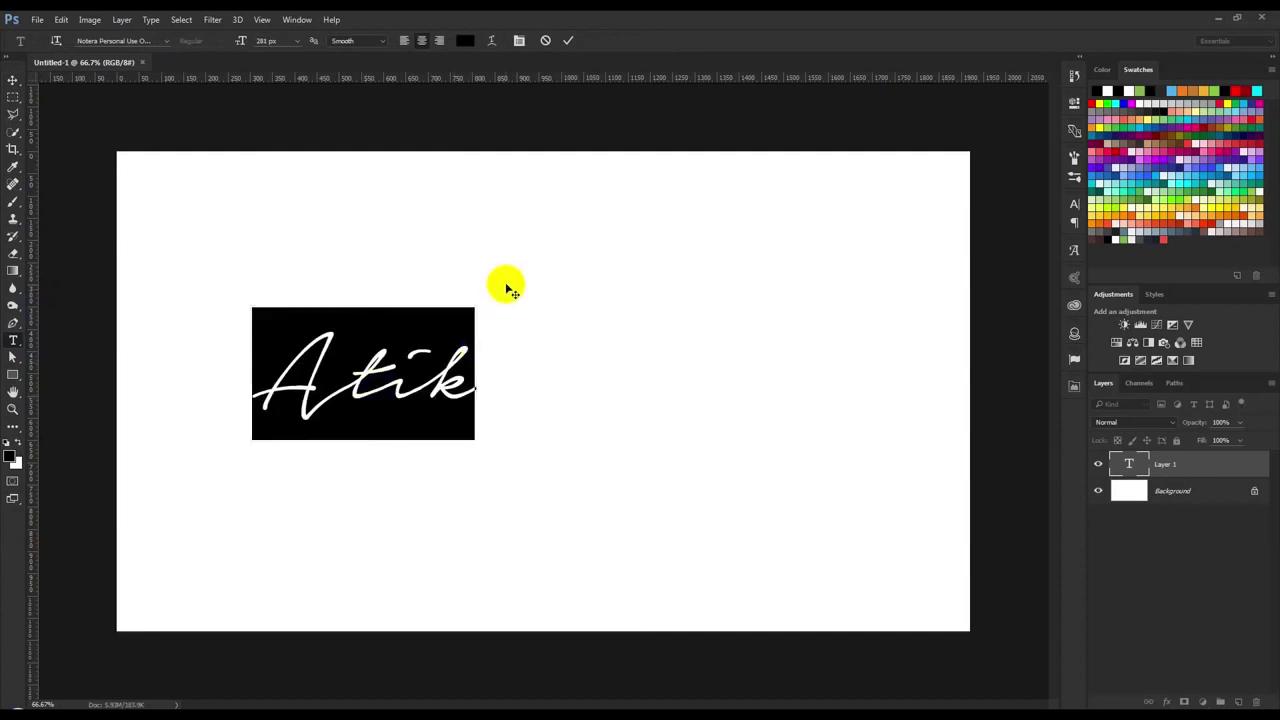
{"action": "left_click_drag", "start_coordinate": [503, 286], "coordinate": [673, 294]}
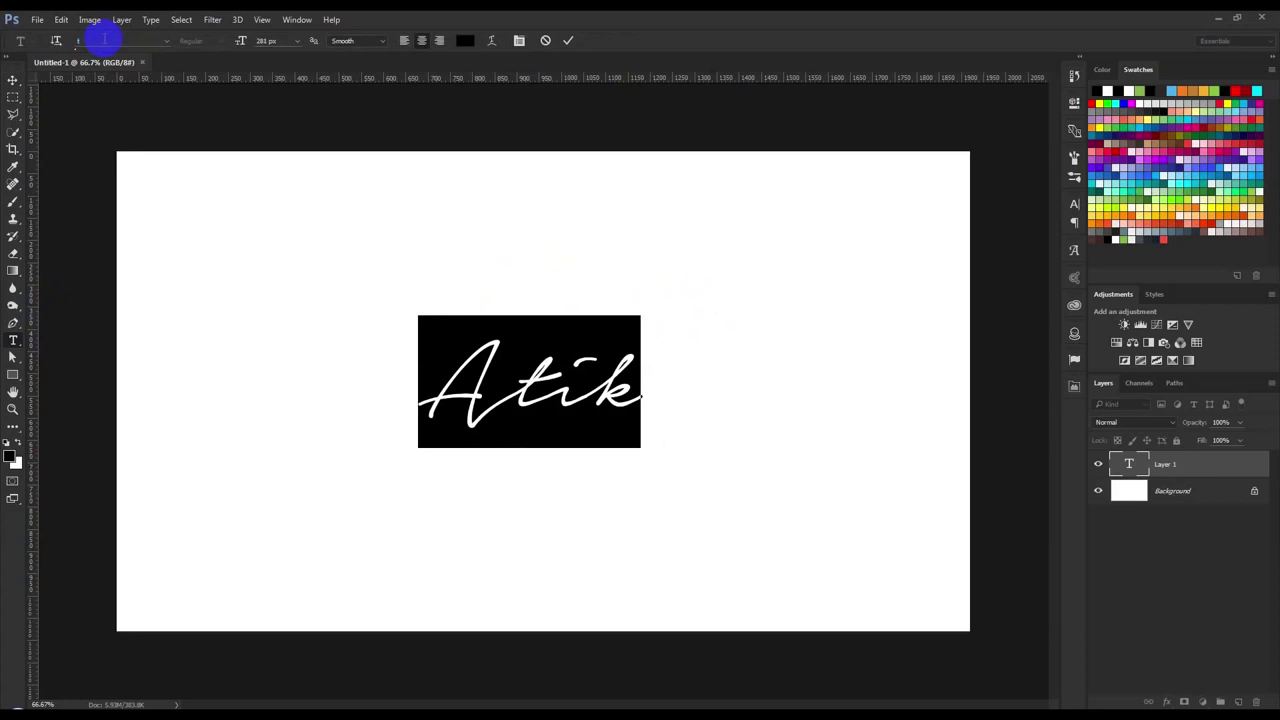
{"action": "type", "text": "hi"}
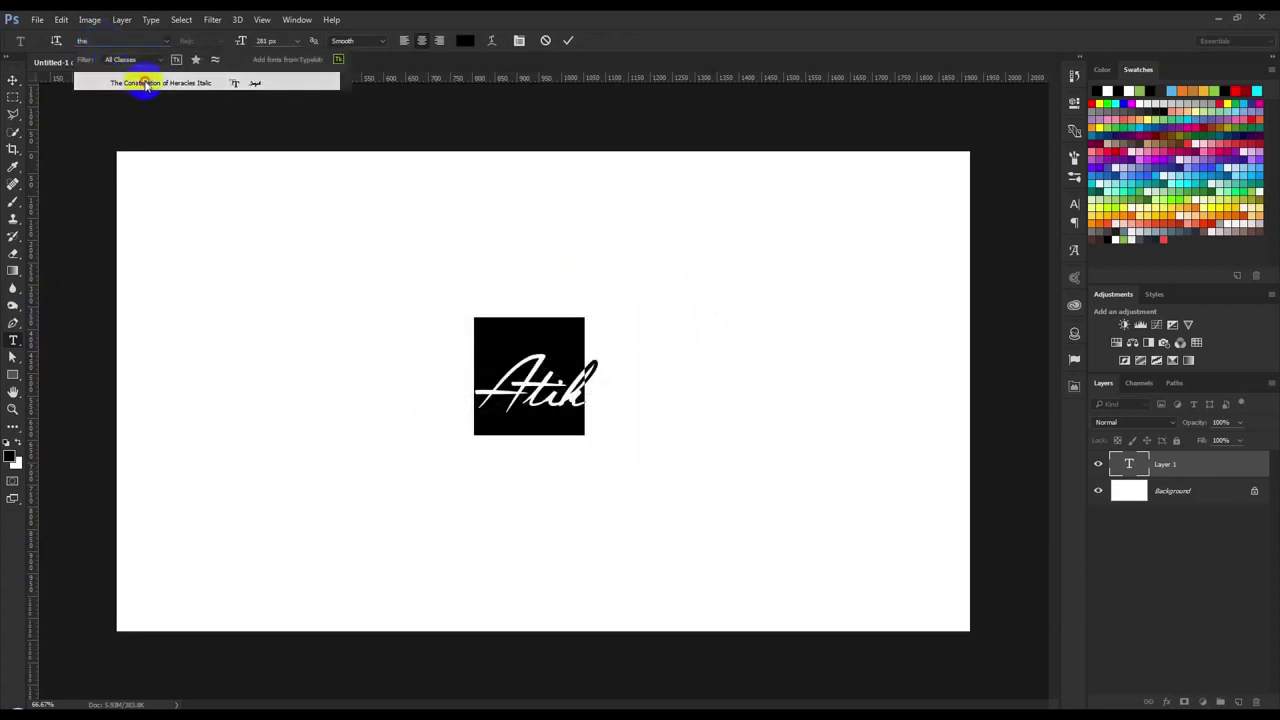
{"action": "left_click", "coordinate": [145, 83]}
{"action": "left_click", "coordinate": [14, 80]}
Reposition the name text and enlarge it with Free Transform.
{"action": "left_click_drag", "start_coordinate": [604, 364], "coordinate": [578, 363]}
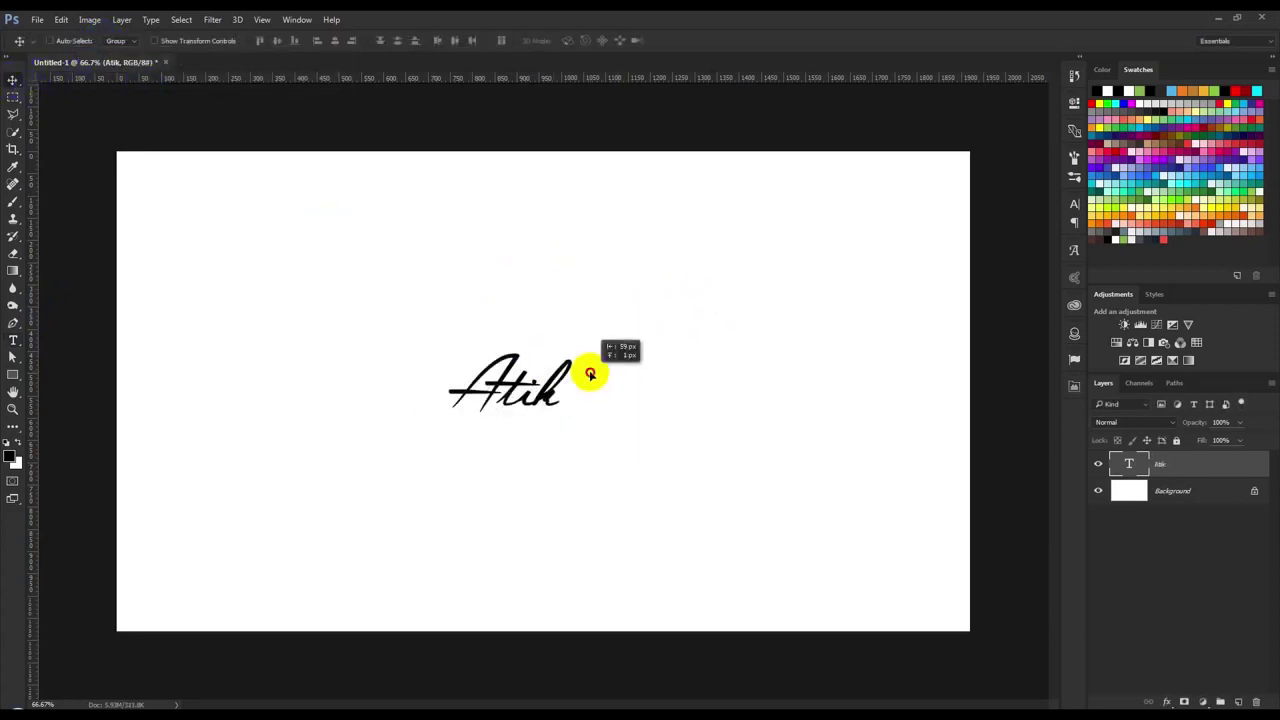
{"action": "key", "text": "ctrl+t"}
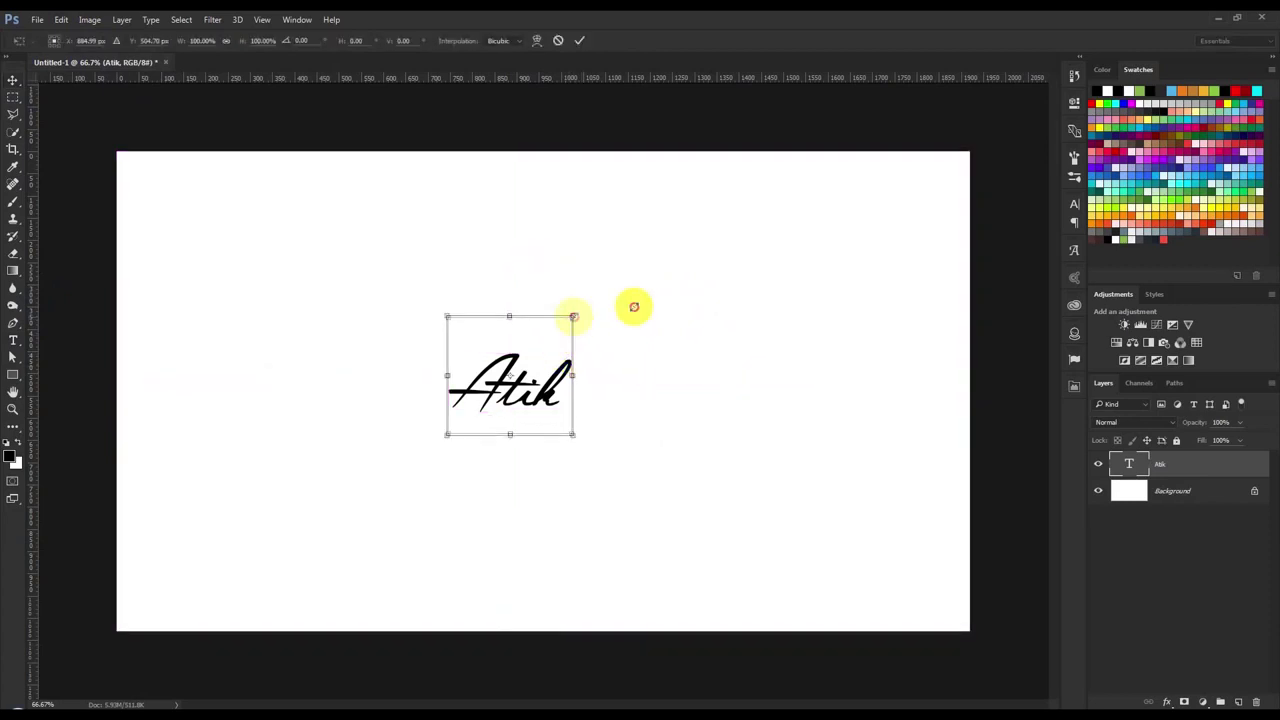
{"action": "left_click_drag", "start_coordinate": [573, 315], "coordinate": [610, 281]}
{"action": "key", "text": "Return"}
Retype the text as the author's name and commit it.
{"action": "double_click", "coordinate": [1129, 464]}
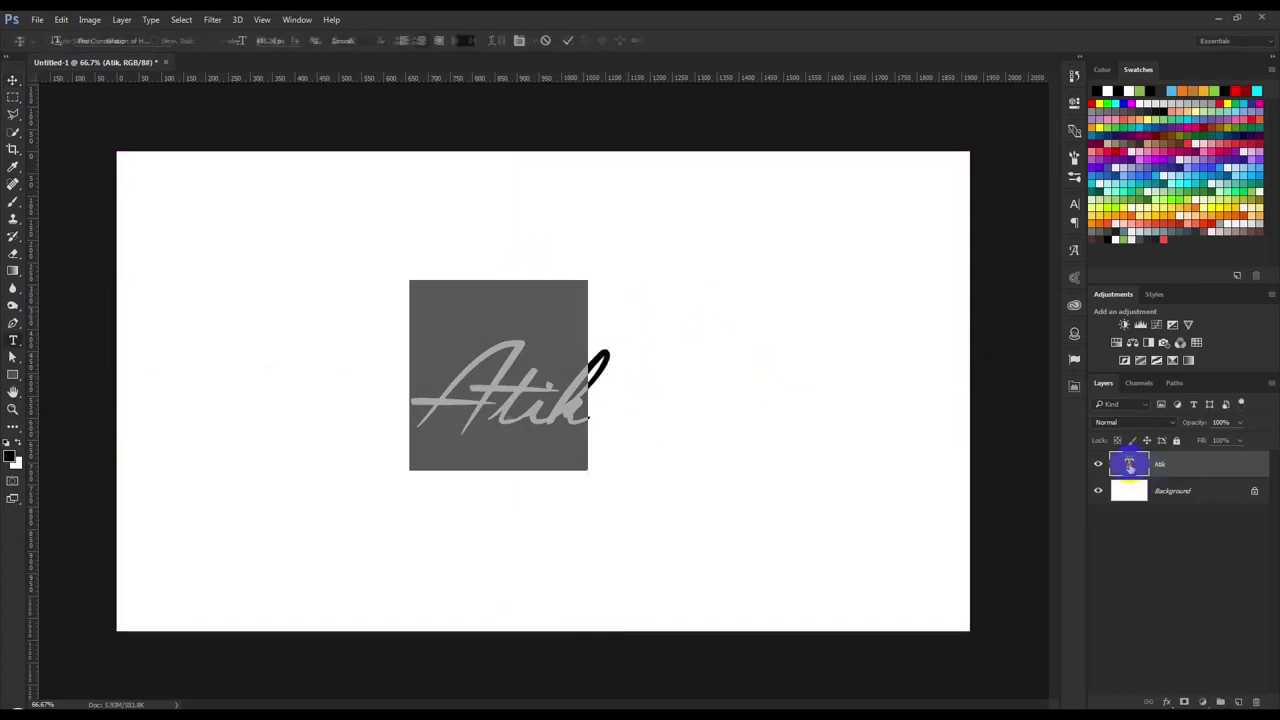
{"action": "type", "text": "Hass "}
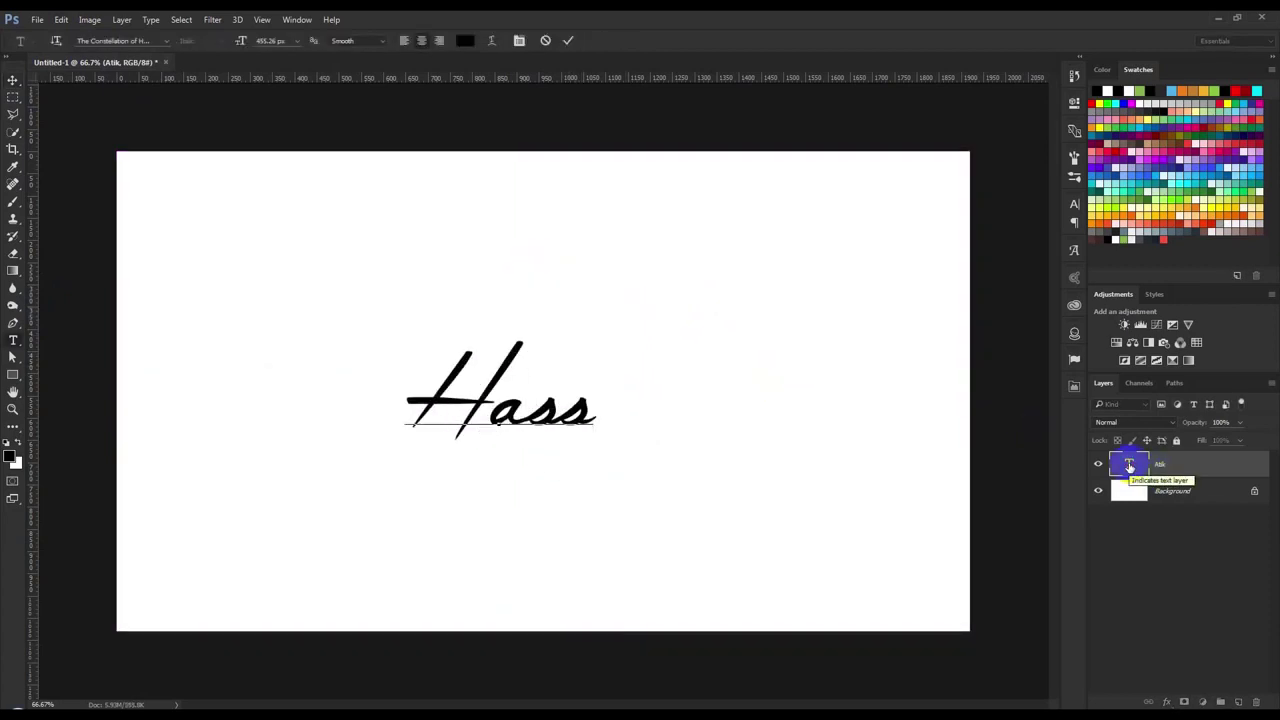
{"action": "type", "text": "has"}
{"action": "key", "text": "BackSpace"}
{"action": "key", "text": "BackSpace"}
{"action": "key", "text": "BackSpace"}
{"action": "key", "text": "BackSpace"}
{"action": "type", "text": "Hasib"}
{"action": "left_click", "coordinate": [511, 407]}
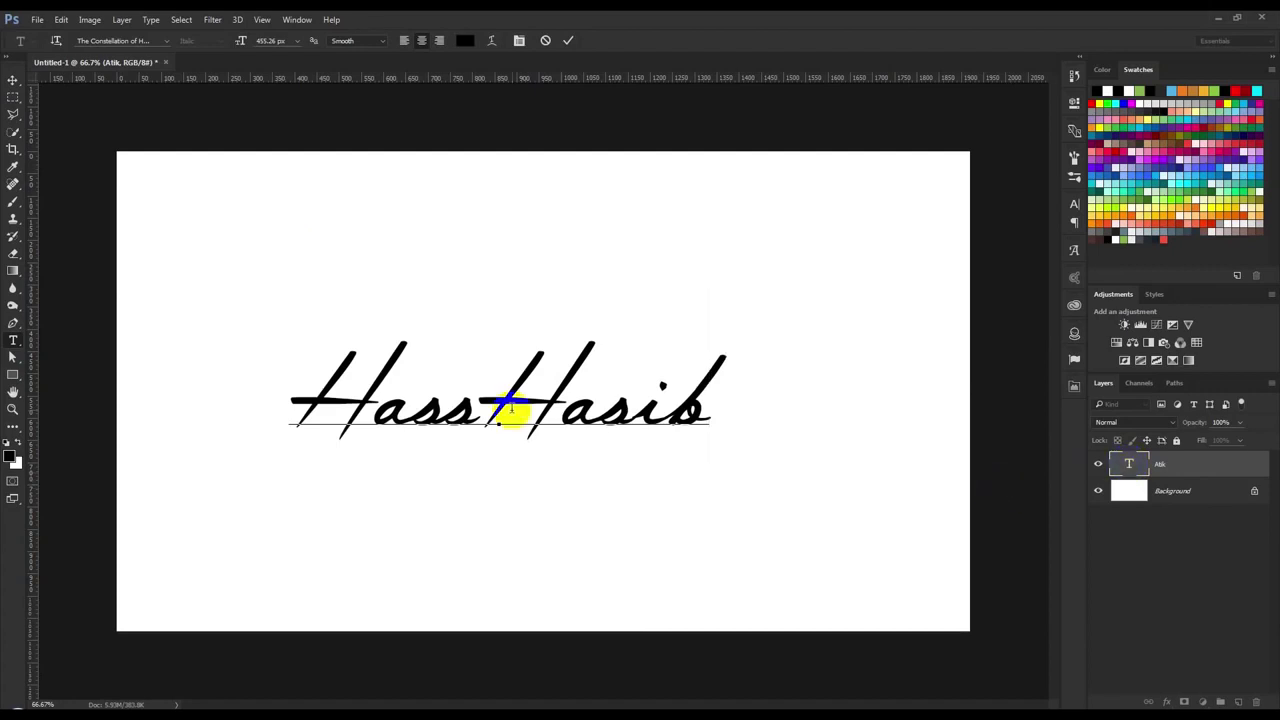
{"action": "left_click", "coordinate": [567, 43]}
Duplicate the name line below, retype it as 'Photography' and shrink it to about 149 px.
{"action": "key", "text": "v"}
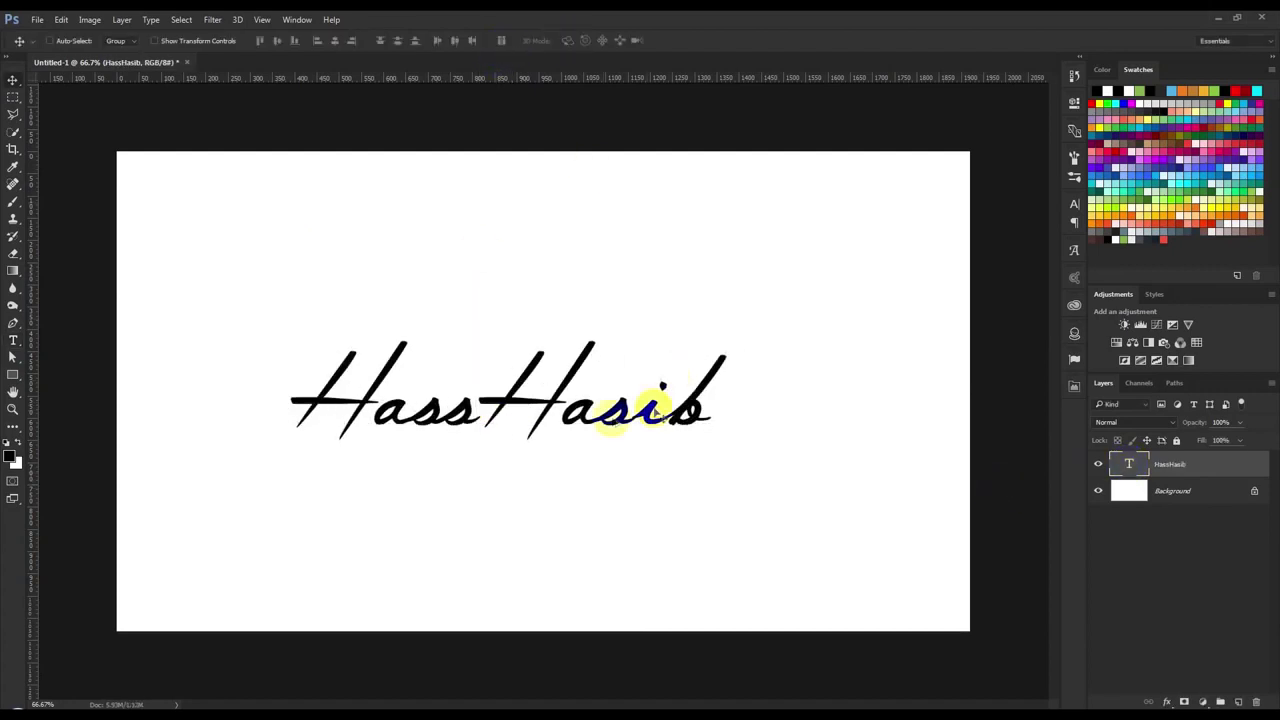
{"action": "scroll", "coordinate": [560, 410], "scroll_direction": "up", "scroll_amount": 2}
{"action": "left_click_drag", "start_coordinate": [657, 429], "coordinate": [657, 517]}
{"action": "double_click", "coordinate": [1139, 463]}
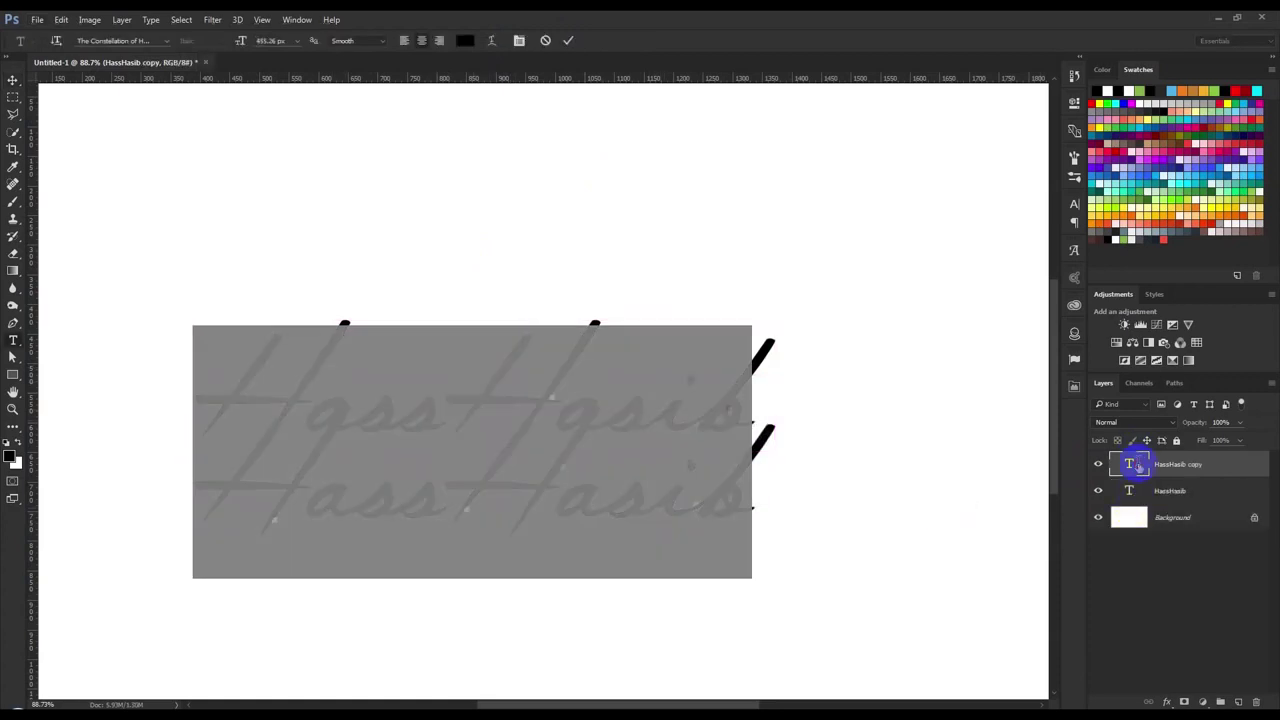
{"action": "type", "text": "Photo"}
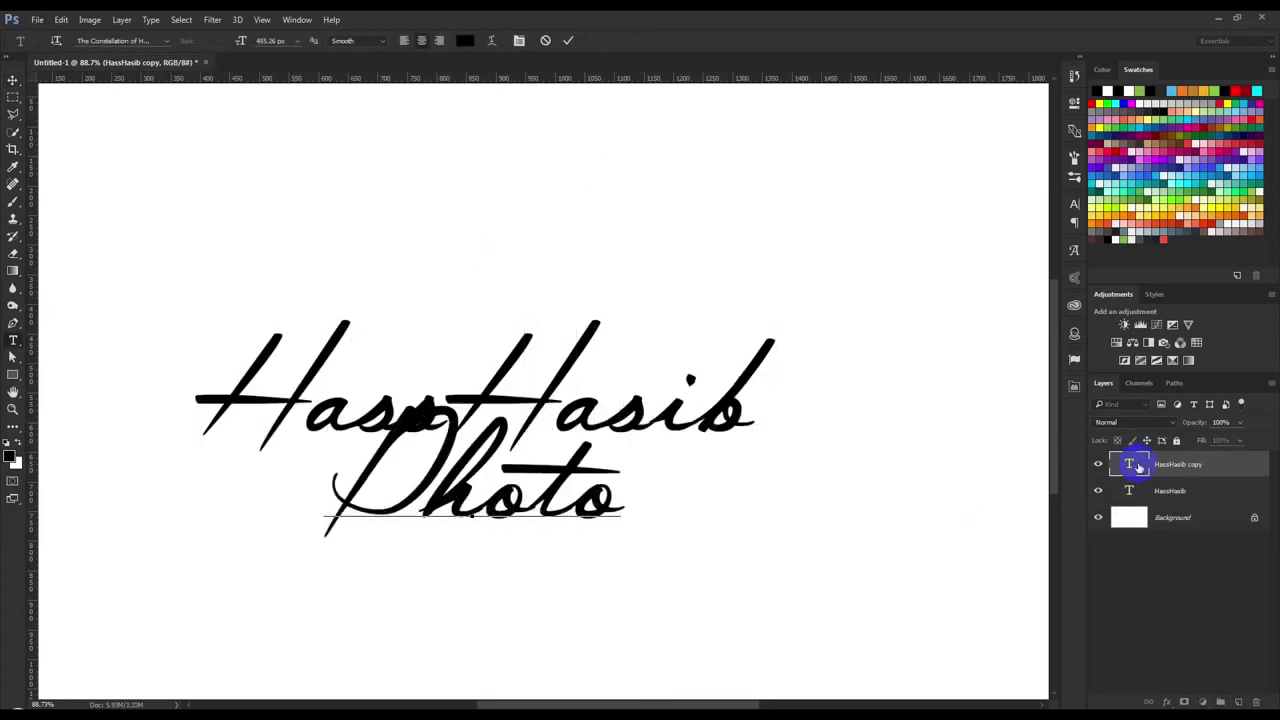
{"action": "type", "text": "graphy"}
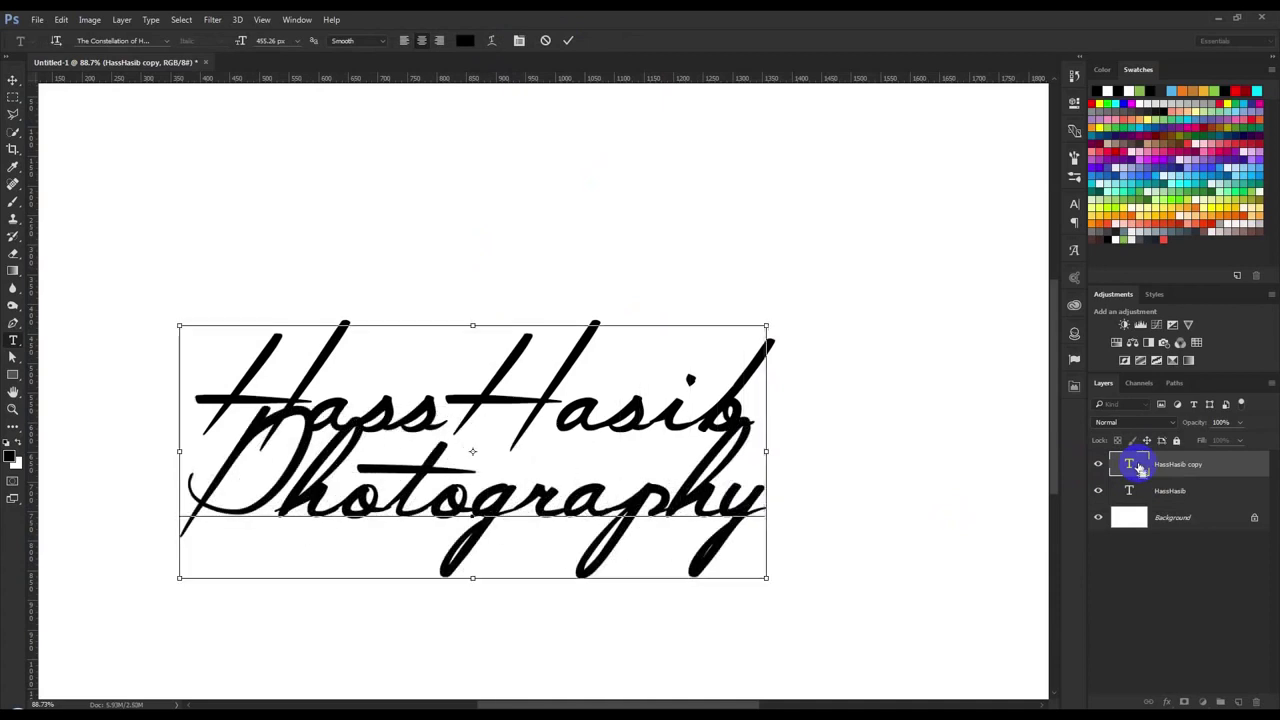
{"action": "key", "text": "ctrl+a"}
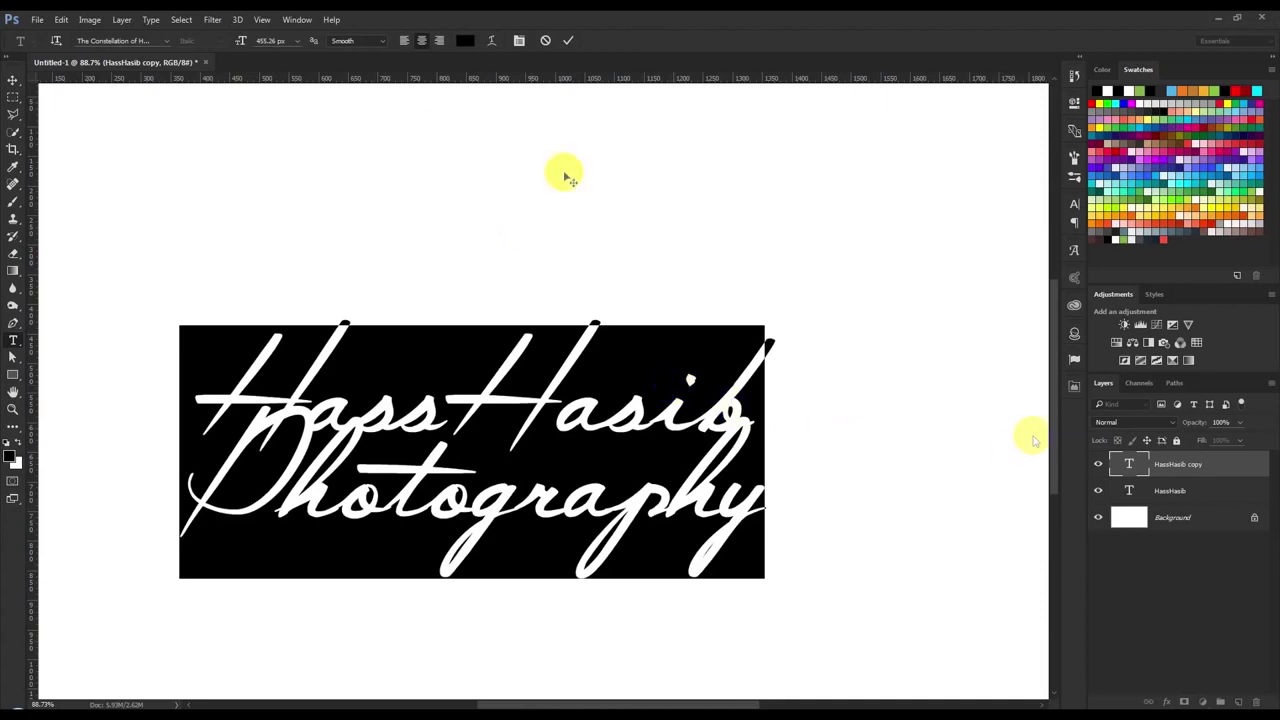
{"action": "left_click", "coordinate": [270, 41]}
{"action": "left_click_drag", "start_coordinate": [241, 41], "coordinate": [34, 114]}
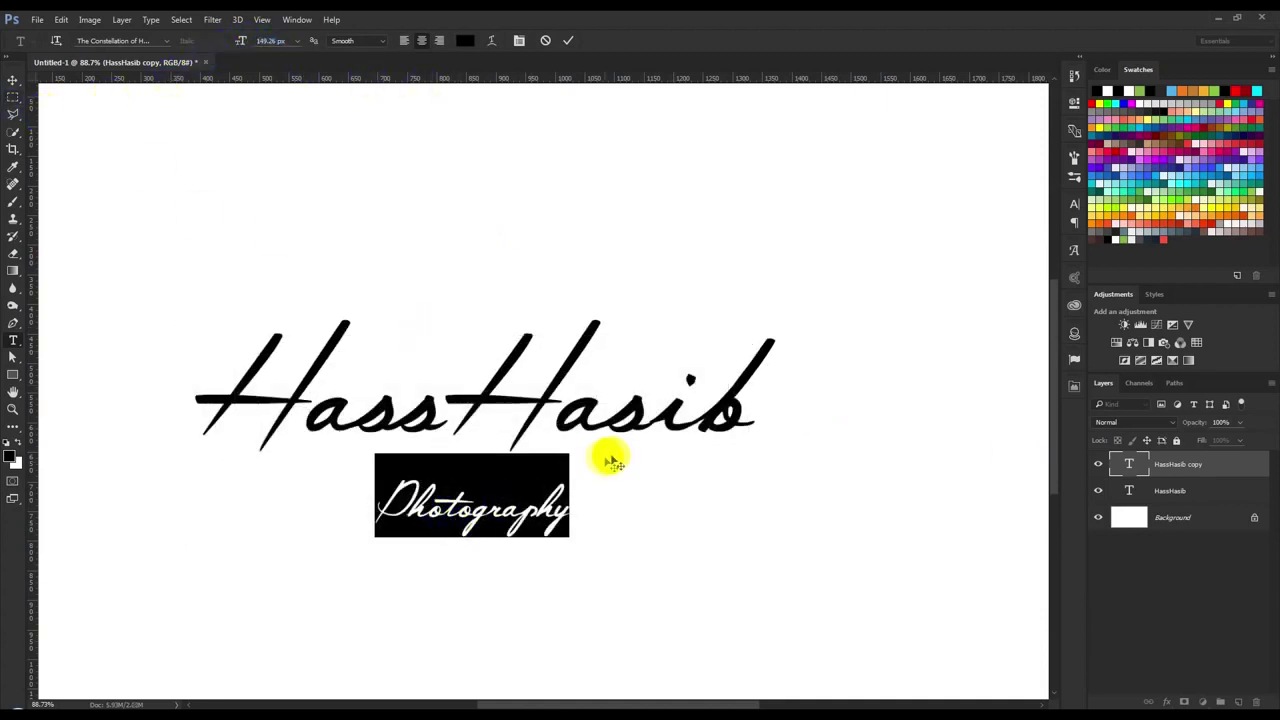
{"action": "key", "text": "ctrl+Return"}
Move and resize Photography so it lines up under the name.
{"action": "mouse_move", "coordinate": [749, 451]}
{"action": "left_mouse_down"}
{"action": "mouse_move", "coordinate": [784, 480]}
{"action": "mouse_move", "coordinate": [820, 474]}
{"action": "left_mouse_up"}
{"action": "key", "text": "ctrl+t"}
{"action": "left_click_drag", "start_coordinate": [571, 513], "coordinate": [526, 517]}
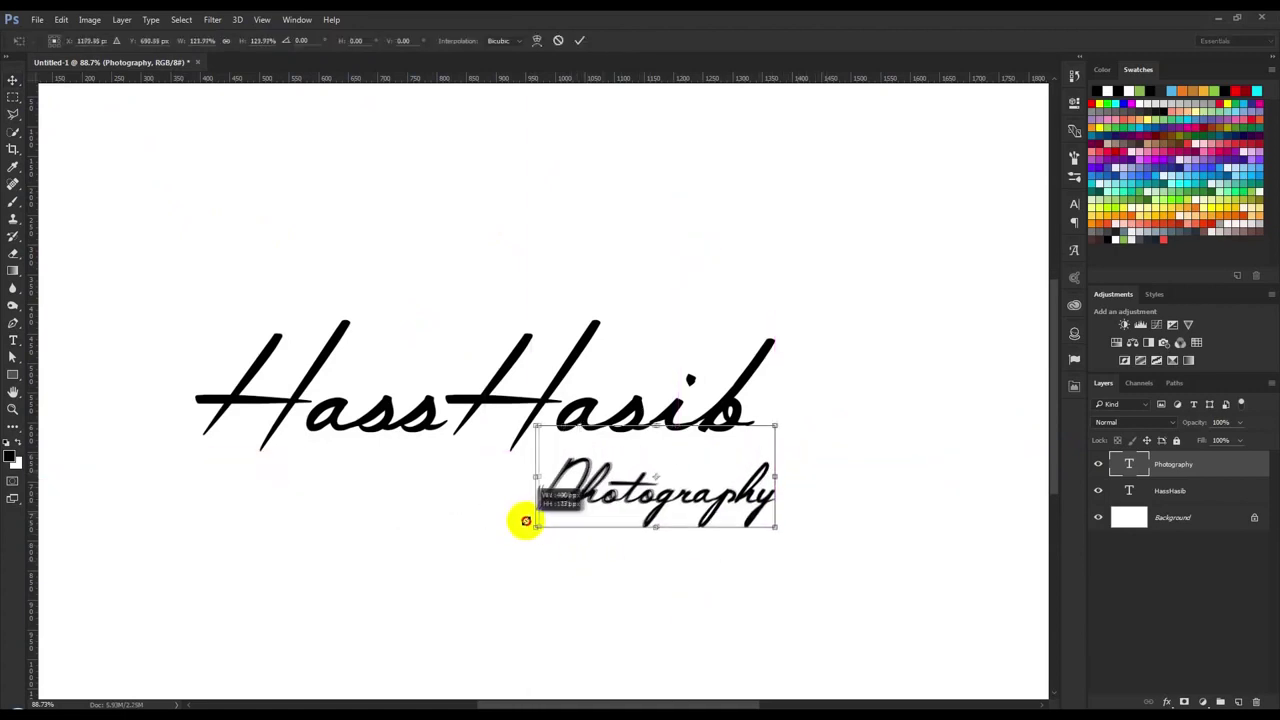
{"action": "key", "text": "Return"}
{"action": "left_click_drag", "start_coordinate": [714, 534], "coordinate": [733, 537]}
Set Photography in Roboto Slab at 66.66 px, nudge it up, and fit the canvas on screen.
{"action": "double_click", "coordinate": [1129, 464]}
{"action": "left_click", "coordinate": [167, 44]}
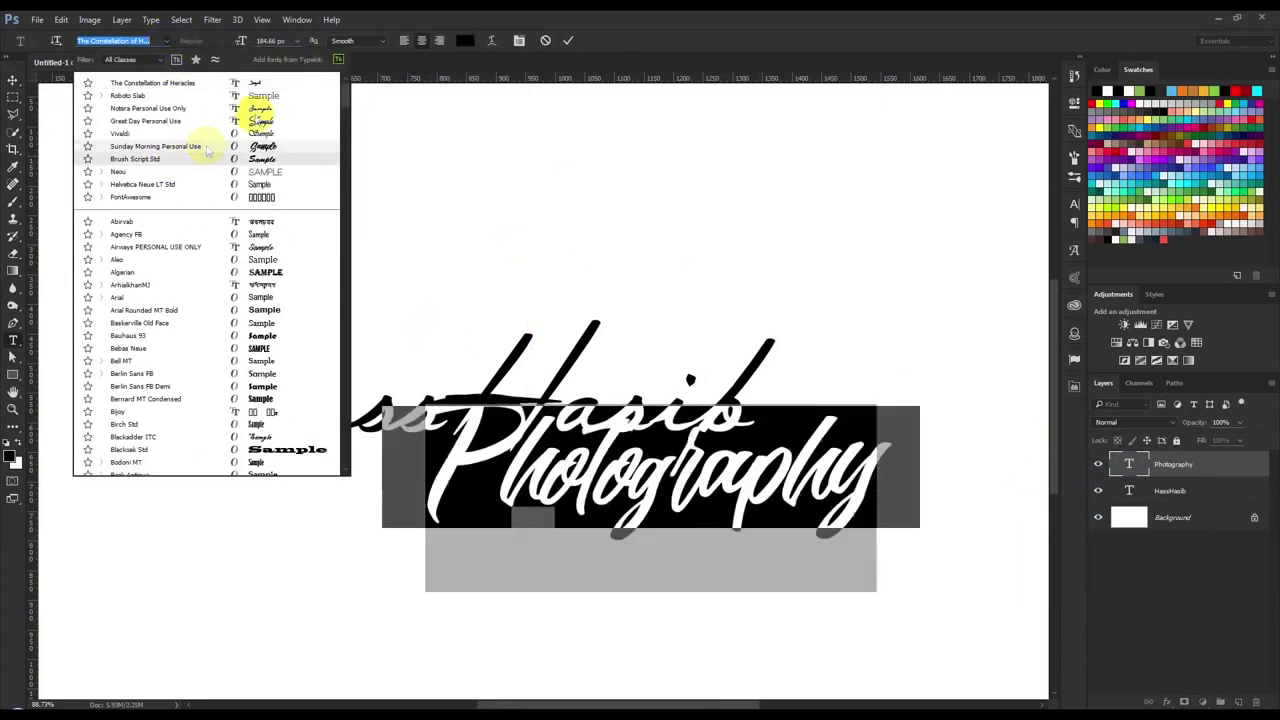
{"action": "left_click", "coordinate": [279, 94]}
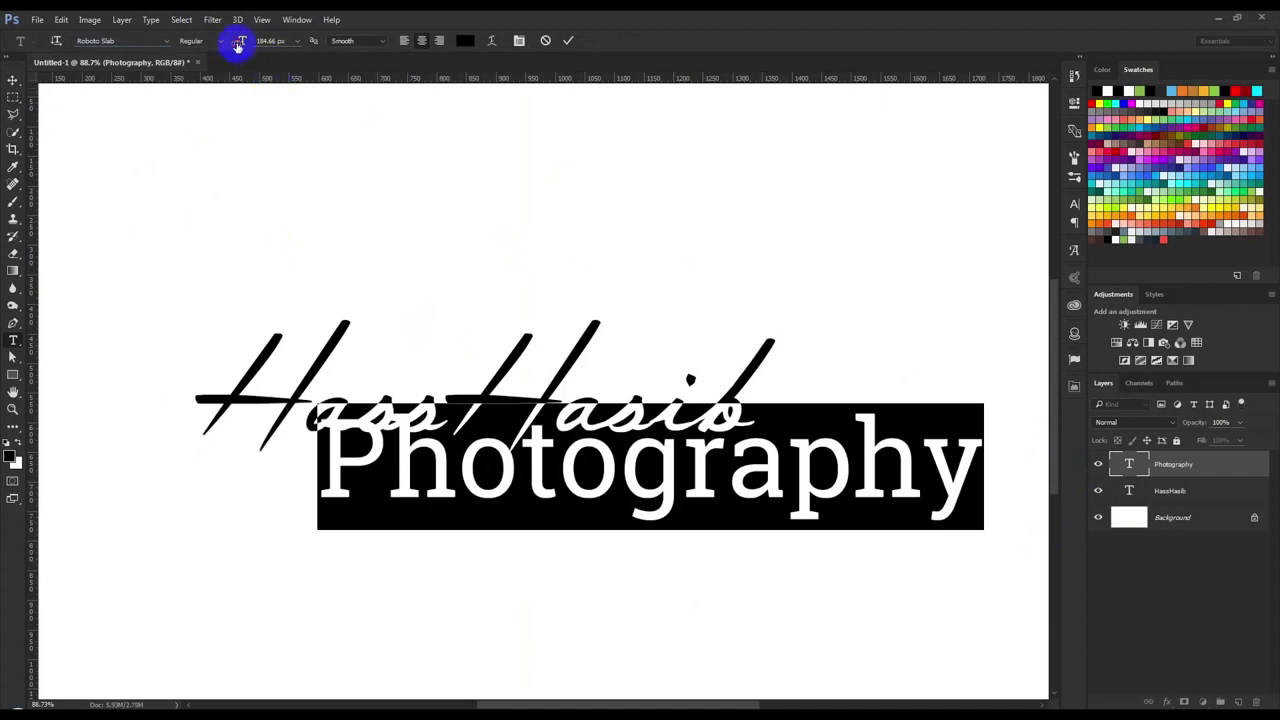
{"action": "left_click_drag", "start_coordinate": [240, 44], "coordinate": [455, 200]}
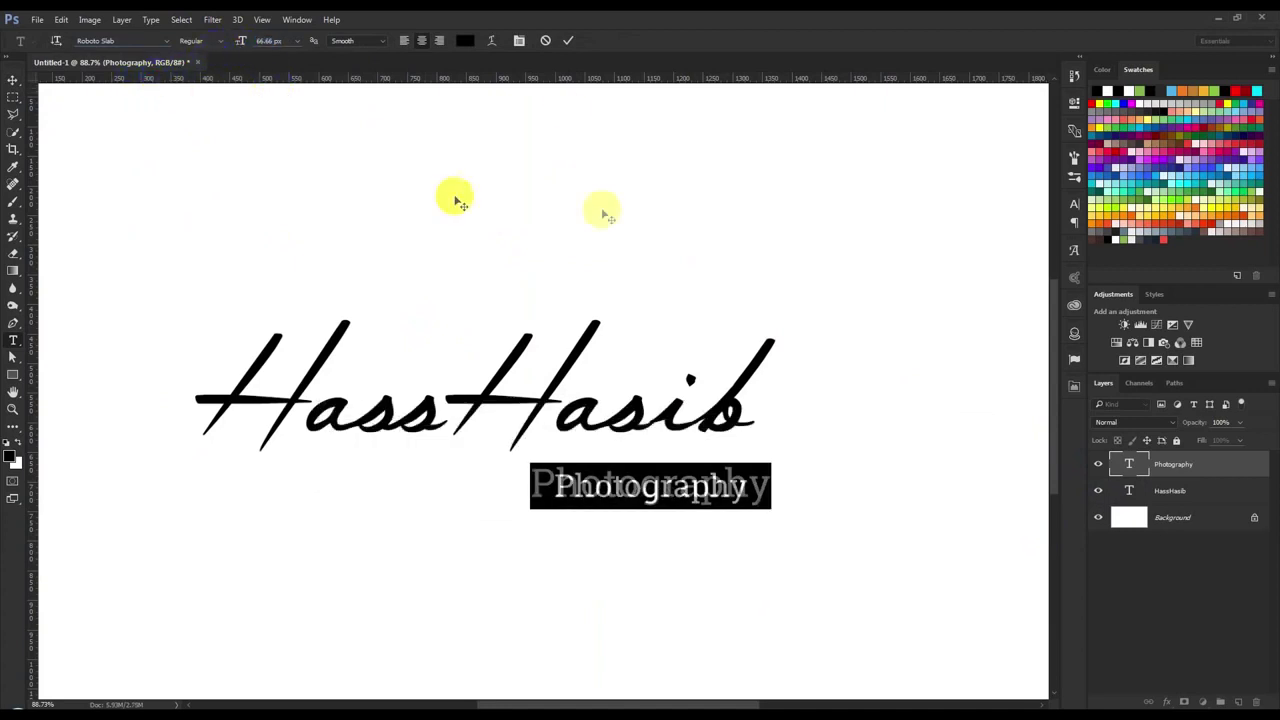
{"action": "left_click", "coordinate": [568, 40]}
{"action": "key", "text": "v"}
{"action": "left_click_drag", "start_coordinate": [757, 405], "coordinate": [757, 388]}
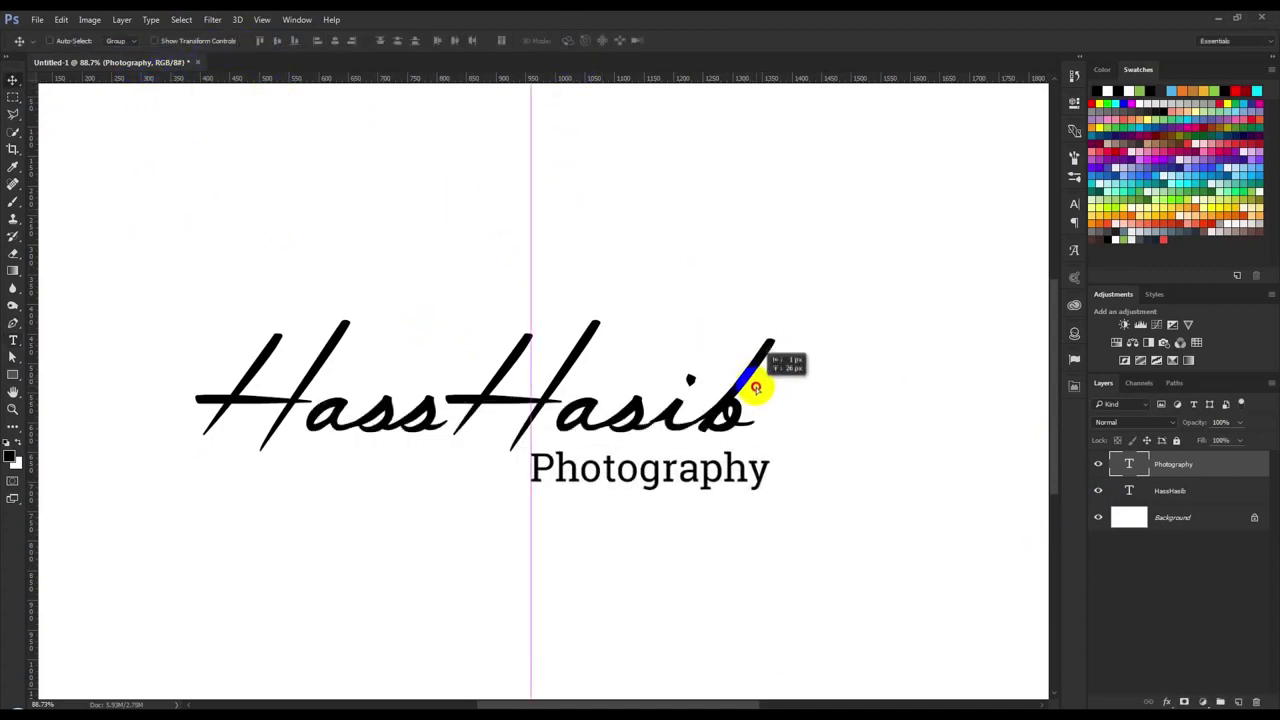
{"action": "key", "text": "ctrl+0"}
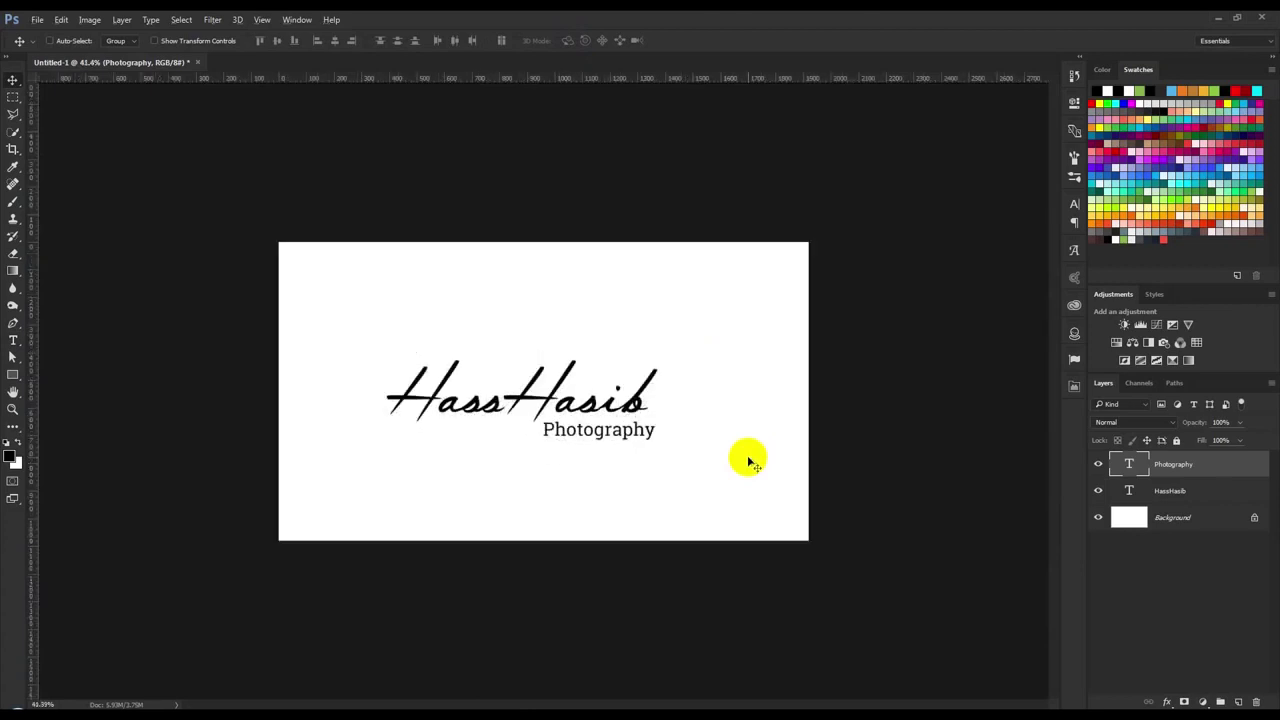
Retype the script name line as a new two-word name and commit it.
{"action": "key", "text": "ctrl+0"}
{"action": "double_click", "coordinate": [1130, 490]}
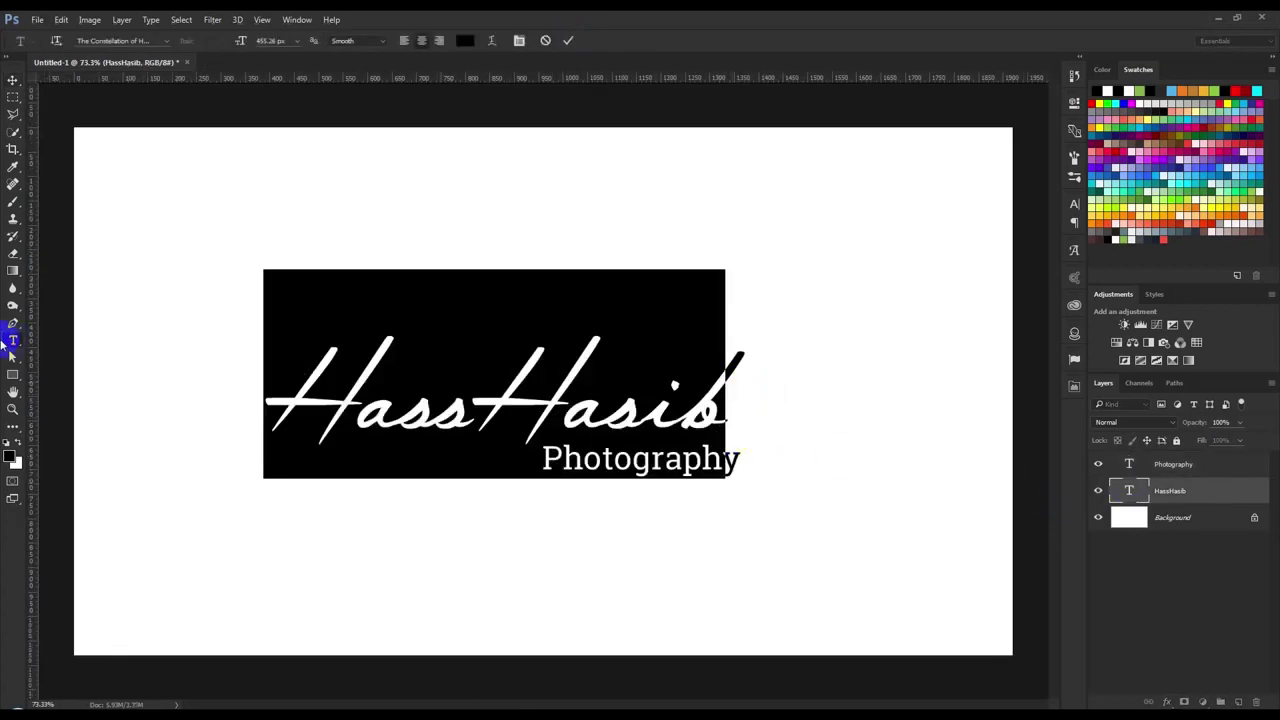
{"action": "type", "text": "Rakib"}
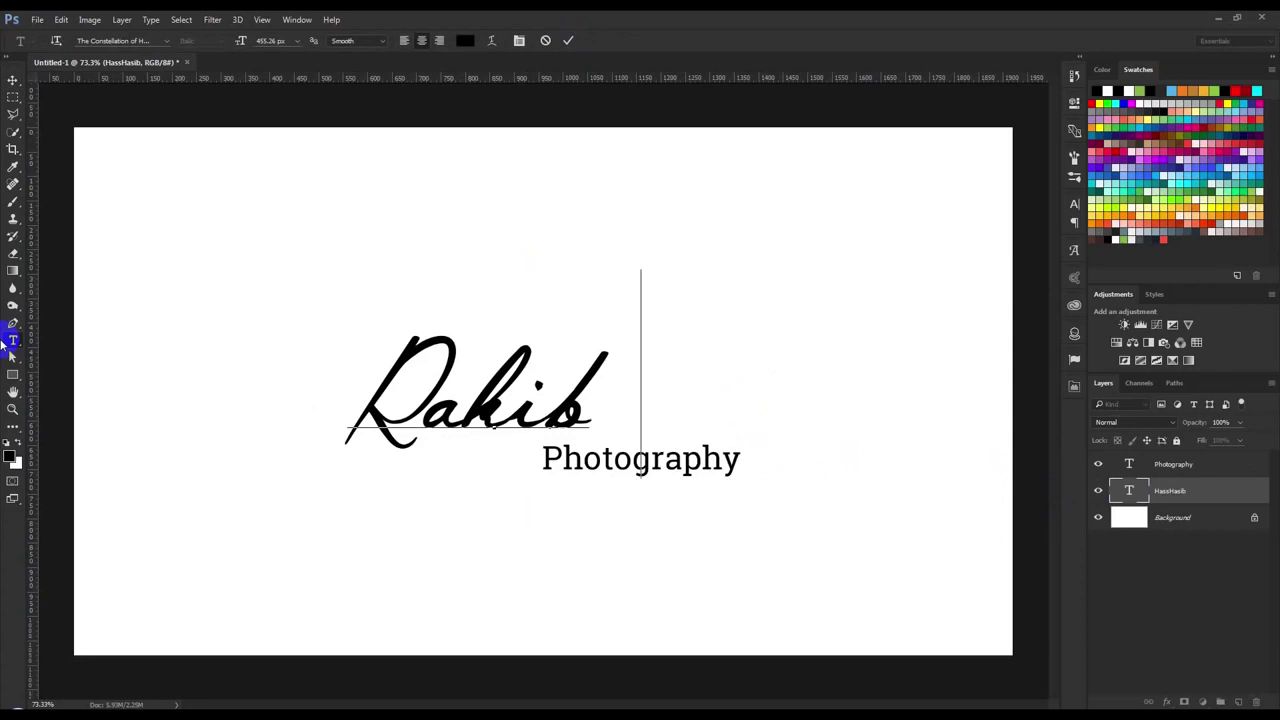
{"action": "type", "text": "H"}
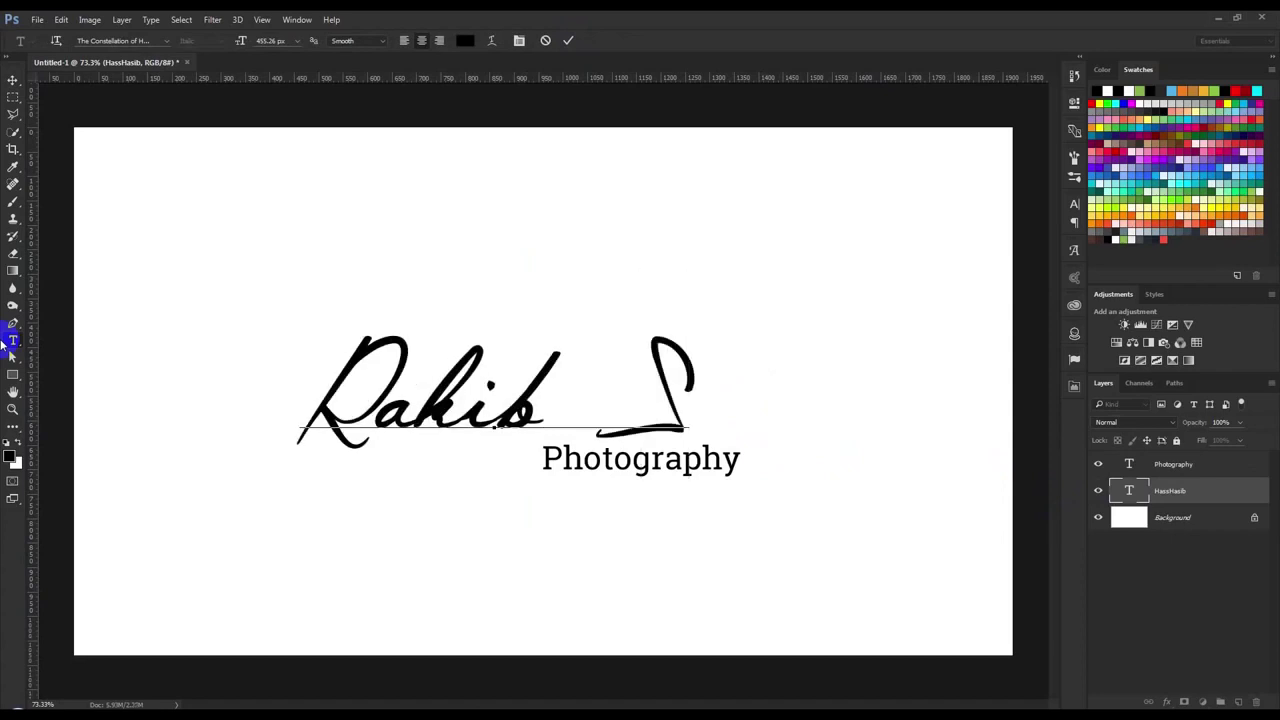
{"action": "key", "text": "BackSpace"}
{"action": "key", "text": "BackSpace"}
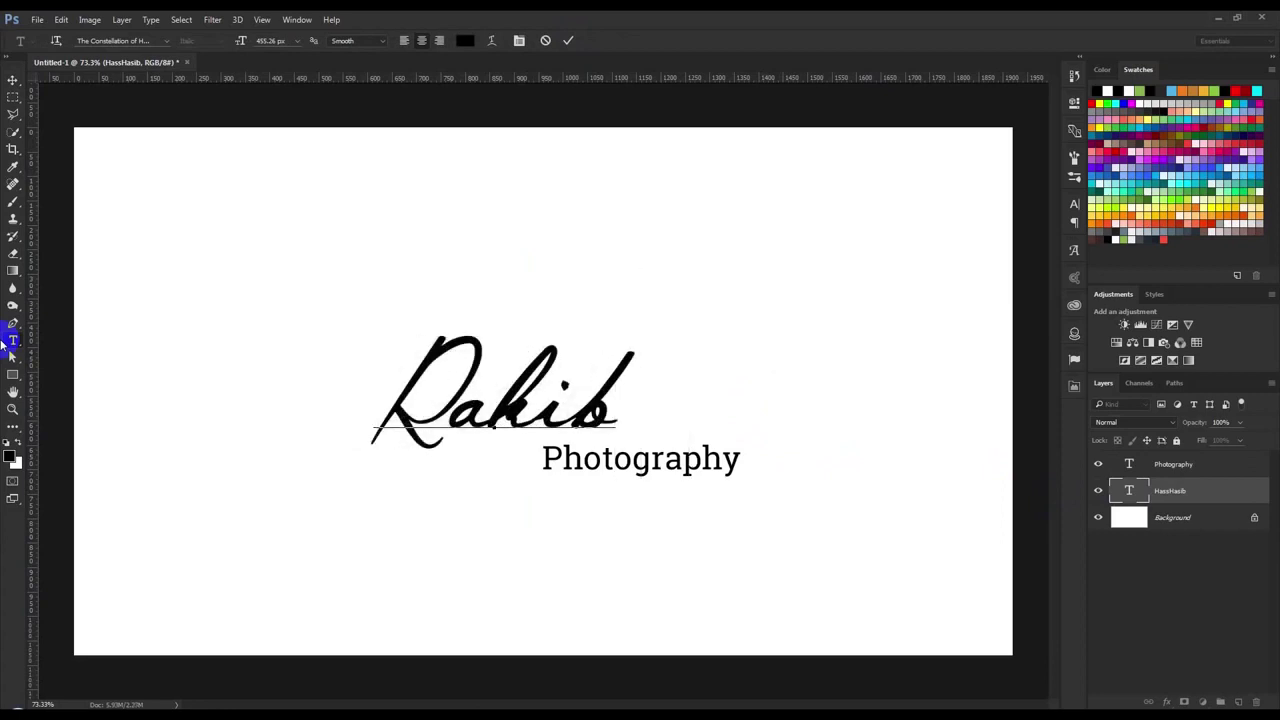
{"action": "type", "text": "H"}
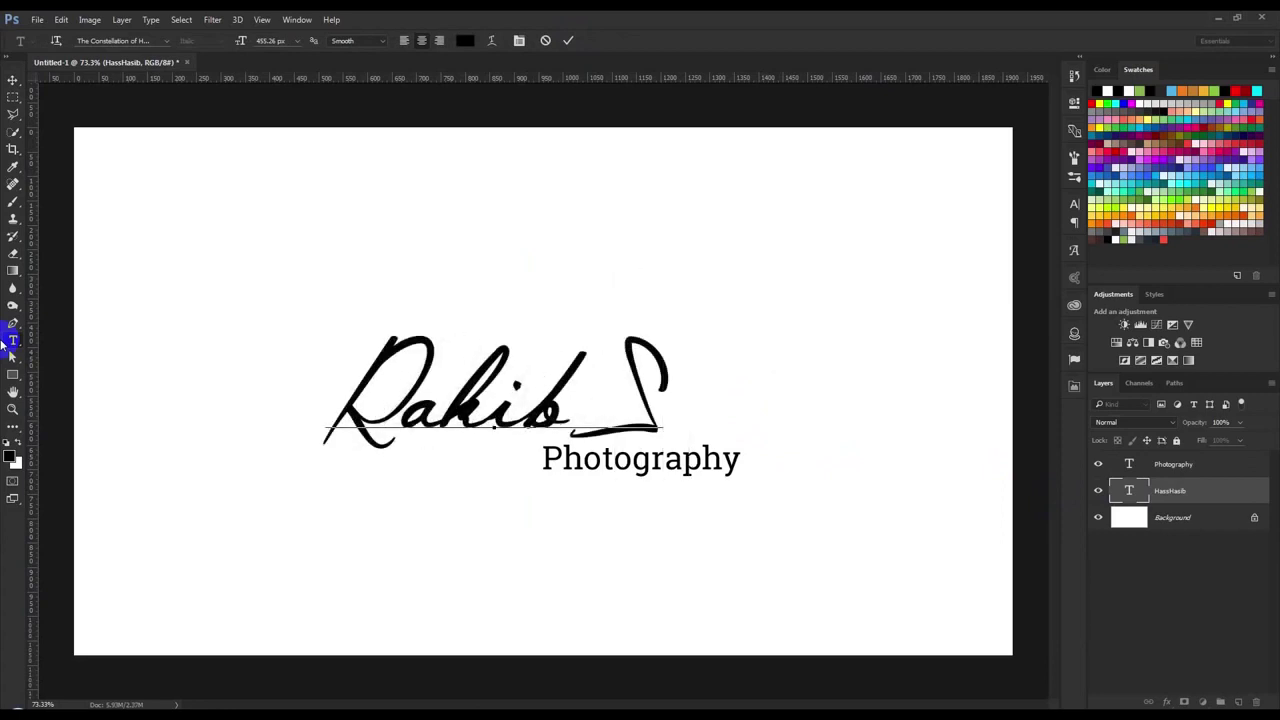
{"action": "type", "text": "tu"}
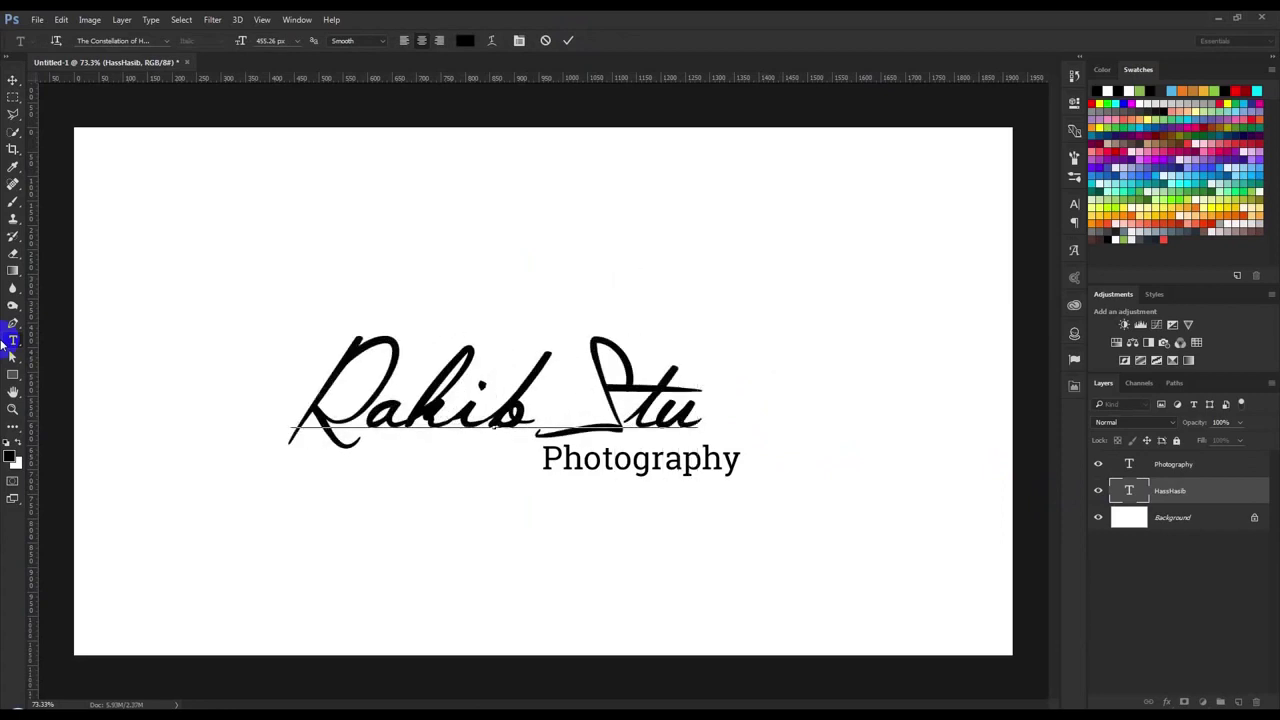
{"action": "type", "text": "do"}
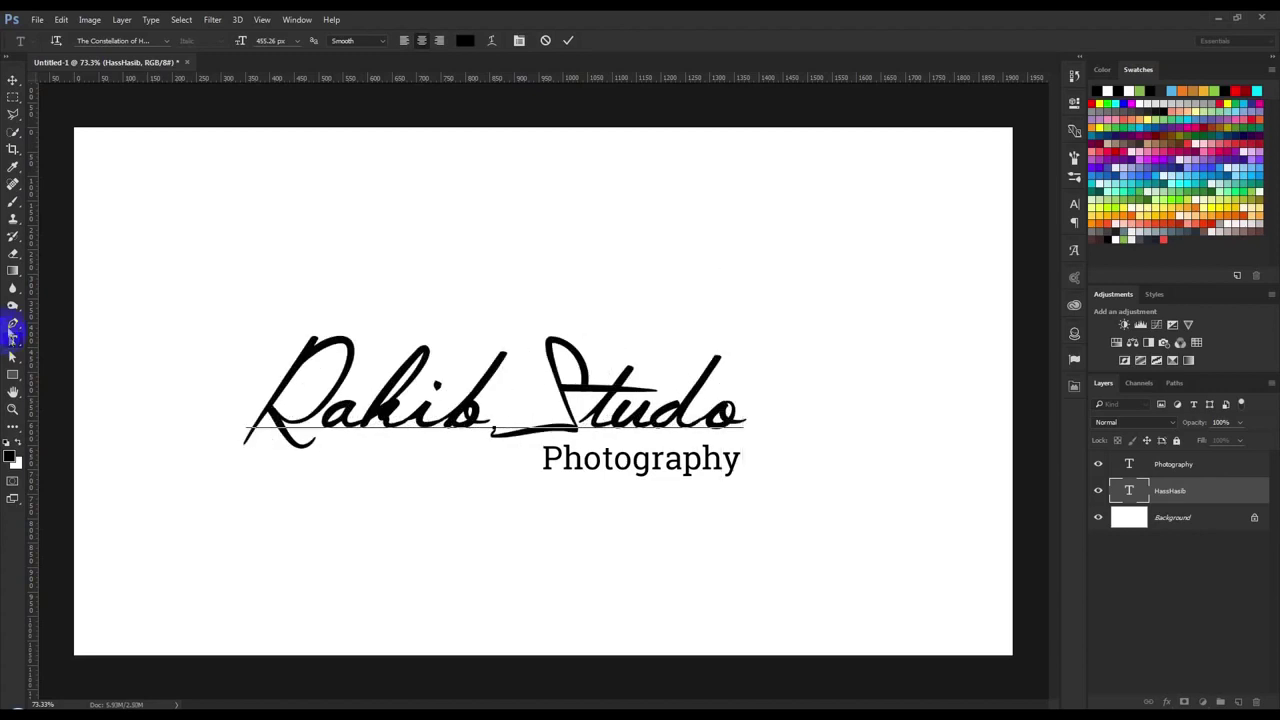
{"action": "left_click", "coordinate": [566, 40]}
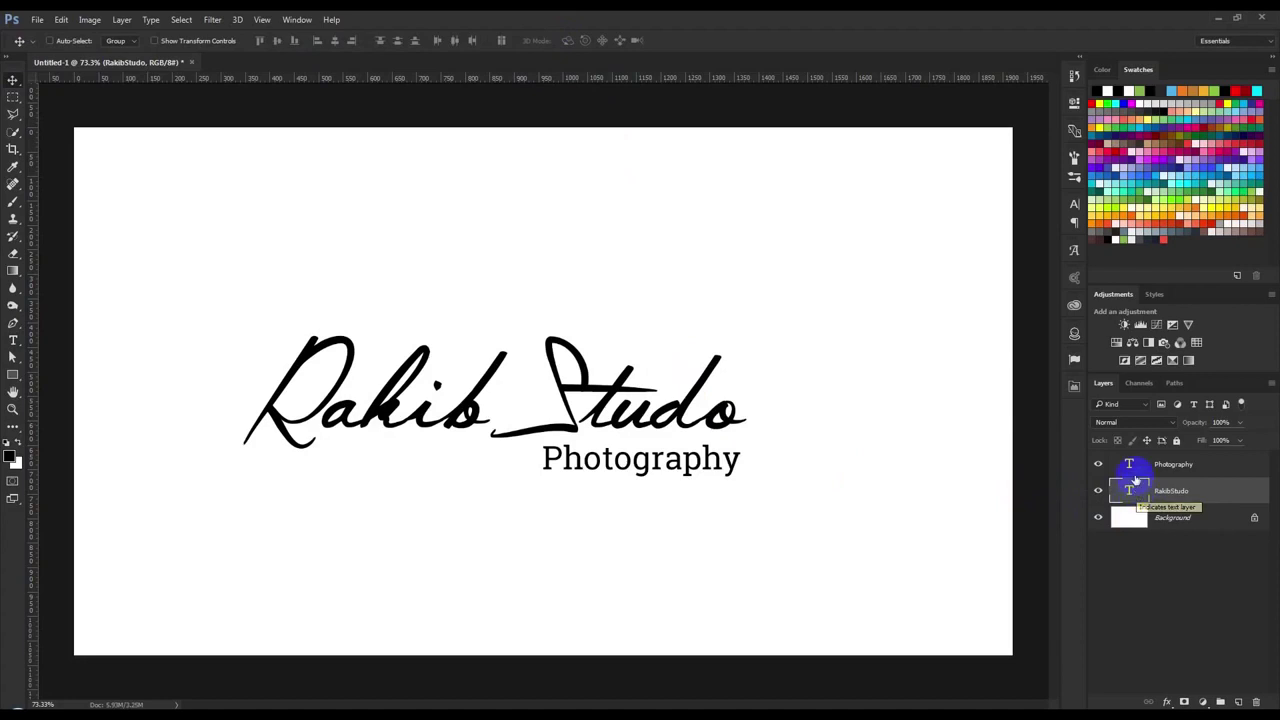
Replace the name text with a different two-word name and commit.
{"action": "double_click", "coordinate": [1131, 490]}
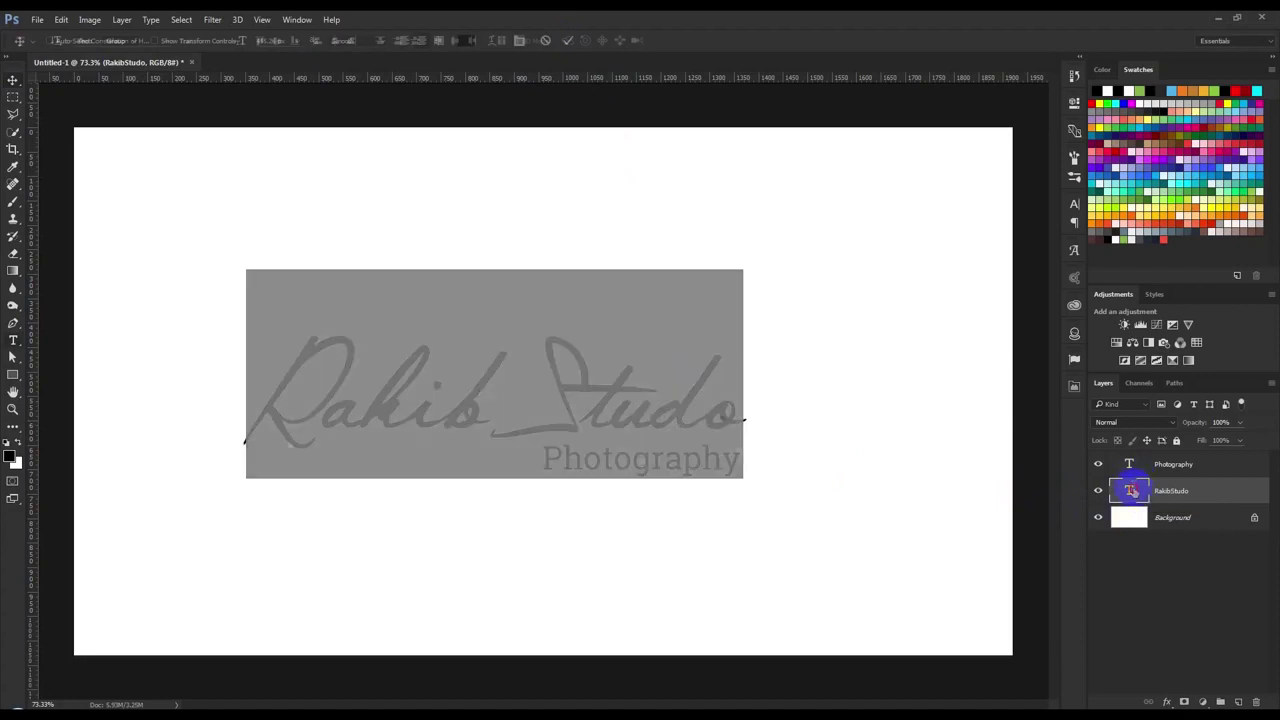
{"action": "key", "text": "ctrl+h"}
{"action": "type", "text": "Kha"}
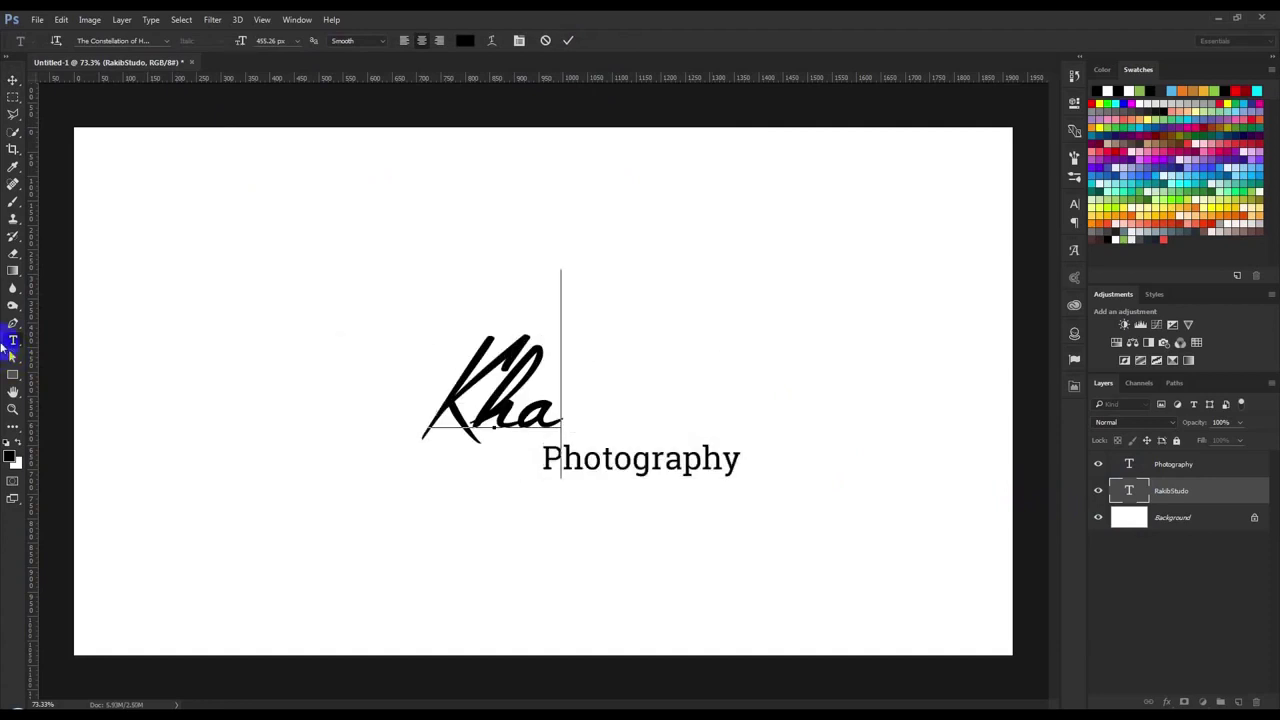
{"action": "type", "text": "n S"}
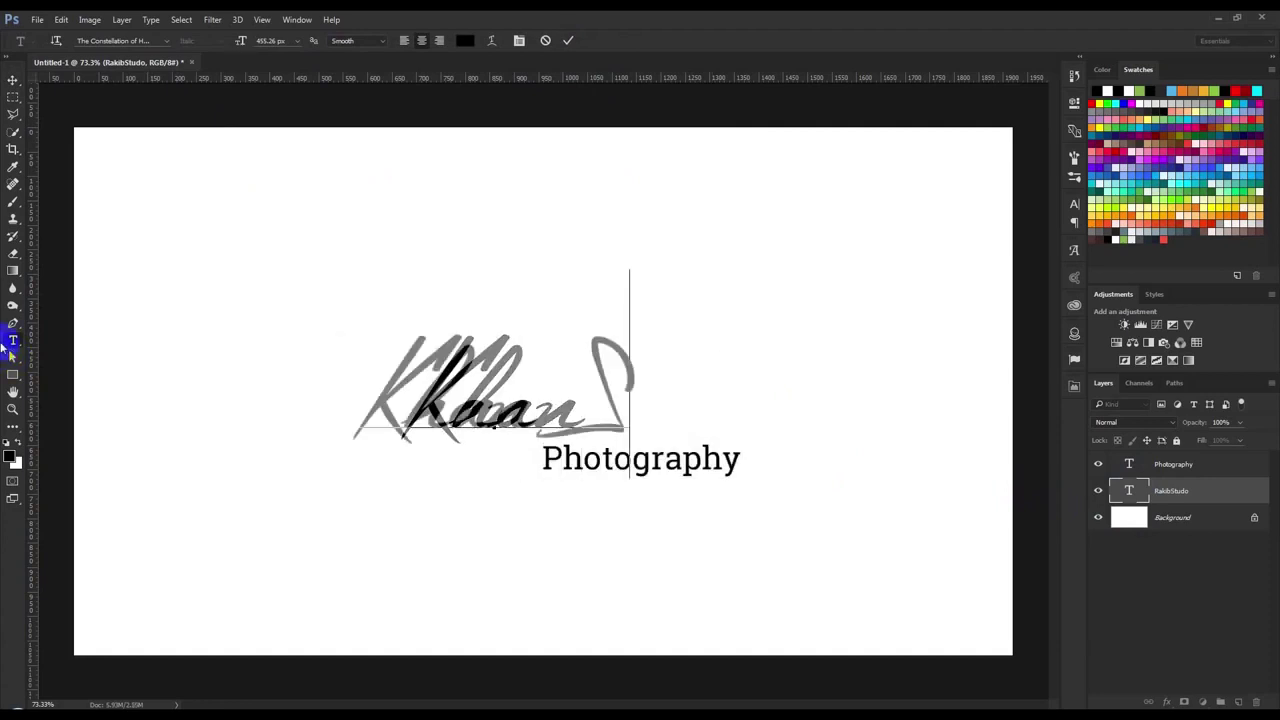
{"action": "type", "text": "habe"}
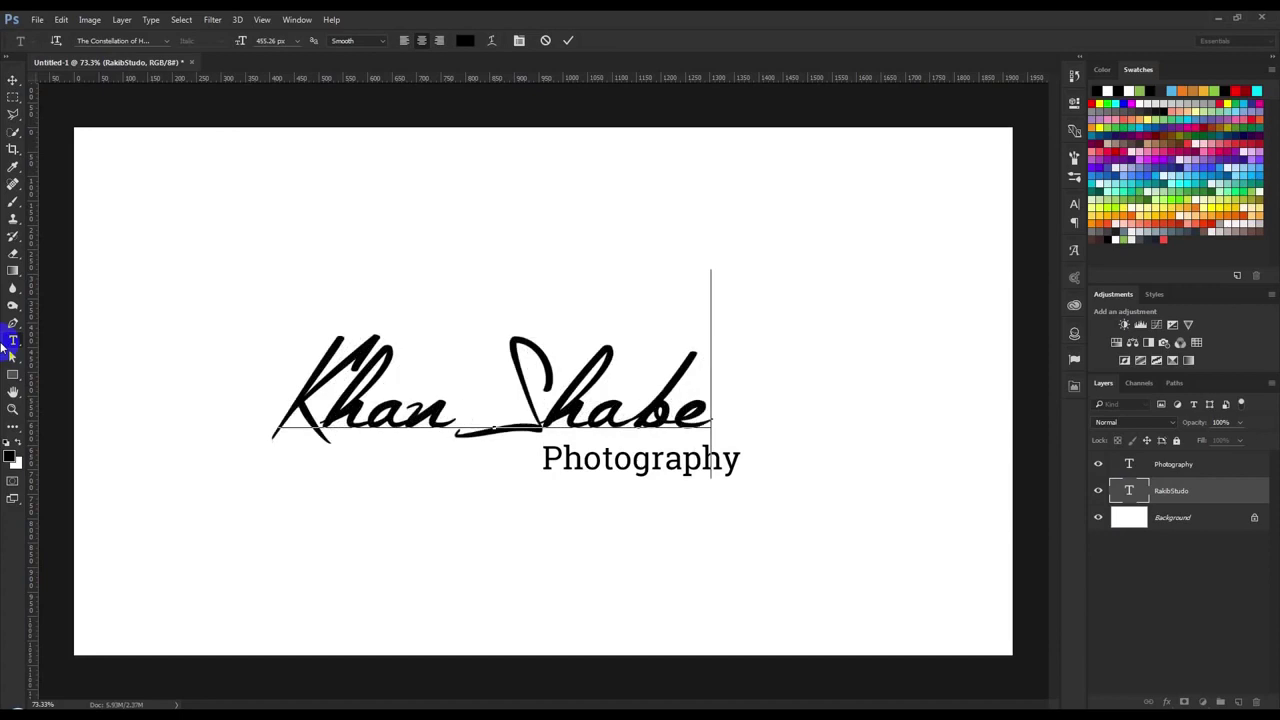
{"action": "left_click", "coordinate": [567, 41]}
Delete the second word from the name layer, keeping only the first word.
{"action": "key", "text": "v"}
{"action": "scroll", "coordinate": [474, 493], "scroll_direction": "up", "scroll_amount": 3}
{"action": "left_click", "coordinate": [1178, 492]}
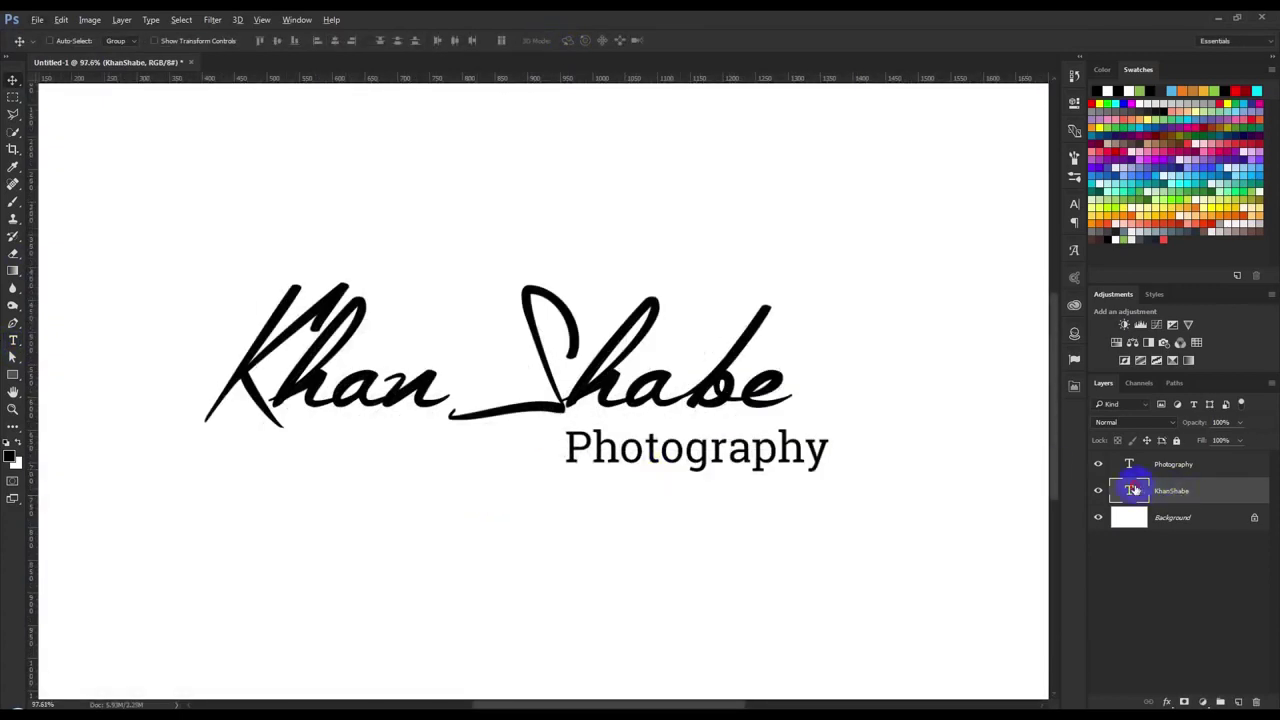
{"action": "double_click", "coordinate": [1133, 490]}
{"action": "left_click_drag", "start_coordinate": [800, 366], "coordinate": [415, 370]}
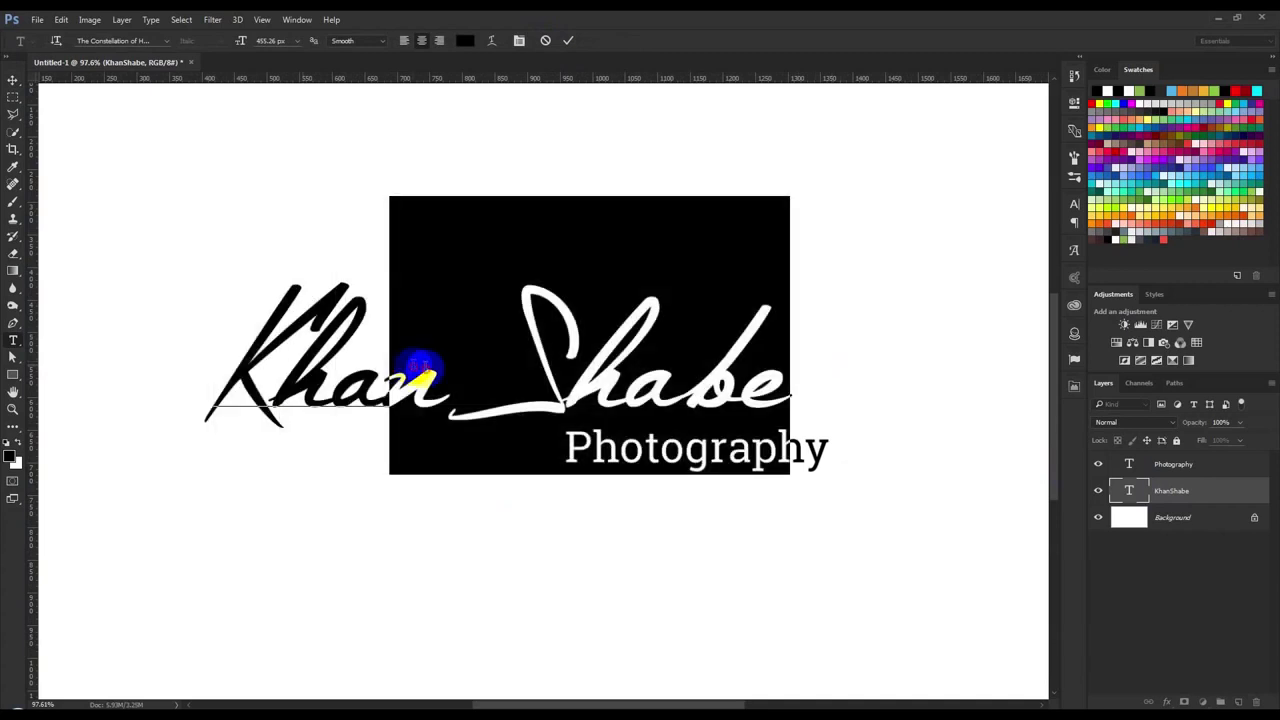
{"action": "key", "text": "BackSpace"}
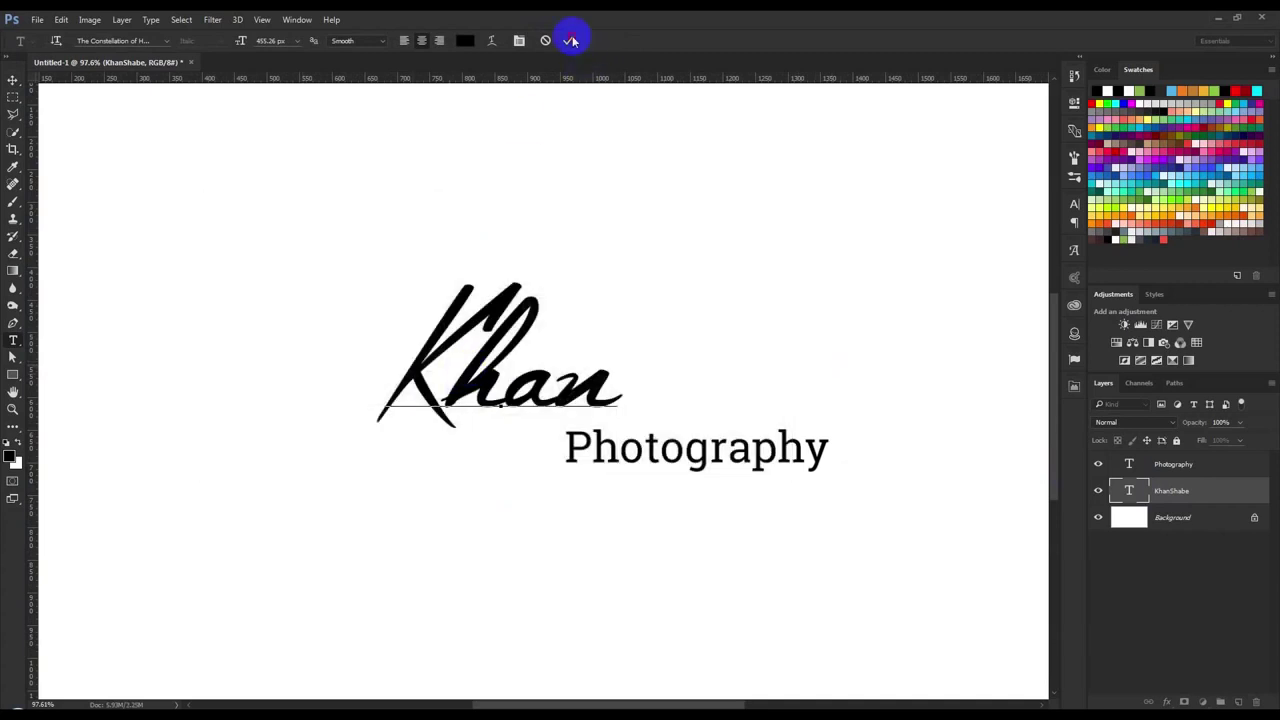
Duplicate the first-word layer and retype the copy as the second word.
{"action": "left_click", "coordinate": [570, 41]}
{"action": "key", "text": "v"}
{"action": "double_click", "coordinate": [1131, 490]}
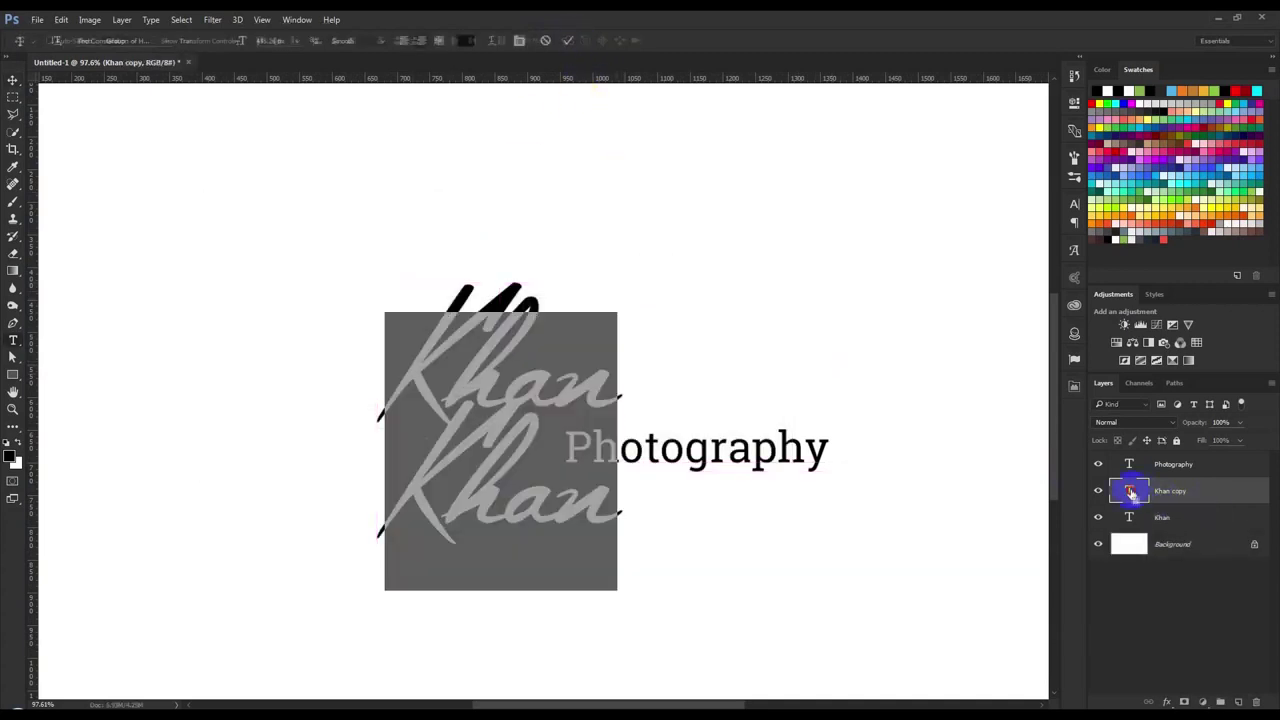
{"action": "type", "text": "Shabe"}
{"action": "left_click", "coordinate": [570, 40]}
{"action": "key", "text": "v"}
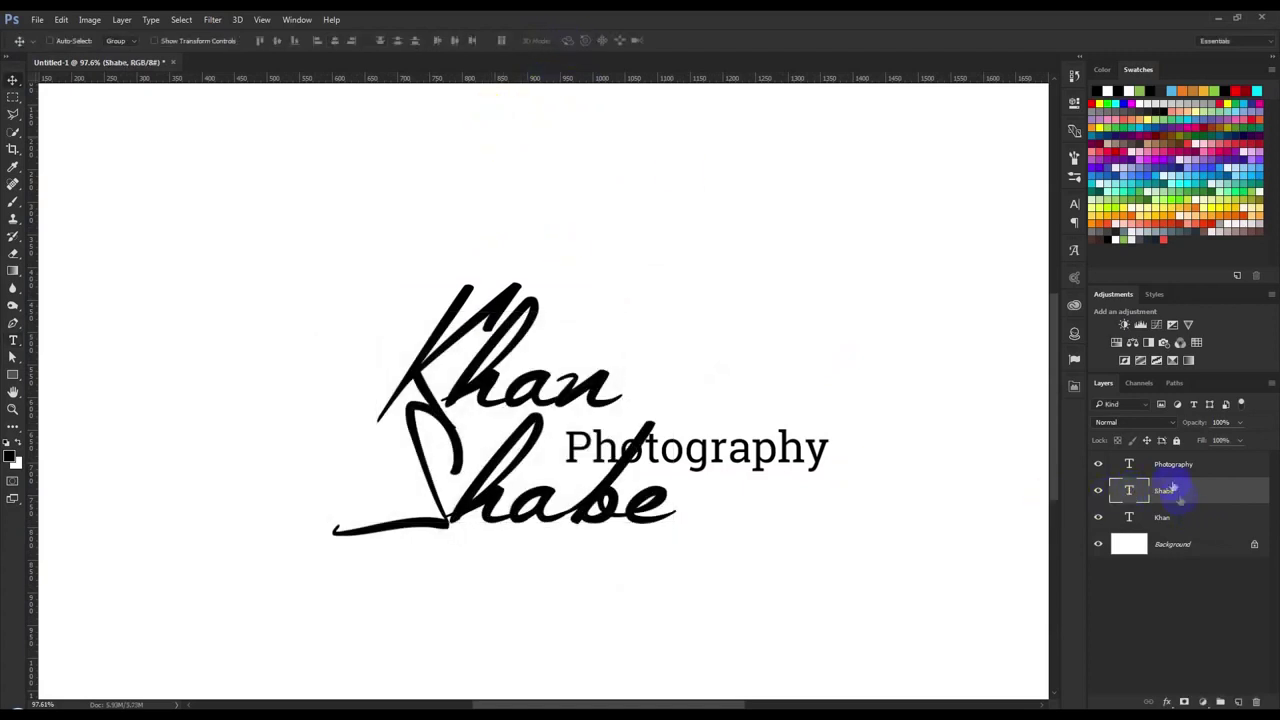
Enlarge the first word and move it left so it overlaps the second word.
{"action": "left_click", "coordinate": [1162, 516]}
{"action": "left_click_drag", "start_coordinate": [614, 351], "coordinate": [412, 456]}
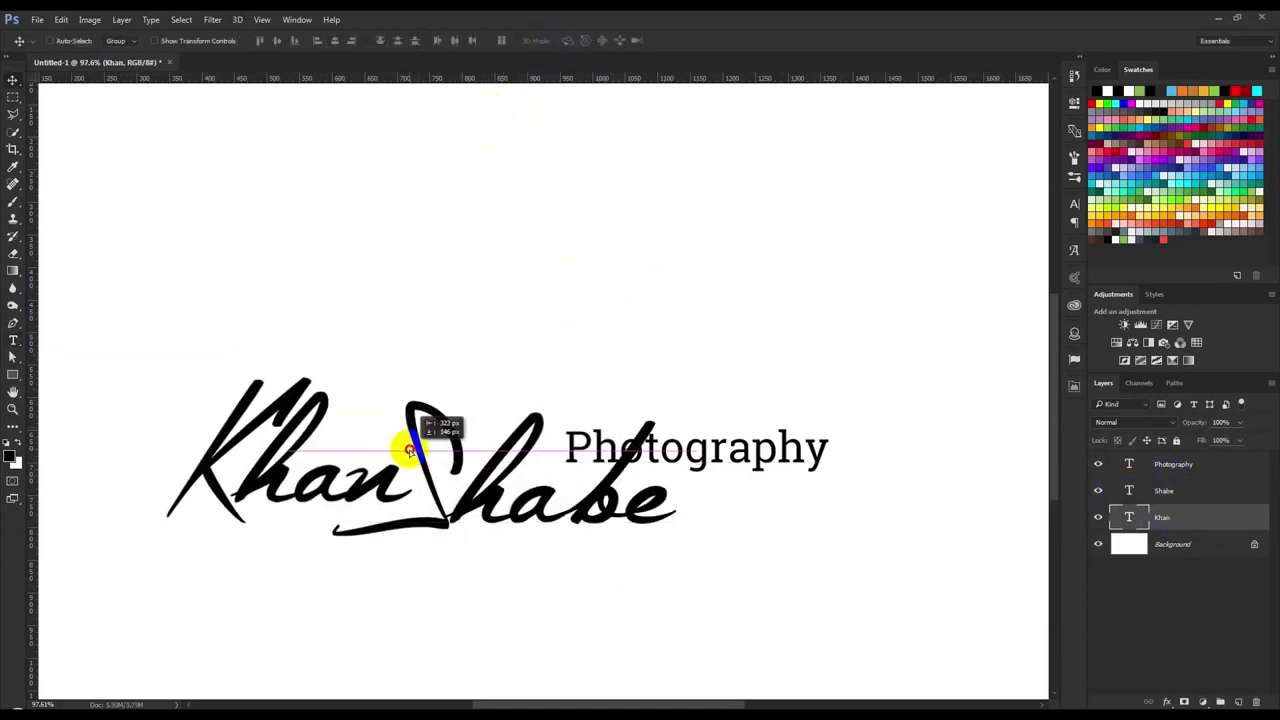
{"action": "double_click", "coordinate": [1129, 517]}
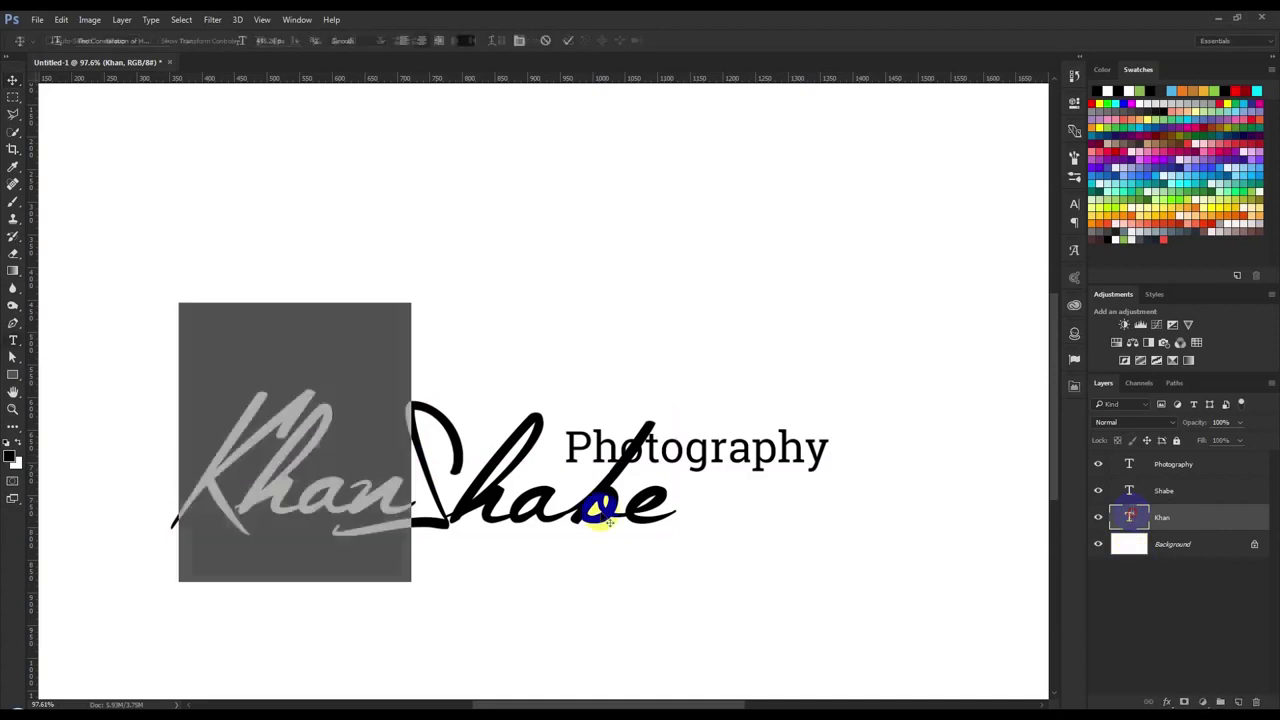
{"action": "mouse_move", "coordinate": [241, 40]}
{"action": "left_mouse_down"}
{"action": "mouse_move", "coordinate": [423, 80]}
{"action": "mouse_move", "coordinate": [418, 16]}
{"action": "left_mouse_up"}
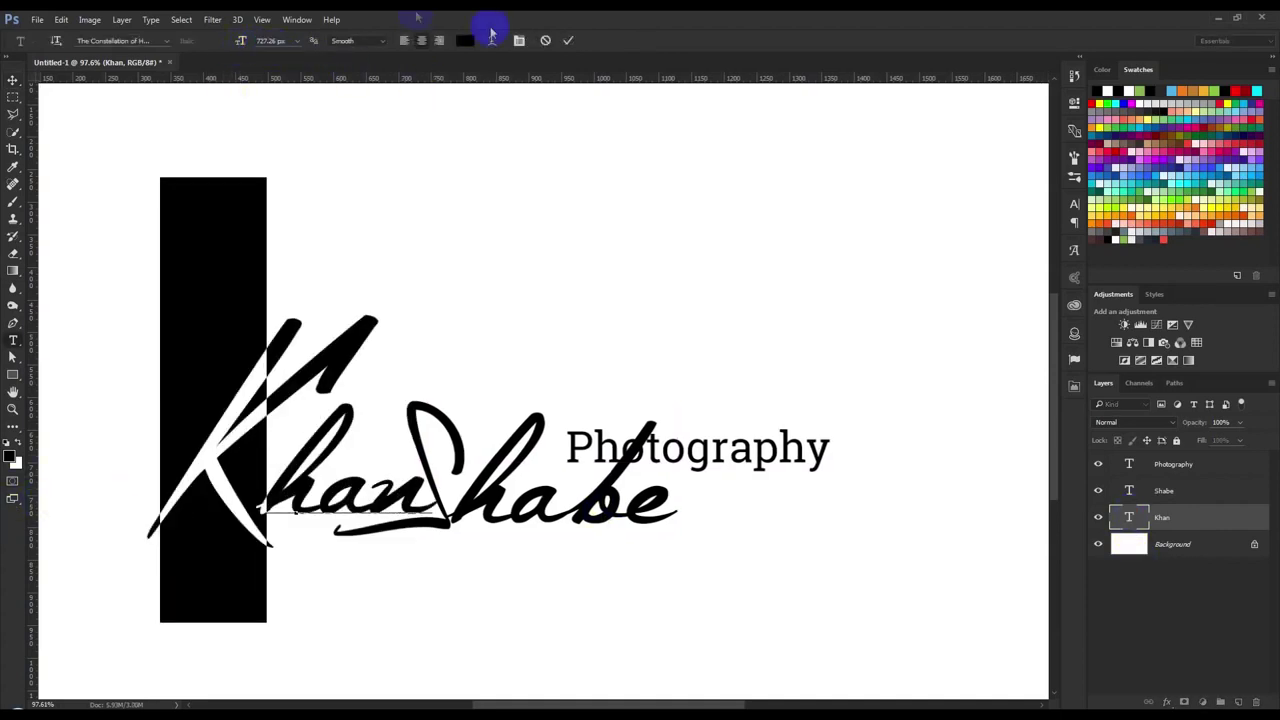
{"action": "left_click", "coordinate": [570, 40]}
{"action": "key", "text": "v"}
{"action": "left_click_drag", "start_coordinate": [503, 191], "coordinate": [469, 193]}
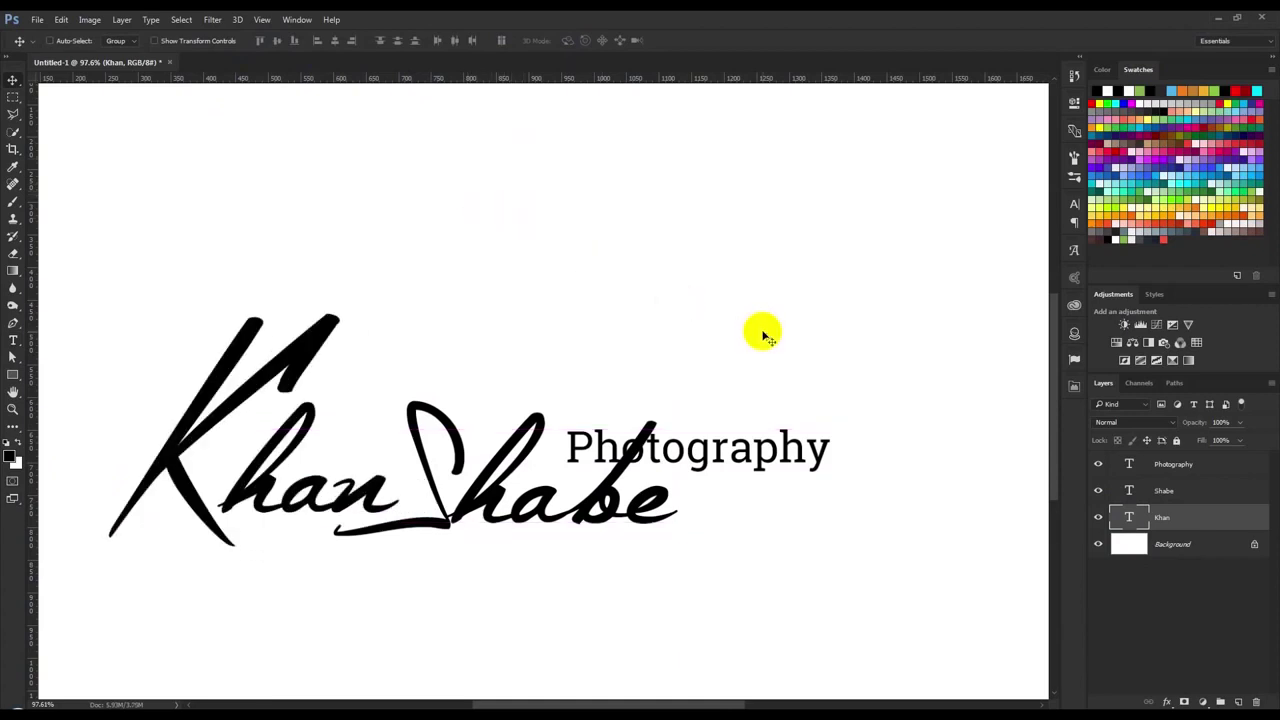
{"action": "key", "text": "ctrl+alt+z"}
{"action": "key", "text": "ctrl+alt+z"}
{"action": "left_click_drag", "start_coordinate": [762, 334], "coordinate": [573, 336]}
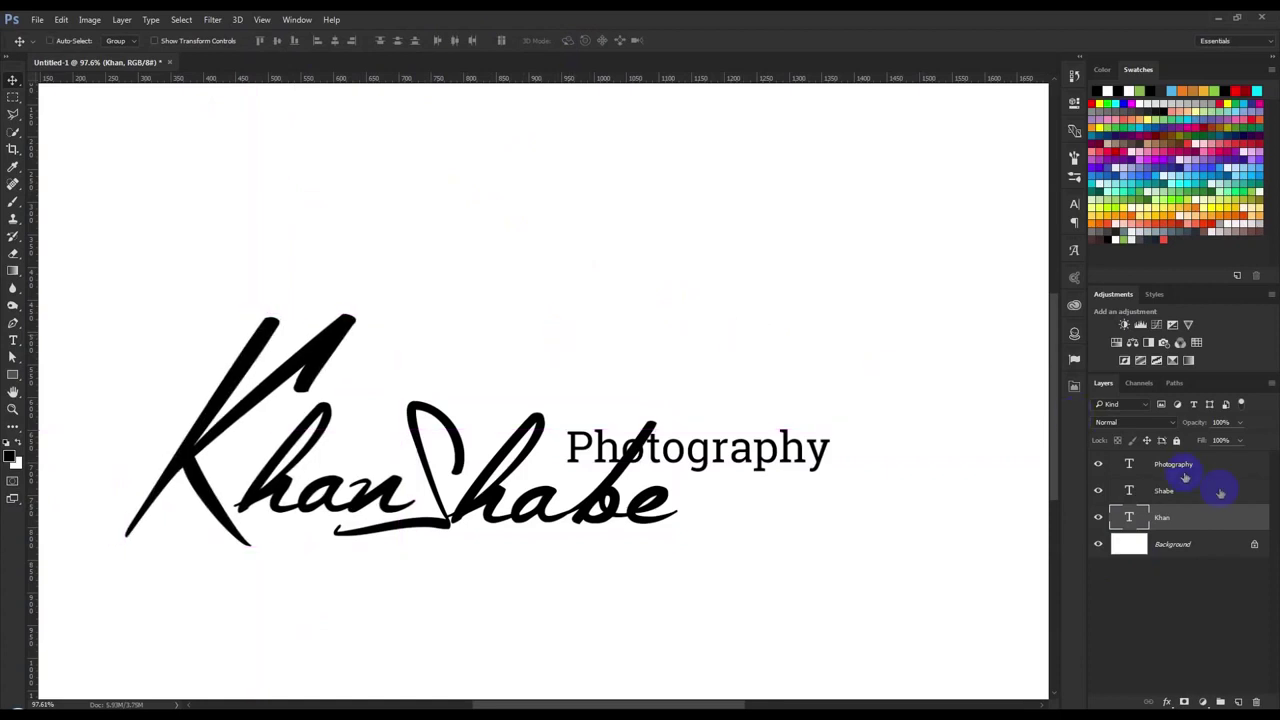
Move the Photography line under the name and narrow it slightly.
{"action": "left_click", "coordinate": [1200, 464]}
{"action": "mouse_move", "coordinate": [829, 441]}
{"action": "left_mouse_down"}
{"action": "mouse_move", "coordinate": [840, 484]}
{"action": "mouse_move", "coordinate": [676, 541]}
{"action": "left_mouse_up"}
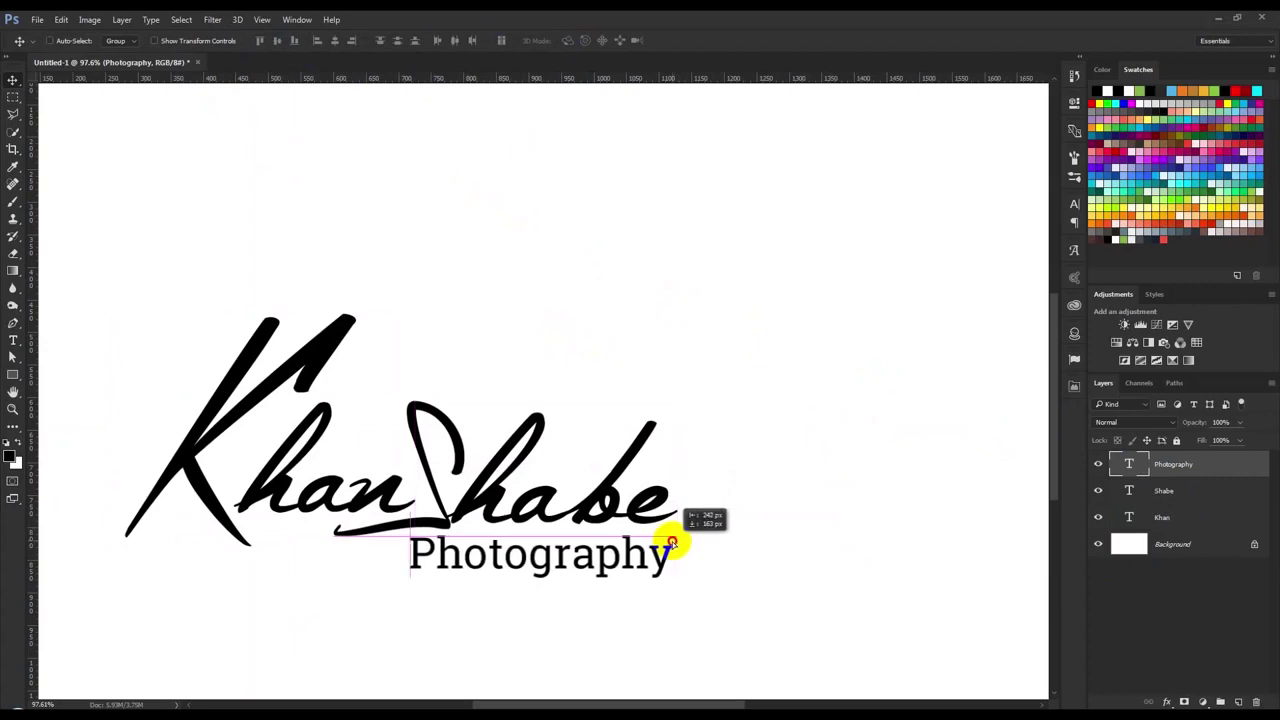
{"action": "left_click_drag", "start_coordinate": [676, 541], "coordinate": [678, 548]}
{"action": "scroll", "coordinate": [678, 548], "scroll_direction": "down", "scroll_amount": 3}
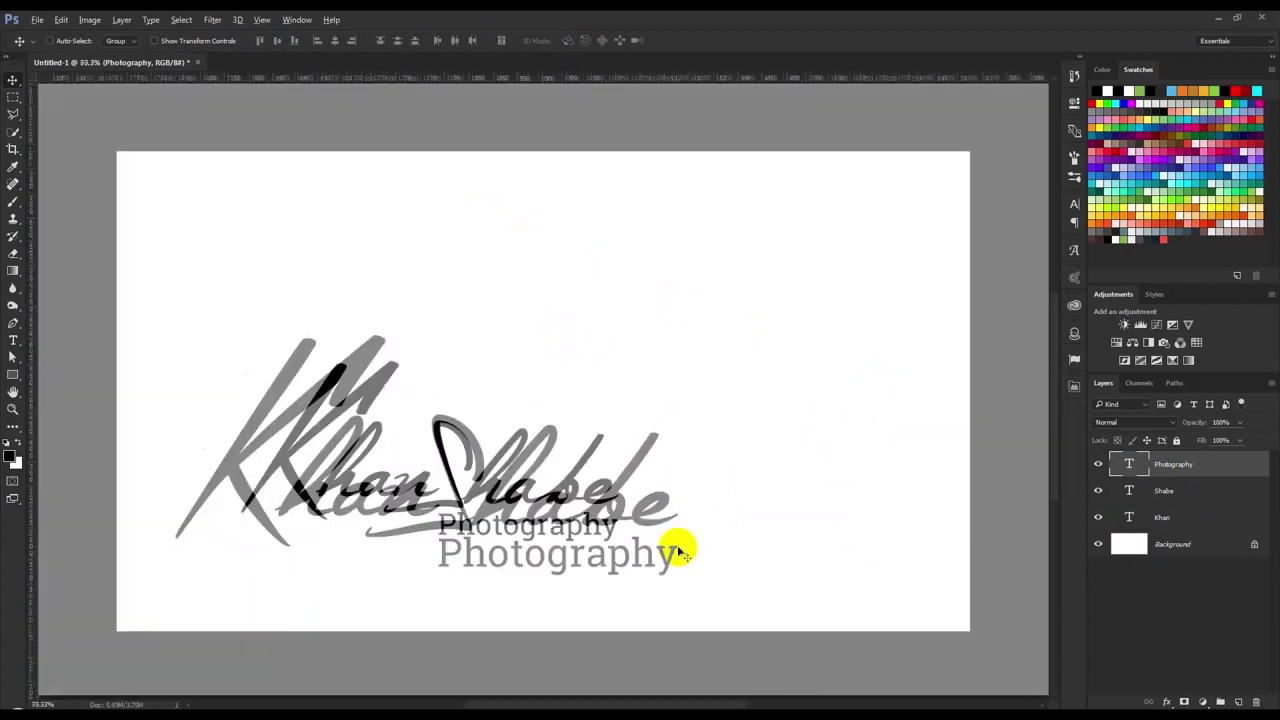
{"action": "scroll", "coordinate": [663, 543], "scroll_direction": "up", "scroll_amount": 1}
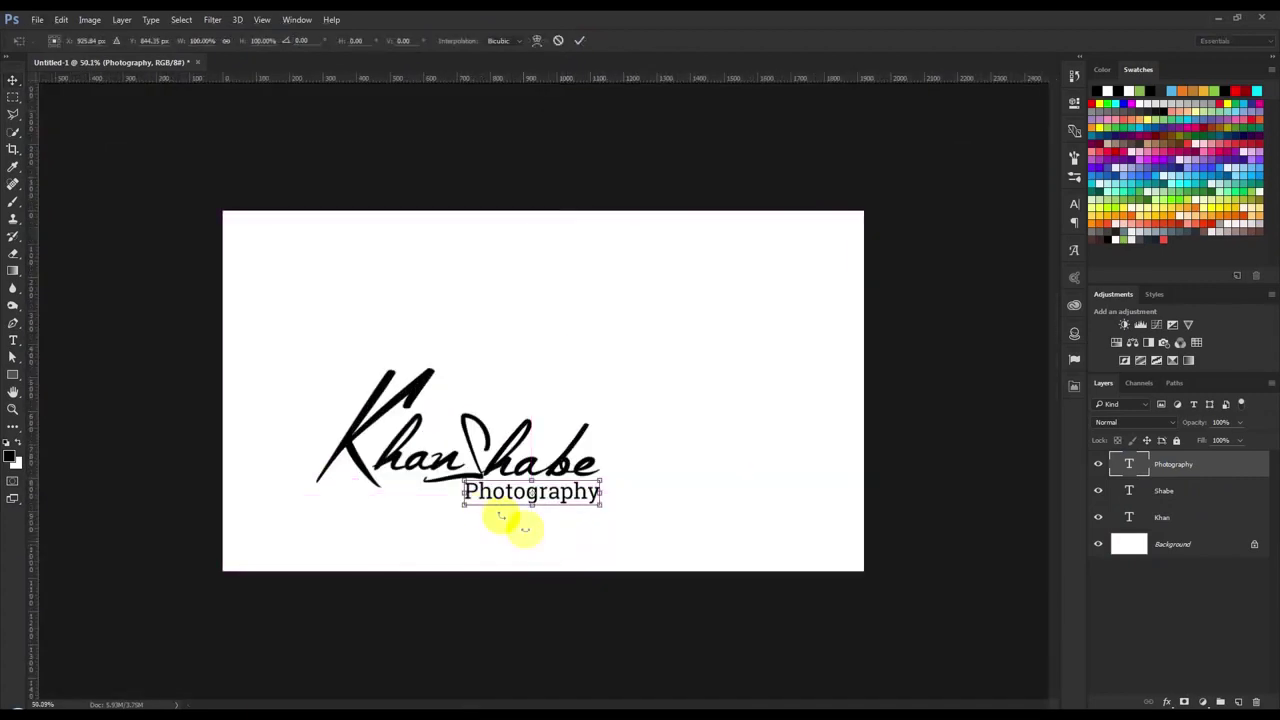
{"action": "key", "text": "ctrl+t"}
{"action": "left_click_drag", "start_coordinate": [464, 502], "coordinate": [493, 508]}
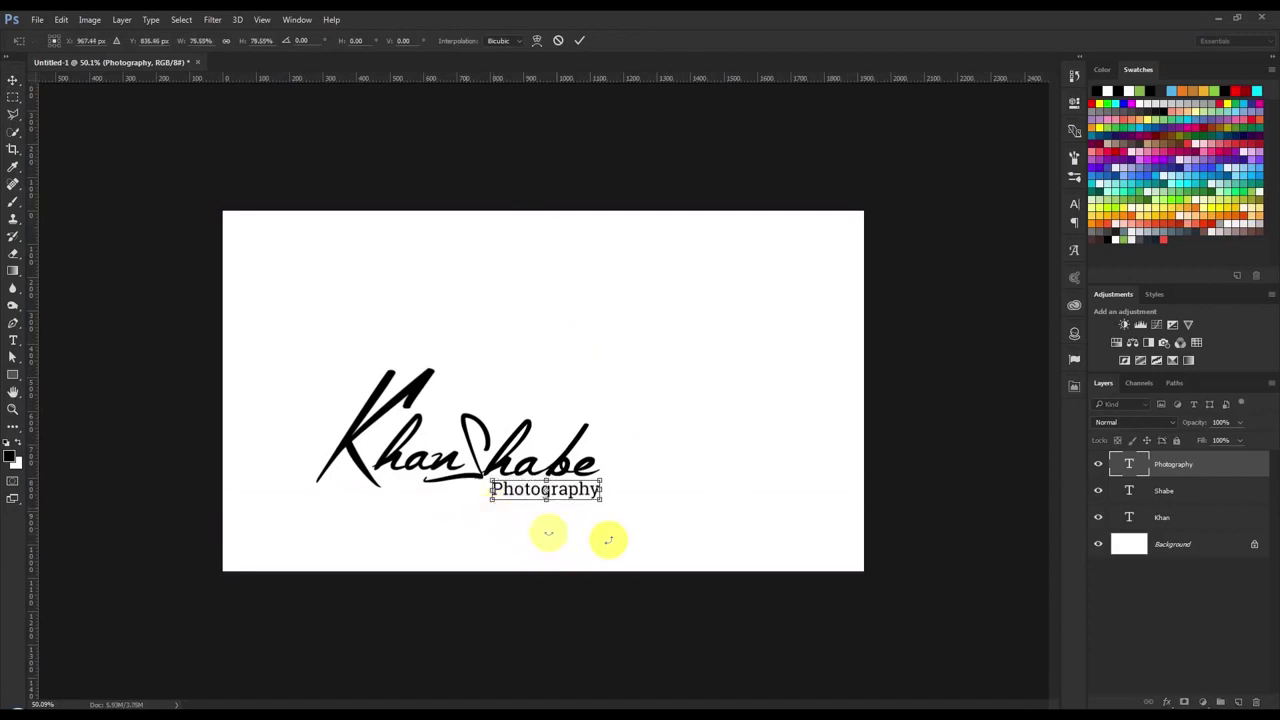
{"action": "key", "text": "Return"}
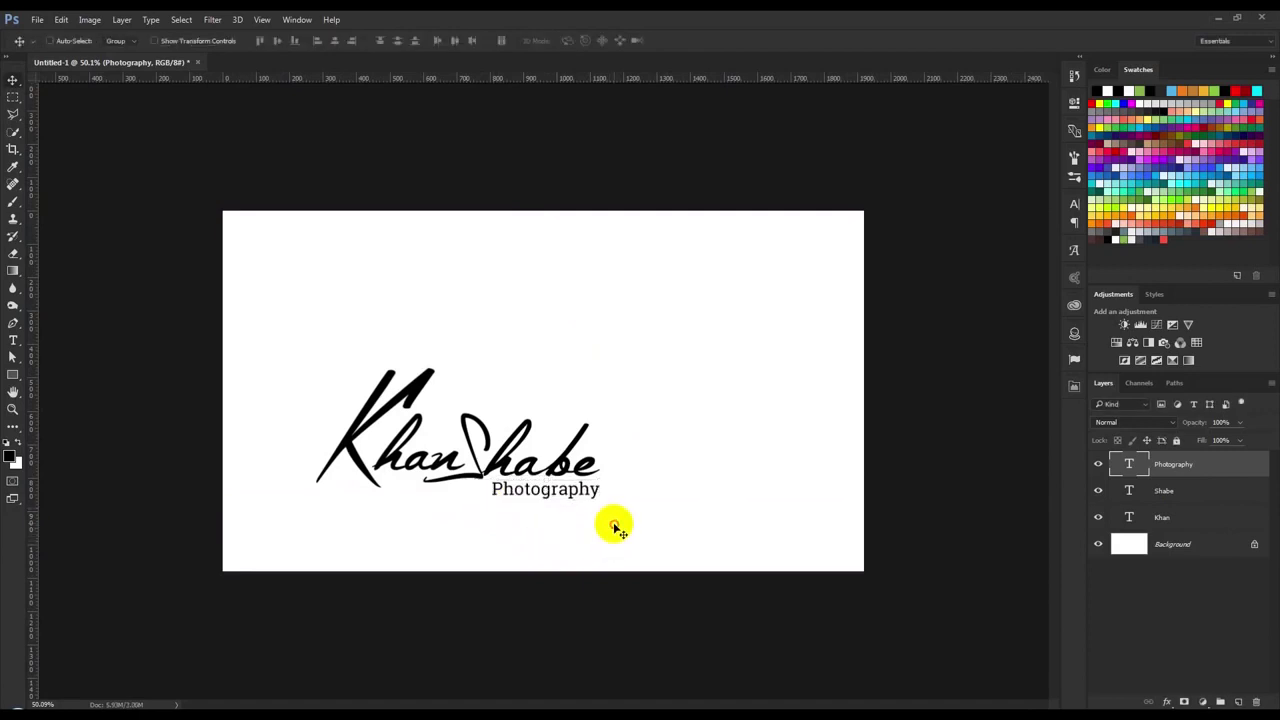
Group Photography and both name layers into Group 1, then shrink the group.
{"action": "left_click", "coordinate": [1170, 517], "text": "shift"}
{"action": "key", "text": "ctrl+g"}
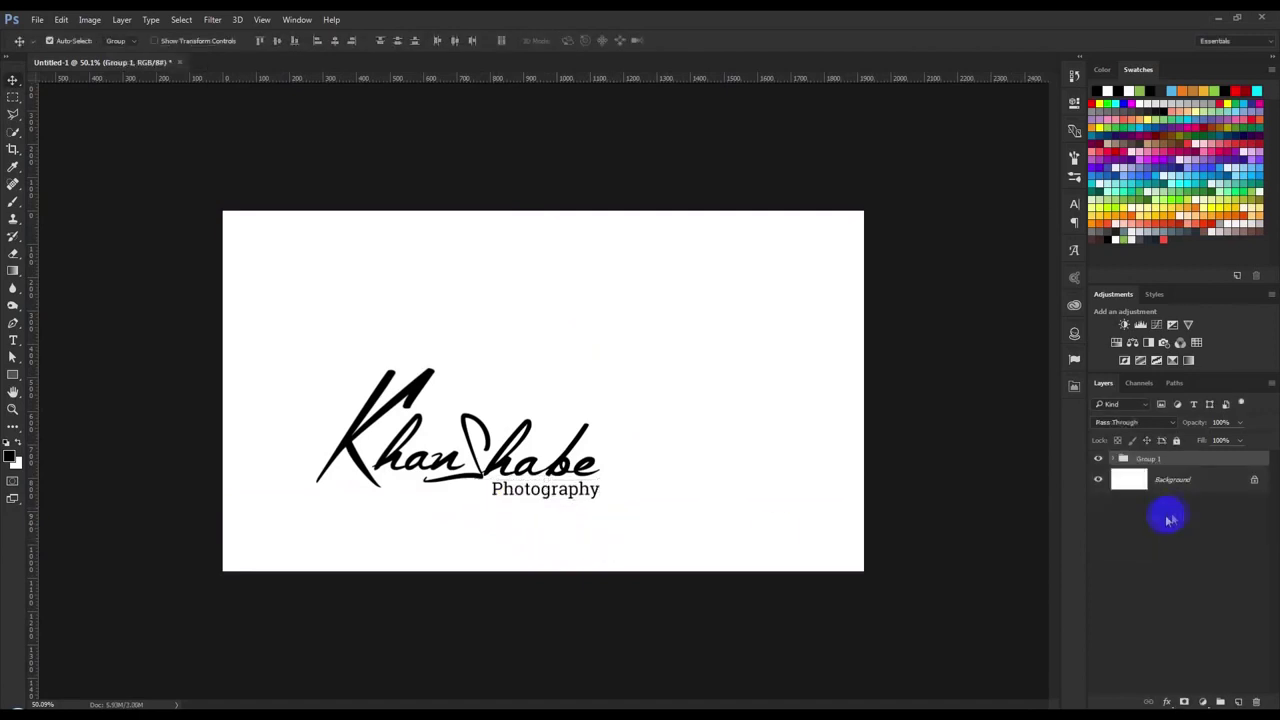
{"action": "key", "text": "ctrl+t"}
{"action": "left_click_drag", "start_coordinate": [500, 391], "coordinate": [603, 408]}
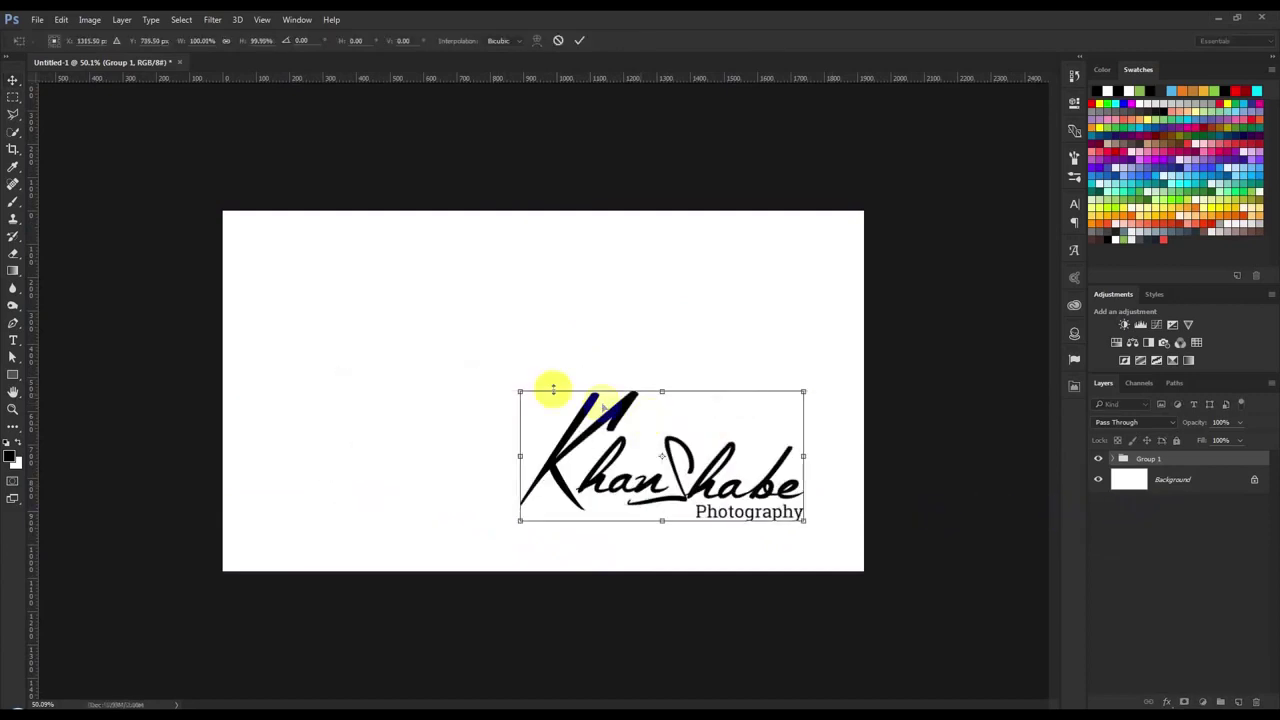
{"action": "left_click_drag", "start_coordinate": [520, 391], "coordinate": [722, 486]}
{"action": "key", "text": "Return"}
{"action": "left_click_drag", "start_coordinate": [866, 515], "coordinate": [894, 545]}
Enlarge the logo group proportionally and centre it on the canvas.
{"action": "key", "text": "ctrl+0"}
{"action": "key", "text": "ctrl+minus"}
{"action": "left_click_drag", "start_coordinate": [935, 557], "coordinate": [523, 345]}
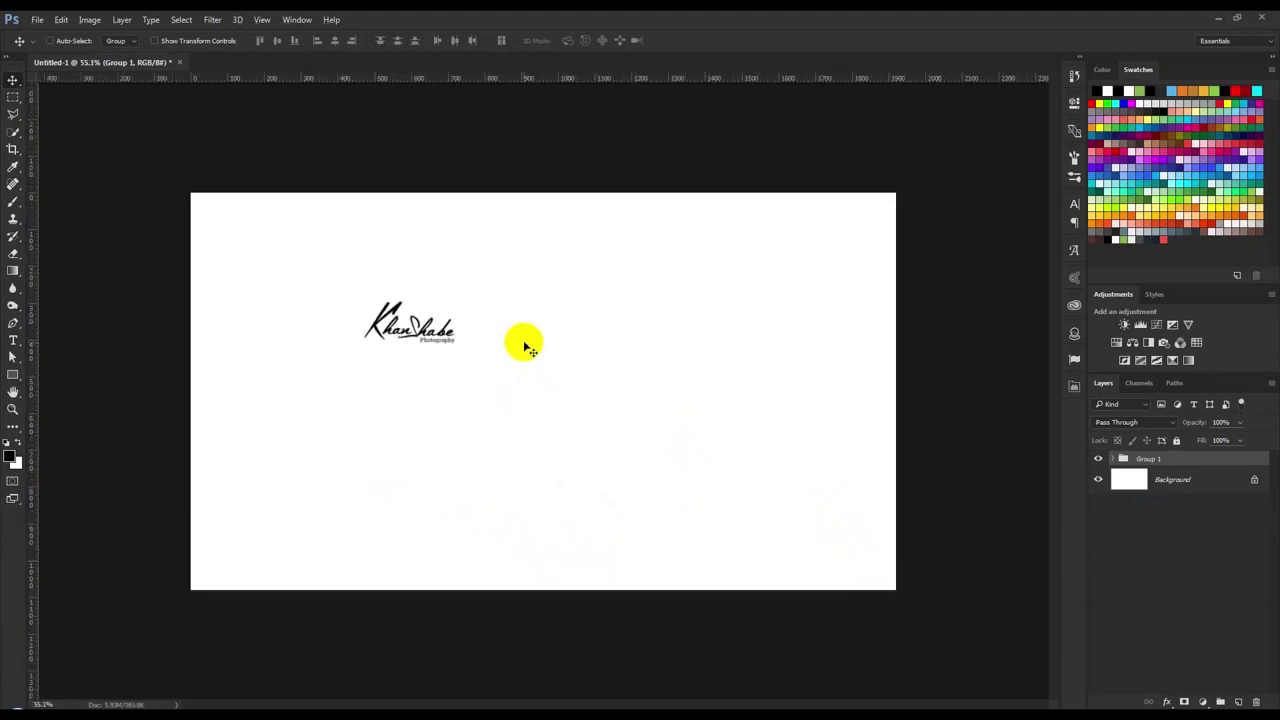
{"action": "left_click_drag", "start_coordinate": [527, 345], "coordinate": [478, 416]}
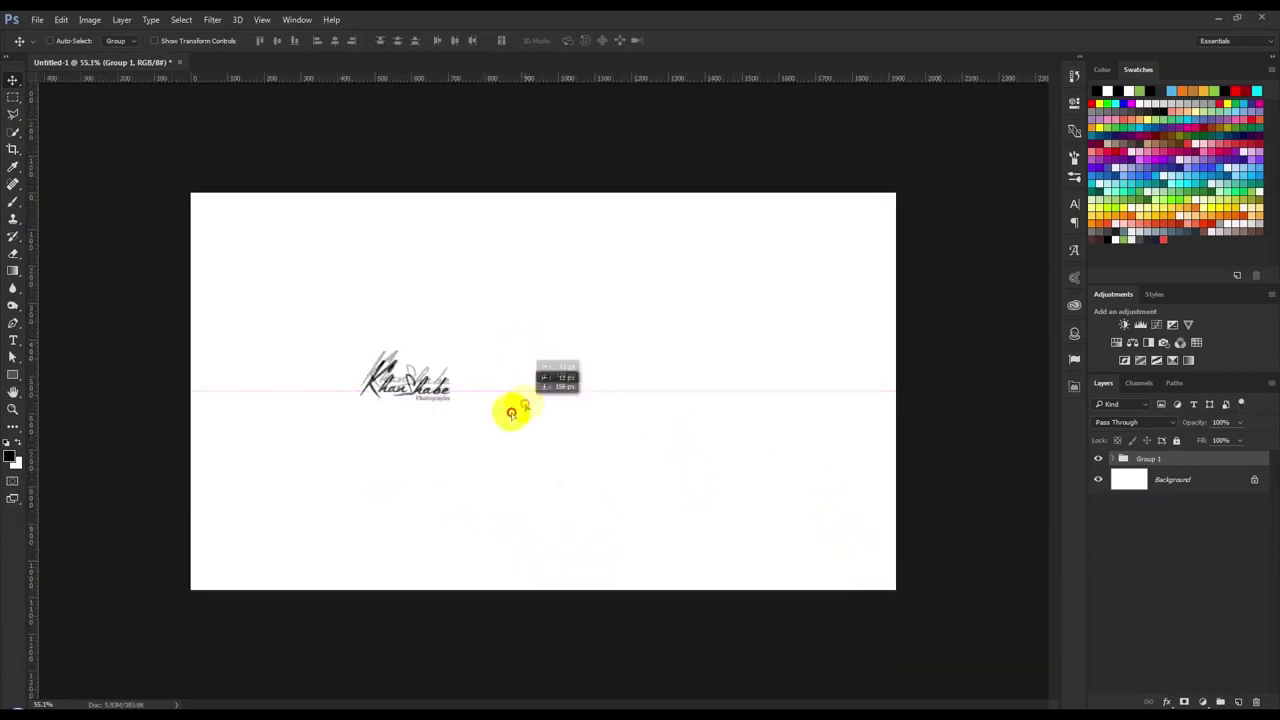
{"action": "key", "text": "ctrl+t"}
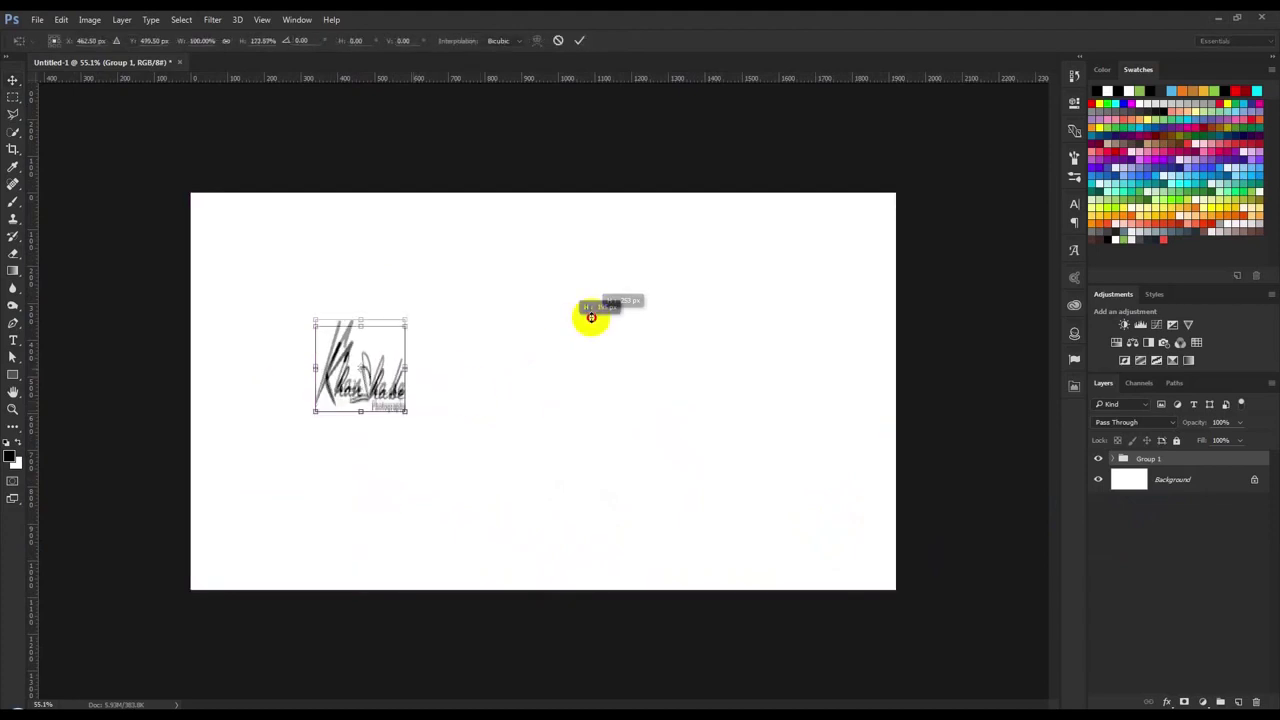
{"action": "mouse_move", "coordinate": [405, 371]}
{"action": "left_mouse_down"}
{"action": "mouse_move", "coordinate": [629, 347]}
{"action": "mouse_move", "coordinate": [600, 343]}
{"action": "mouse_move", "coordinate": [471, 400]}
{"action": "left_mouse_up"}
{"action": "left_click", "coordinate": [582, 42]}
{"action": "left_click_drag", "start_coordinate": [516, 335], "coordinate": [686, 362]}
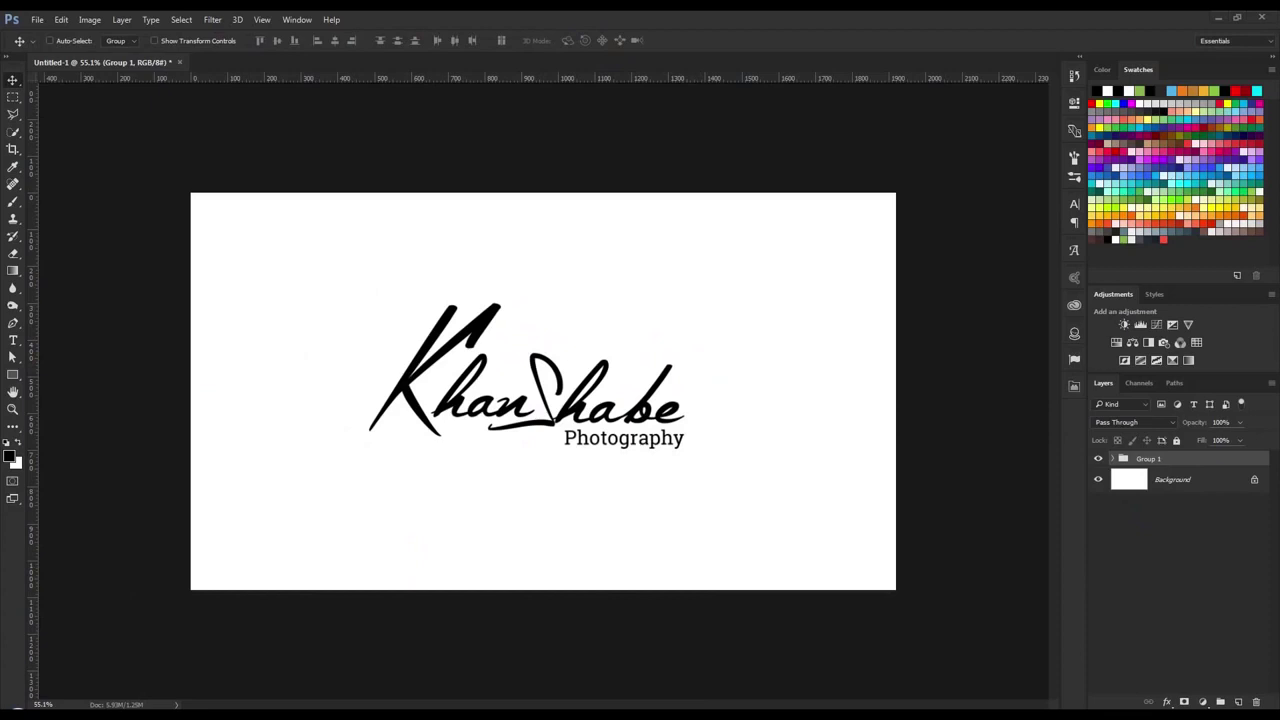
{"action": "left_click", "coordinate": [677, 120]}
{"action": "left_click", "coordinate": [726, 157]}
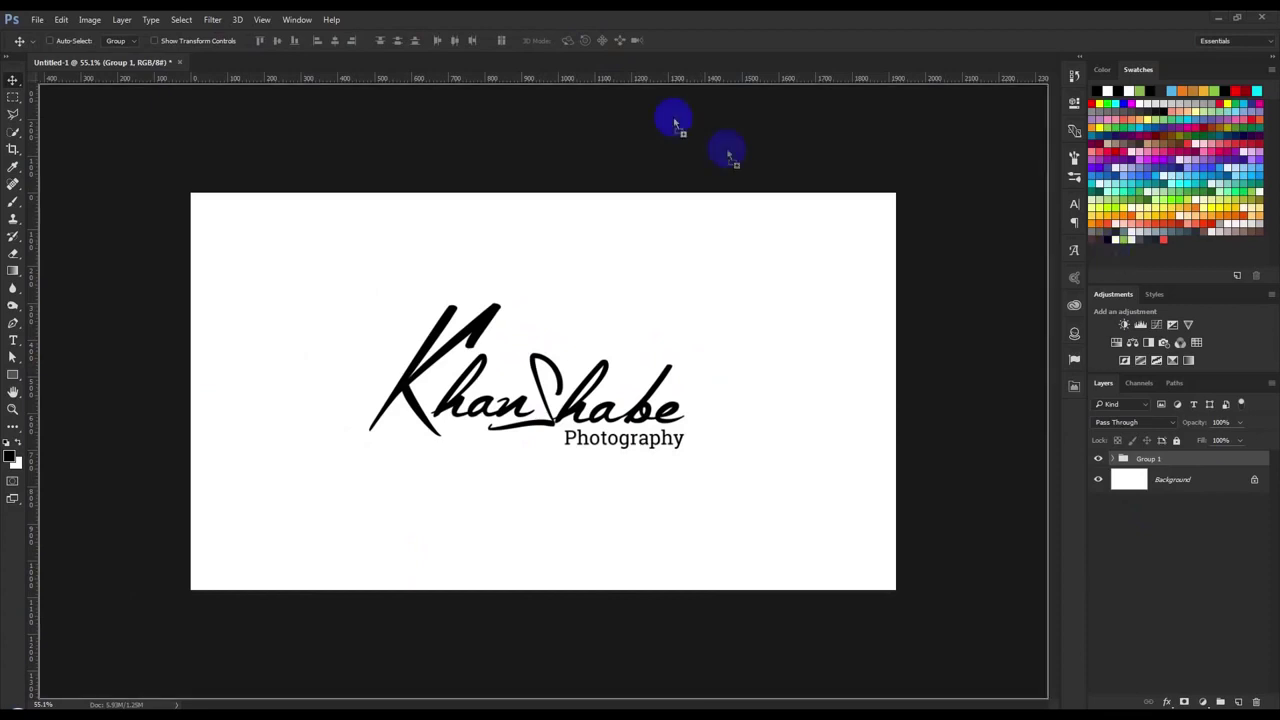
Open IMG_5176.JPG and copy the logo group onto the portrait photo.
{"action": "left_click", "coordinate": [598, 100]}
{"action": "left_click", "coordinate": [692, 120]}
{"action": "left_click_drag", "start_coordinate": [692, 120], "coordinate": [600, 92]}
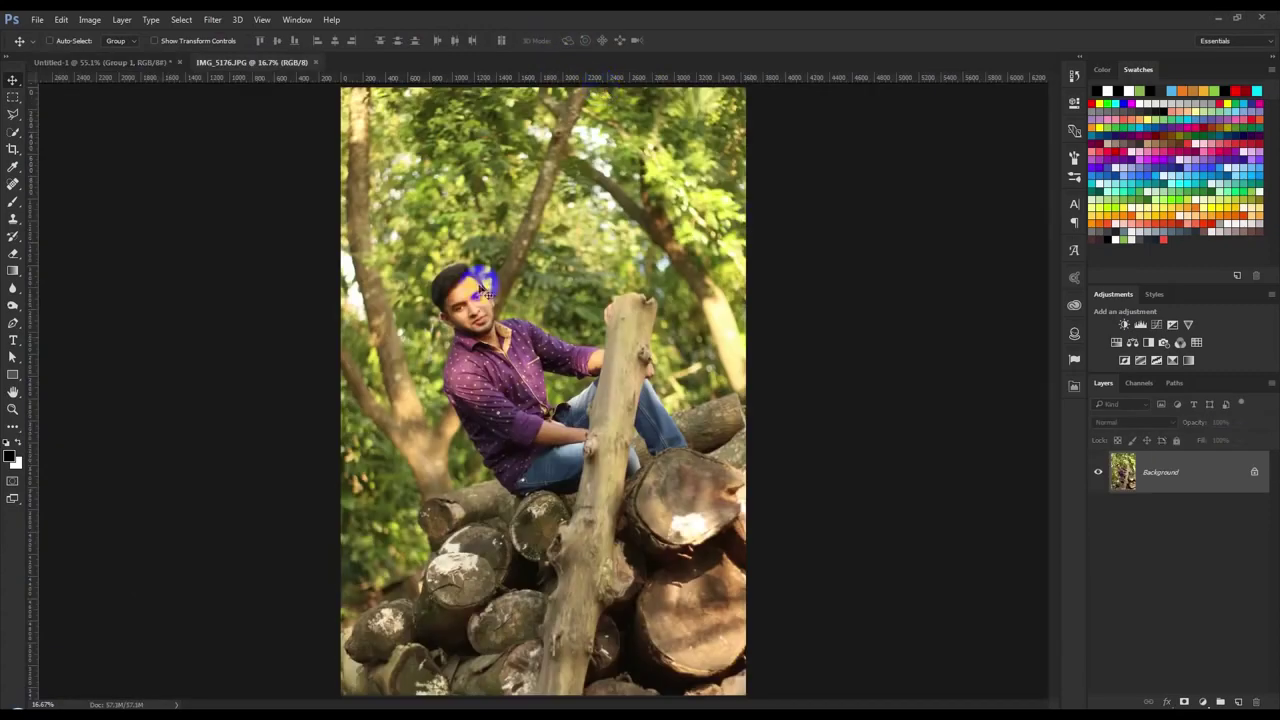
{"action": "left_click", "coordinate": [112, 62]}
{"action": "mouse_move", "coordinate": [570, 335]}
{"action": "left_mouse_down"}
{"action": "mouse_move", "coordinate": [233, 98]}
{"action": "mouse_move", "coordinate": [492, 700]}
{"action": "mouse_move", "coordinate": [733, 140]}
{"action": "mouse_move", "coordinate": [730, 672]}
{"action": "left_mouse_up"}
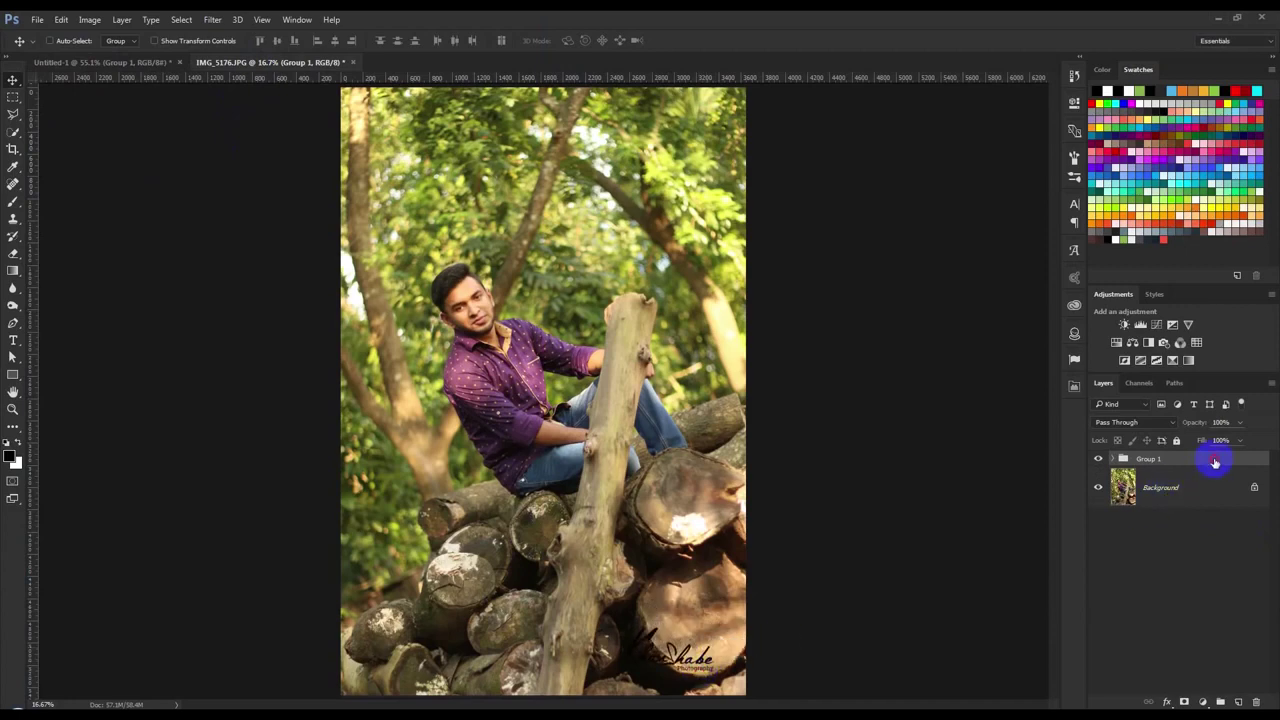
Give the logo group a white Color Overlay layer style.
{"action": "double_click", "coordinate": [1215, 463]}
{"action": "left_click", "coordinate": [792, 298]}
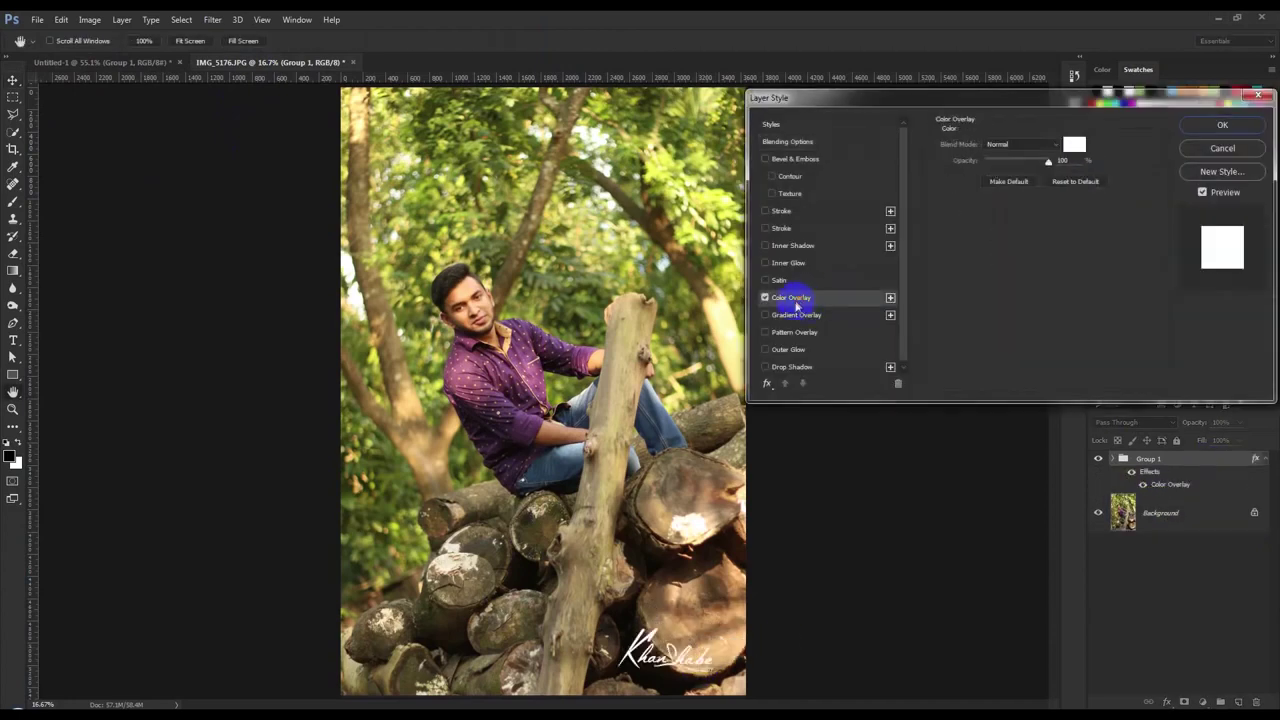
{"action": "left_click", "coordinate": [1222, 125]}
Lower the logo's opacity to 63% and try placements toward the lower right.
{"action": "left_click_drag", "start_coordinate": [751, 623], "coordinate": [540, 135]}
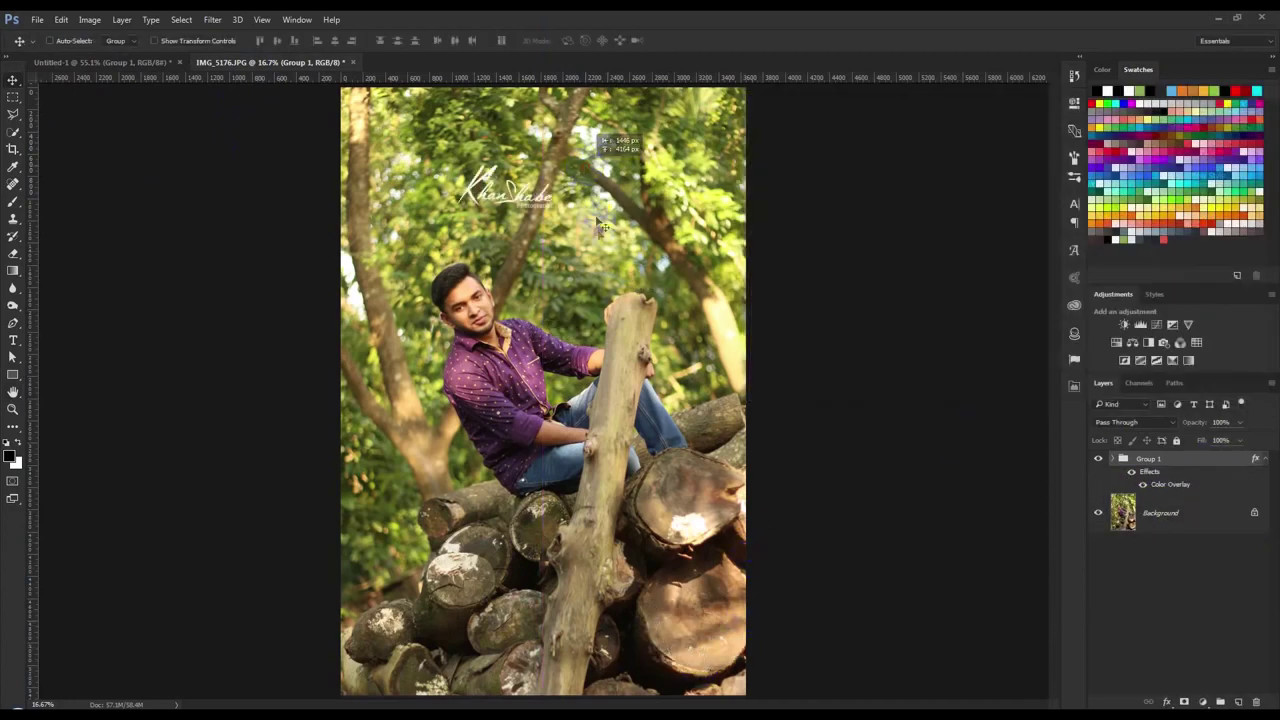
{"action": "left_click_drag", "start_coordinate": [683, 282], "coordinate": [511, 513]}
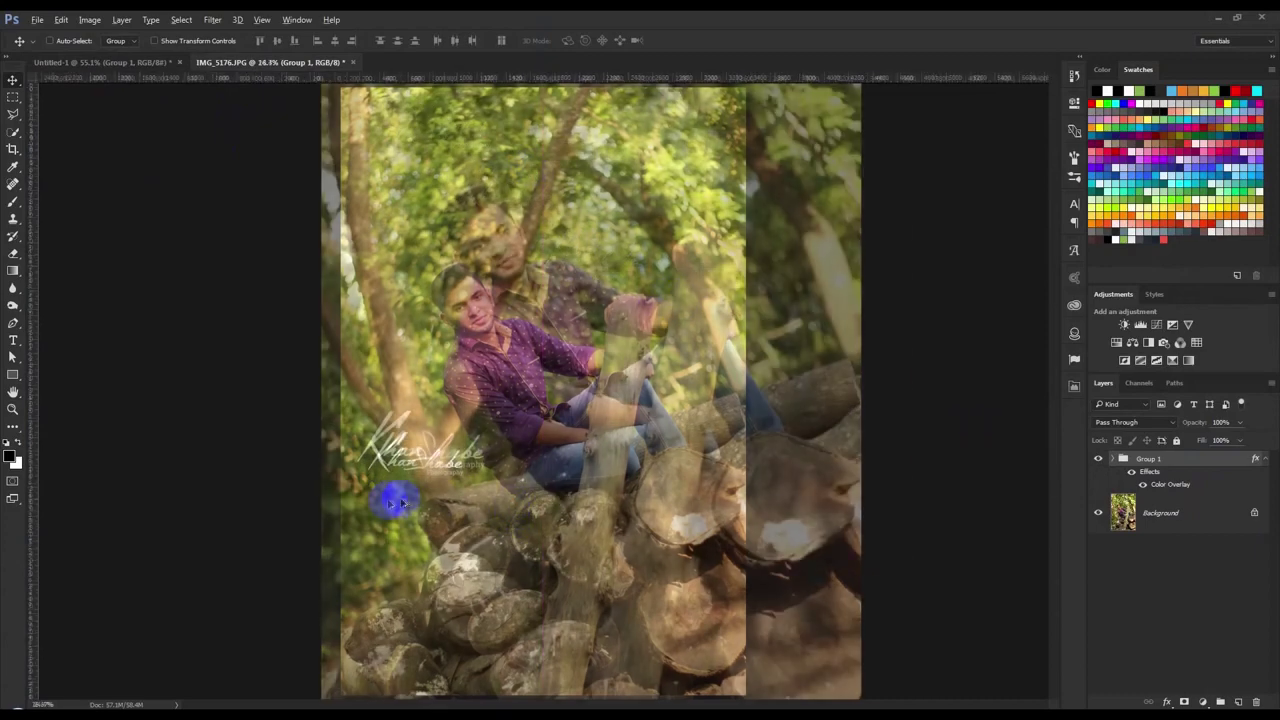
{"action": "scroll", "coordinate": [500, 500], "scroll_direction": "up", "scroll_amount": 3}
{"action": "mouse_move", "coordinate": [457, 491]}
{"action": "left_mouse_down"}
{"action": "mouse_move", "coordinate": [1032, 548]}
{"action": "mouse_move", "coordinate": [468, 444]}
{"action": "left_mouse_up"}
{"action": "left_click_drag", "start_coordinate": [1192, 427], "coordinate": [1167, 424]}
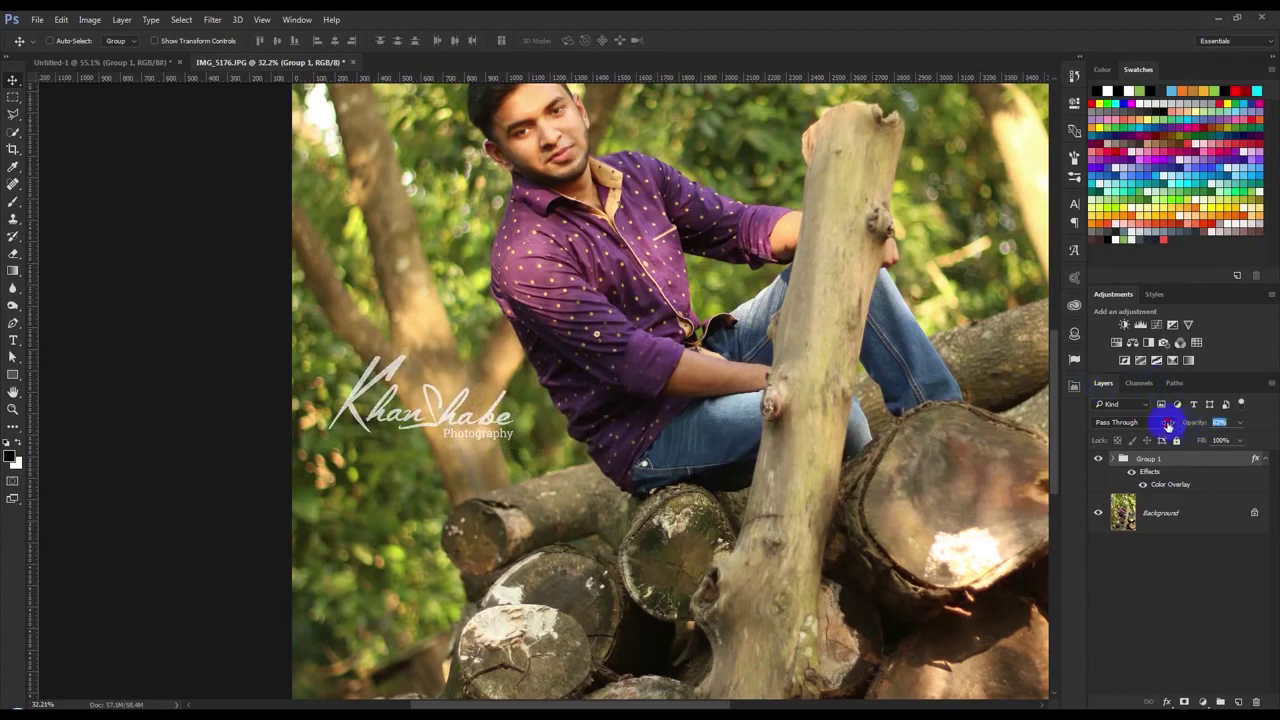
{"action": "key", "text": "ctrl+0"}
{"action": "mouse_move", "coordinate": [625, 402]}
{"action": "left_mouse_down"}
{"action": "mouse_move", "coordinate": [937, 606]}
{"action": "mouse_move", "coordinate": [621, 417]}
{"action": "left_mouse_up"}
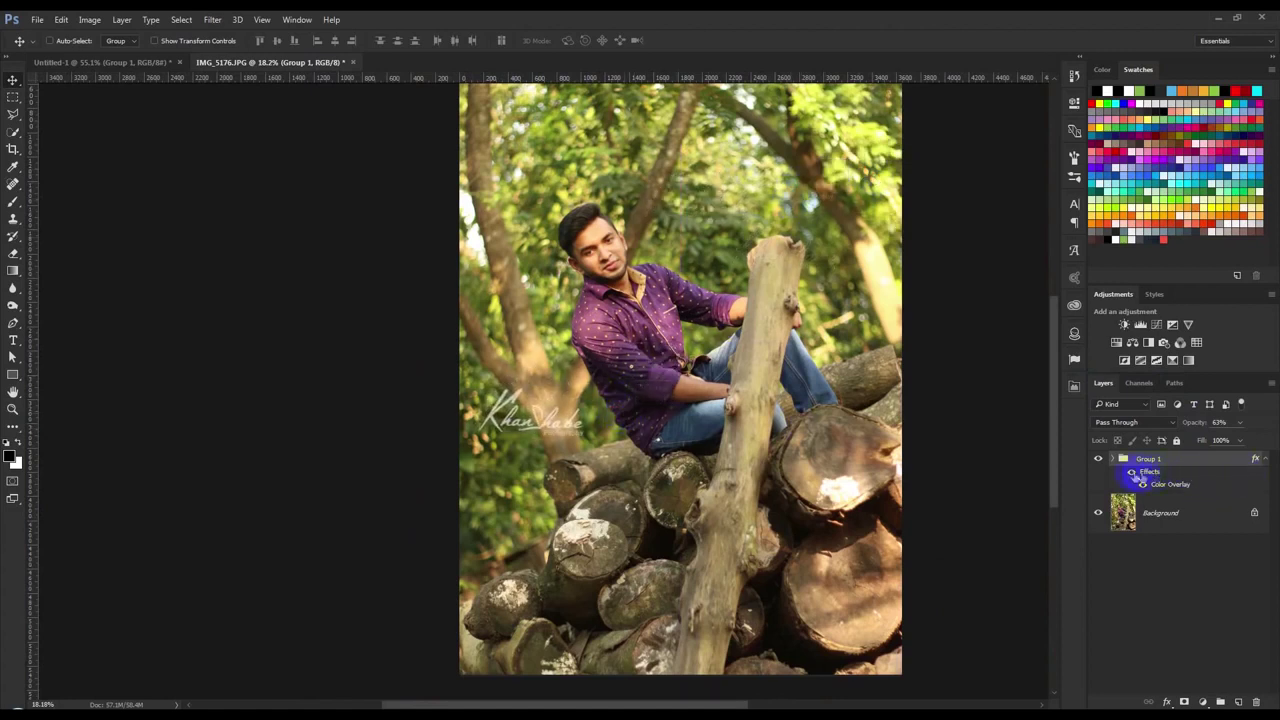
Move the watermark to the photo's upper middle, briefly hiding the white overlay.
{"action": "left_click", "coordinate": [1132, 473]}
{"action": "left_click_drag", "start_coordinate": [664, 462], "coordinate": [676, 240]}
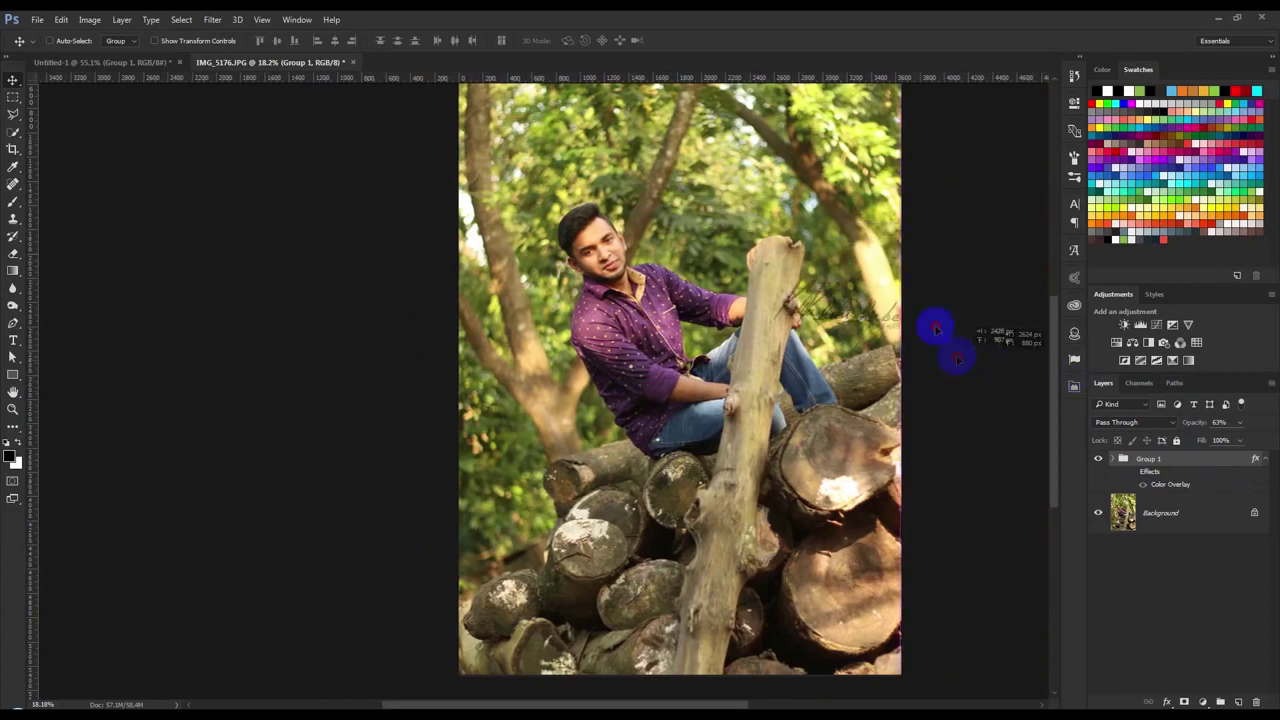
{"action": "left_click_drag", "start_coordinate": [676, 240], "coordinate": [860, 215]}
{"action": "left_click", "coordinate": [1132, 472]}
Try teal, wood-brown and red overlay colours, then cancel back to white.
{"action": "double_click", "coordinate": [1233, 461]}
{"action": "left_click", "coordinate": [800, 299]}
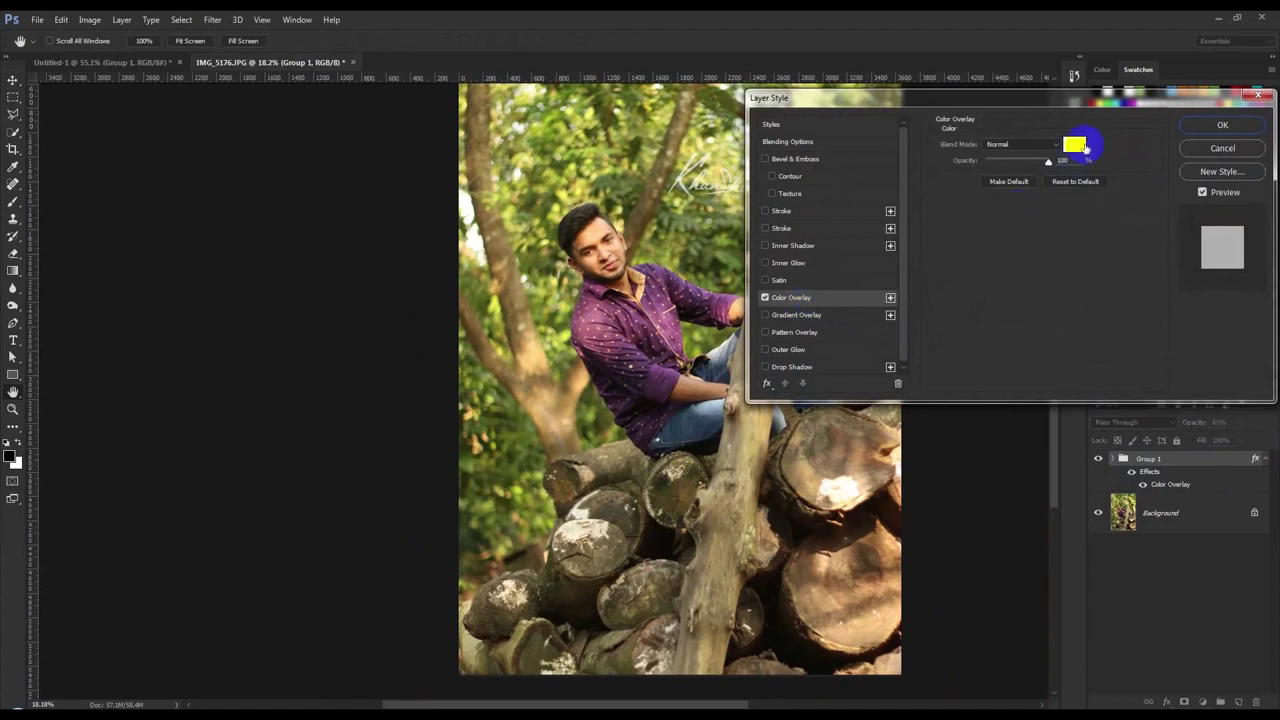
{"action": "left_click", "coordinate": [1085, 147]}
{"action": "left_click", "coordinate": [991, 314]}
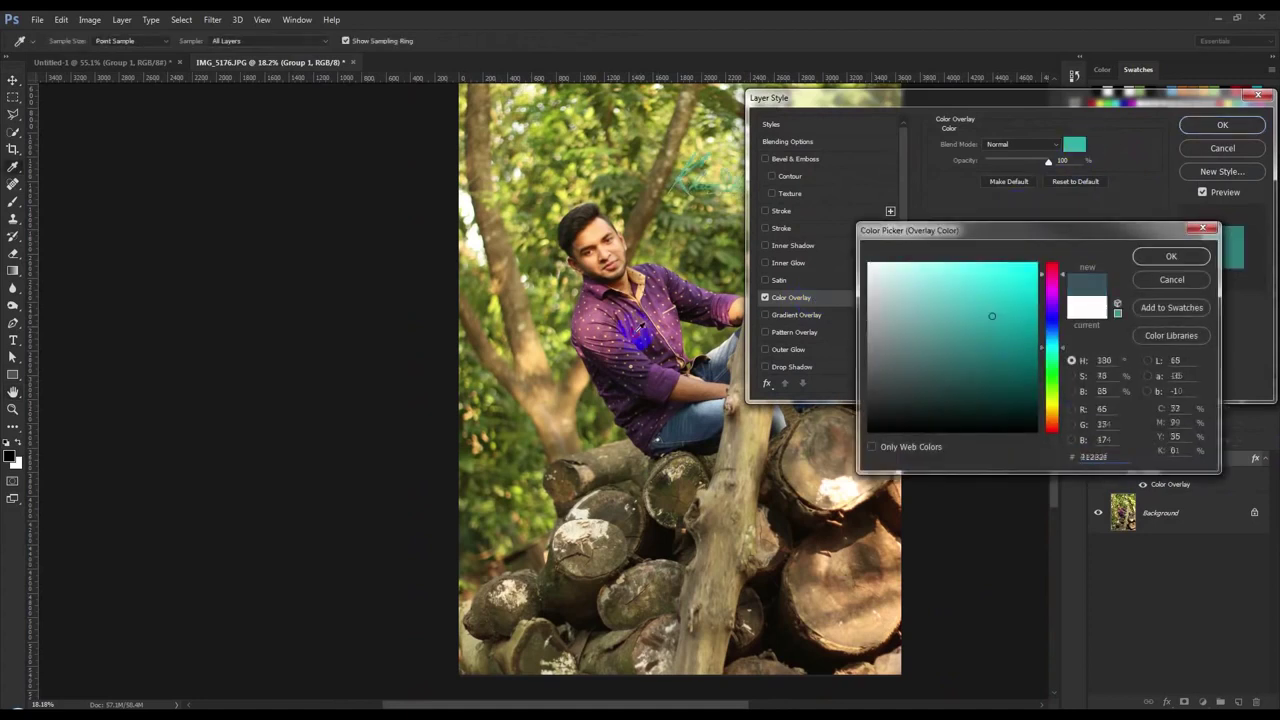
{"action": "left_click_drag", "start_coordinate": [637, 327], "coordinate": [830, 488]}
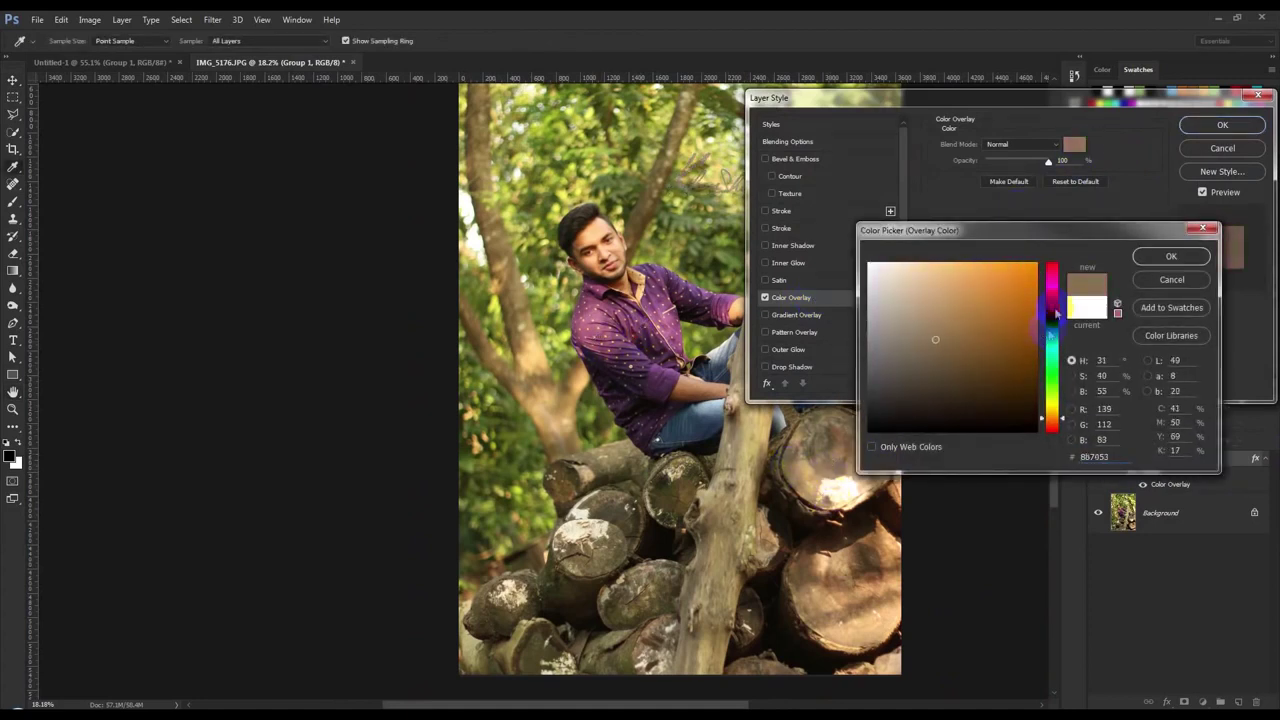
{"action": "left_click_drag", "start_coordinate": [1049, 337], "coordinate": [1050, 263]}
{"action": "left_click", "coordinate": [1030, 265]}
{"action": "left_click", "coordinate": [1160, 257]}
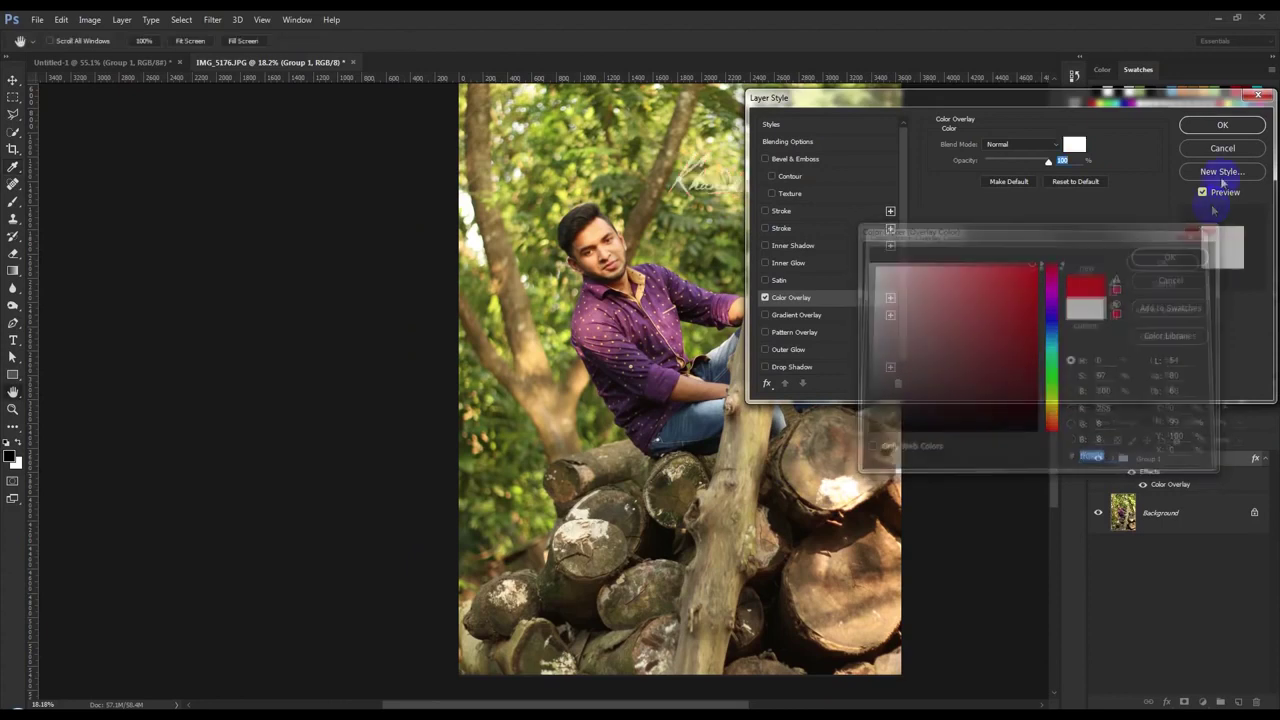
{"action": "left_click", "coordinate": [1222, 125]}
Move the watermark over the logs and slightly left, toggling its overlay.
{"action": "mouse_move", "coordinate": [826, 188]}
{"action": "left_mouse_down"}
{"action": "mouse_move", "coordinate": [777, 525]}
{"action": "mouse_move", "coordinate": [634, 600]}
{"action": "mouse_move", "coordinate": [815, 152]}
{"action": "left_mouse_up"}
{"action": "scroll", "coordinate": [640, 590], "scroll_direction": "up", "scroll_amount": 2}
{"action": "scroll", "coordinate": [648, 578], "scroll_direction": "down", "scroll_amount": 1}
{"action": "left_click", "coordinate": [1125, 481]}
{"action": "left_click_drag", "start_coordinate": [801, 233], "coordinate": [590, 325]}
{"action": "scroll", "coordinate": [786, 242], "scroll_direction": "down", "scroll_amount": 1}
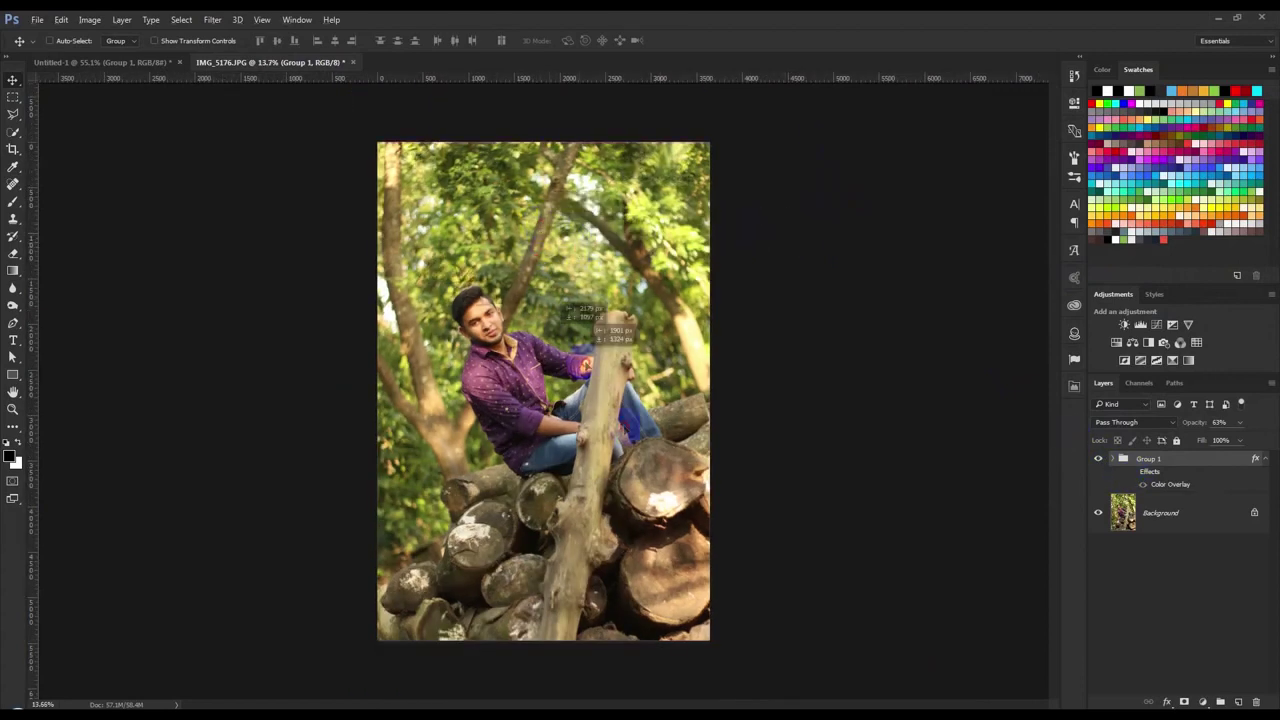
Drag the watermark down and left onto the logs near the man's elbow.
{"action": "mouse_move", "coordinate": [598, 326]}
{"action": "left_mouse_down"}
{"action": "mouse_move", "coordinate": [645, 528]}
{"action": "mouse_move", "coordinate": [560, 612]}
{"action": "mouse_move", "coordinate": [502, 482]}
{"action": "mouse_move", "coordinate": [516, 442]}
{"action": "mouse_move", "coordinate": [635, 302]}
{"action": "mouse_move", "coordinate": [580, 390]}
{"action": "mouse_move", "coordinate": [481, 464]}
{"action": "left_mouse_up"}
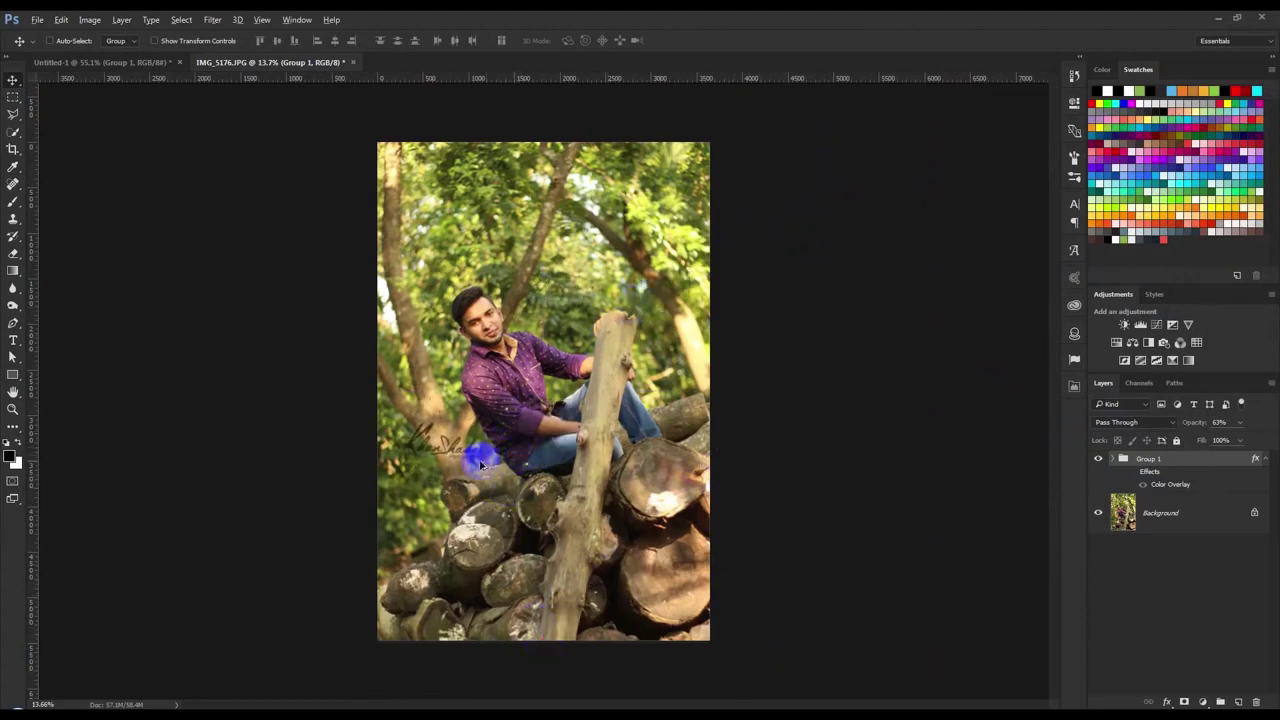